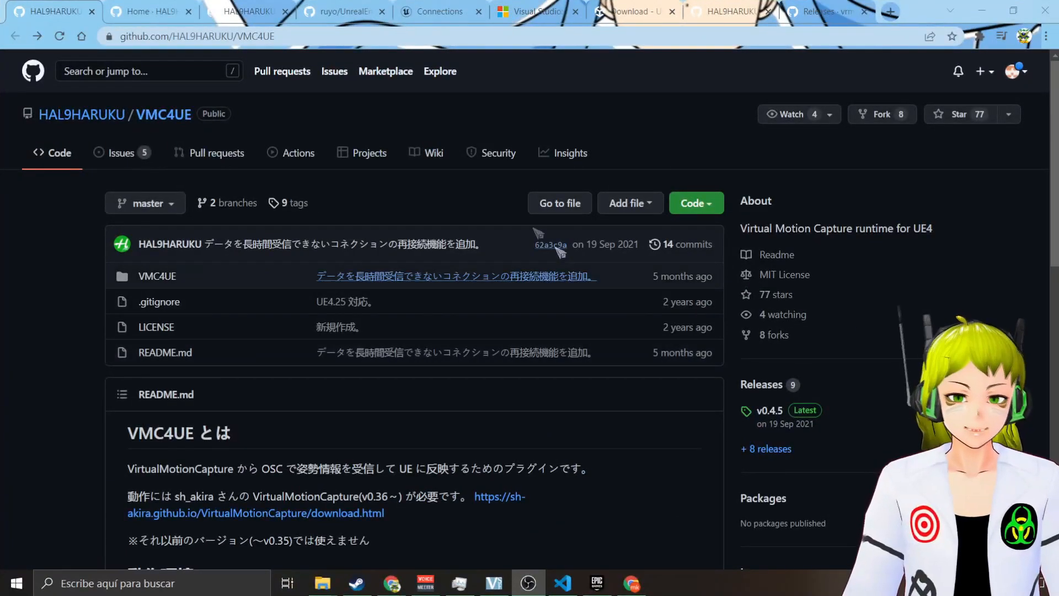
Switch to the Epic Games Launcher, view the UE5 page, and open the Unreal Engine library
{"action": "left_click", "coordinate": [617, 123]}
{"action": "left_click", "coordinate": [597, 585]}
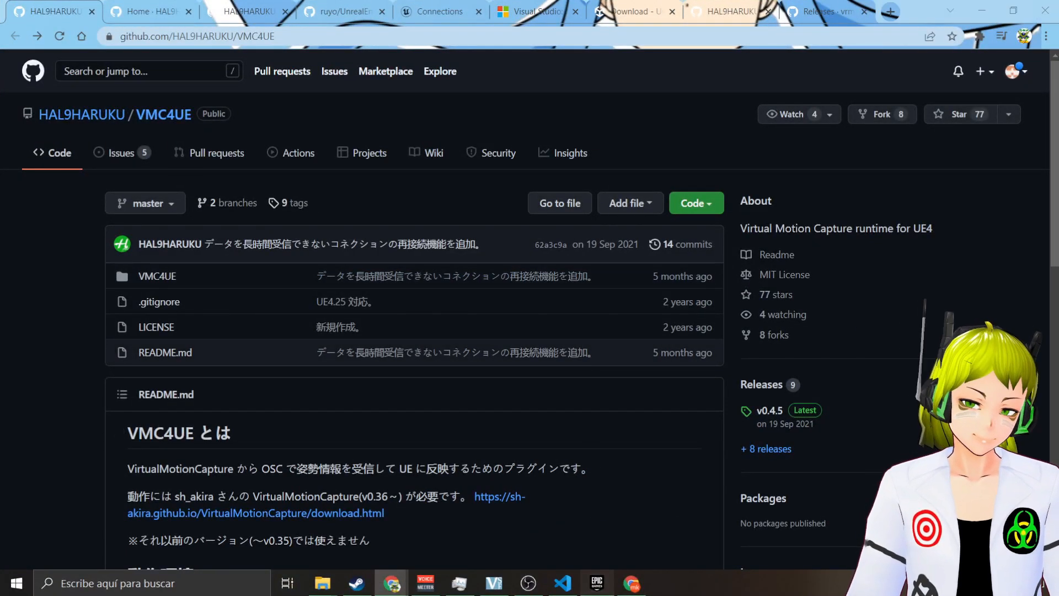
{"action": "left_click_drag", "start_coordinate": [665, 54], "coordinate": [623, 1]}
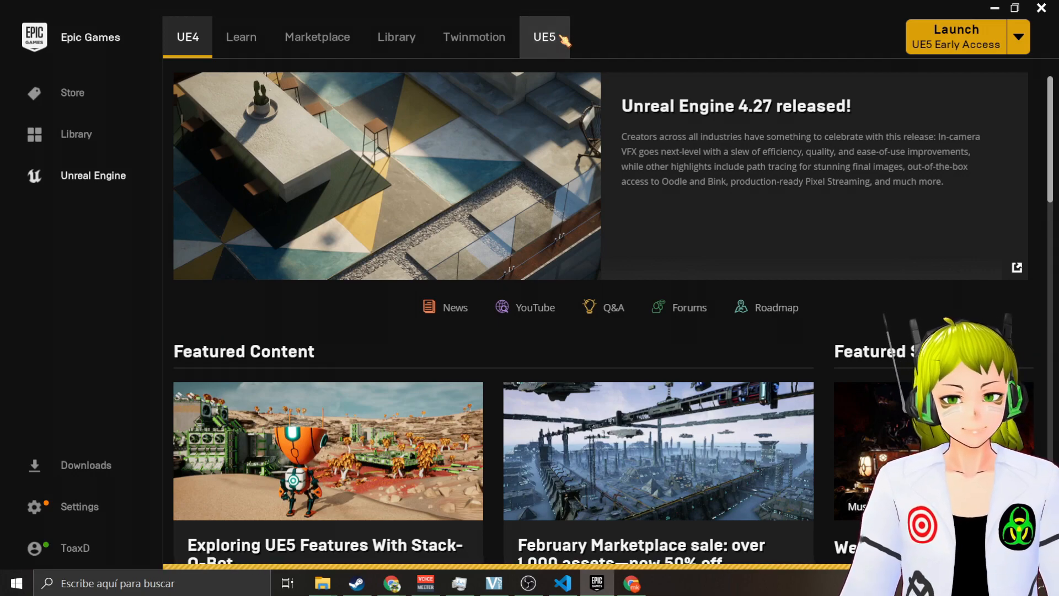
{"action": "left_click", "coordinate": [563, 39]}
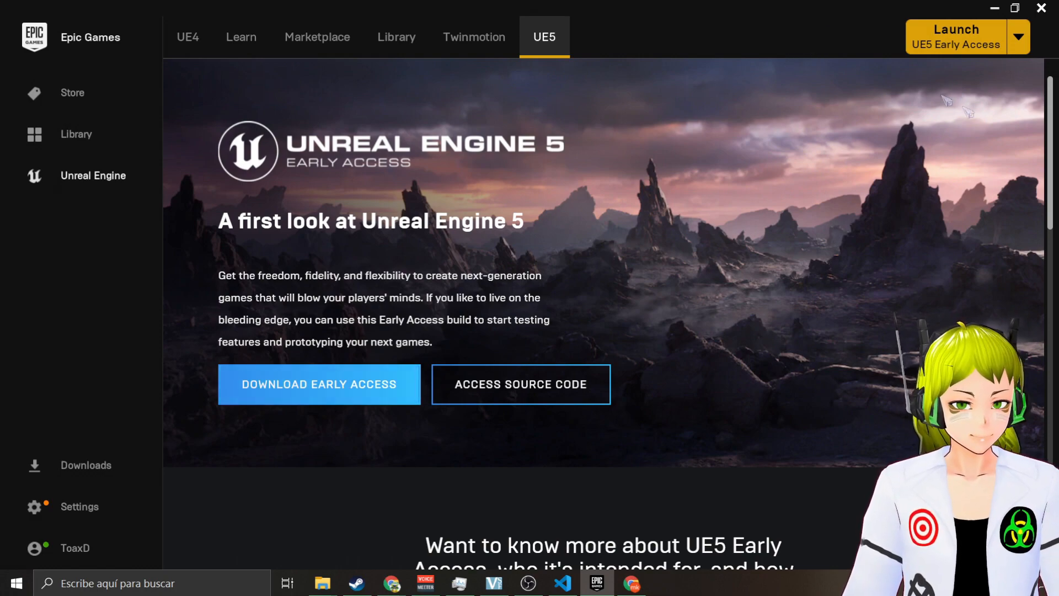
{"action": "left_click", "coordinate": [398, 37]}
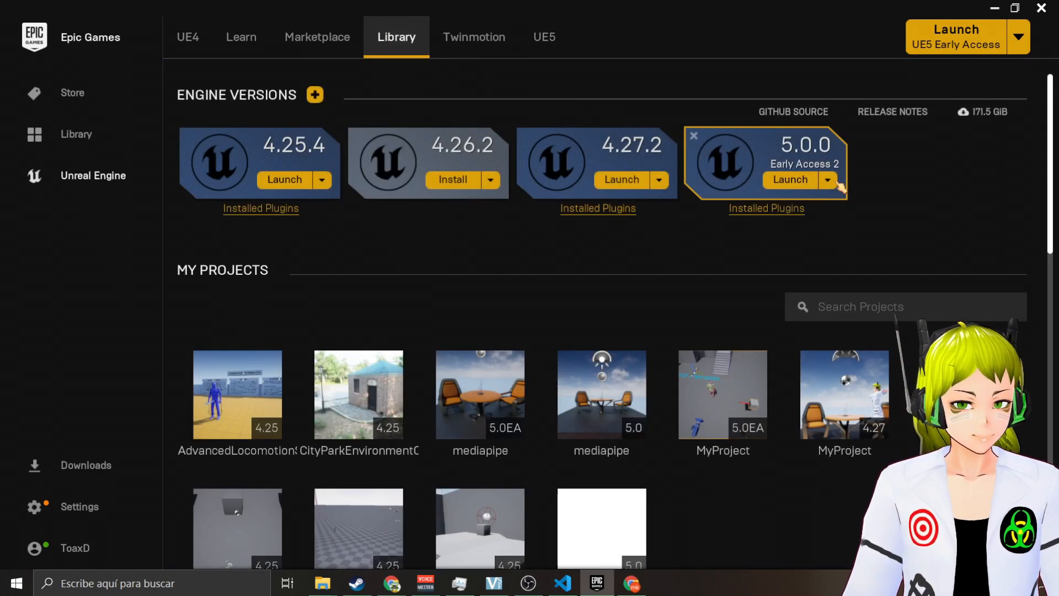
Review the installation options and target platforms of engine version 5.0.0 Early Access 2, and apply them
{"action": "left_click", "coordinate": [829, 180]}
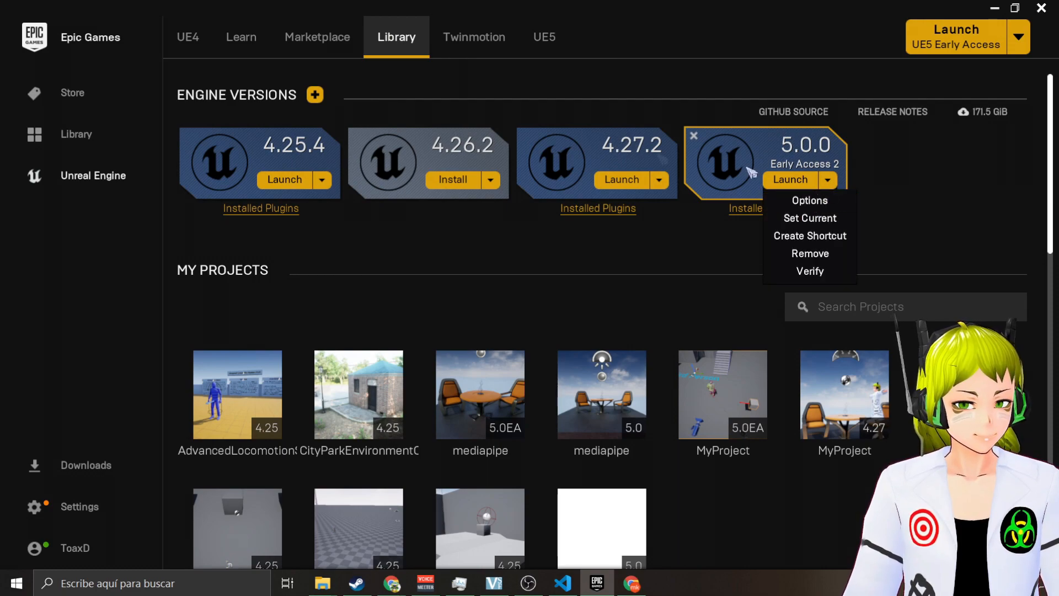
{"action": "left_click", "coordinate": [811, 200]}
{"action": "scroll", "coordinate": [586, 236], "scroll_direction": "down", "scroll_amount": 1}
{"action": "scroll", "coordinate": [586, 236], "scroll_direction": "up", "scroll_amount": 1}
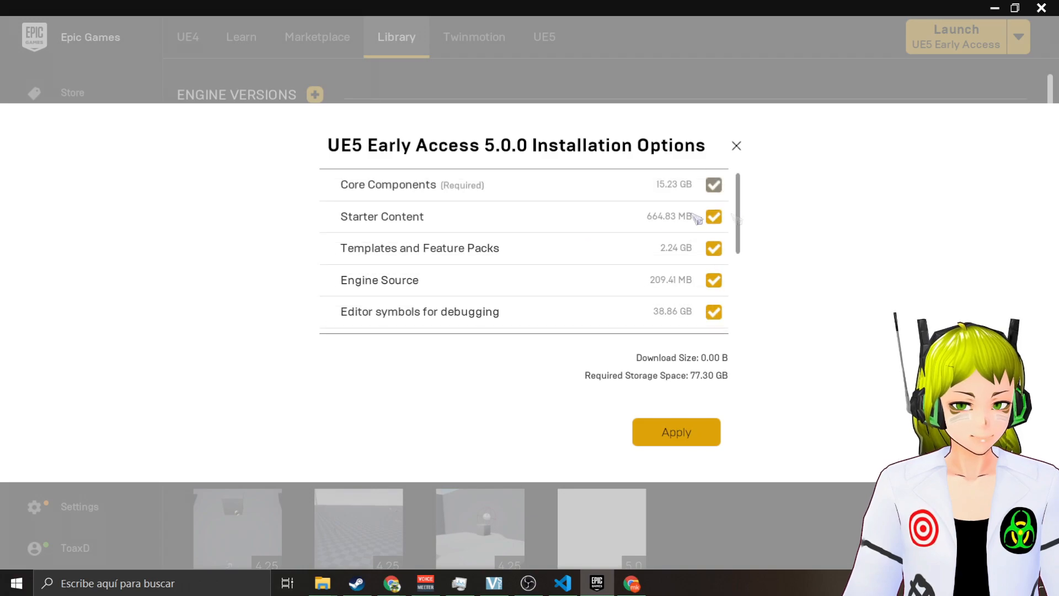
{"action": "left_click_drag", "start_coordinate": [744, 204], "coordinate": [744, 298]}
{"action": "left_click_drag", "start_coordinate": [739, 262], "coordinate": [738, 237]}
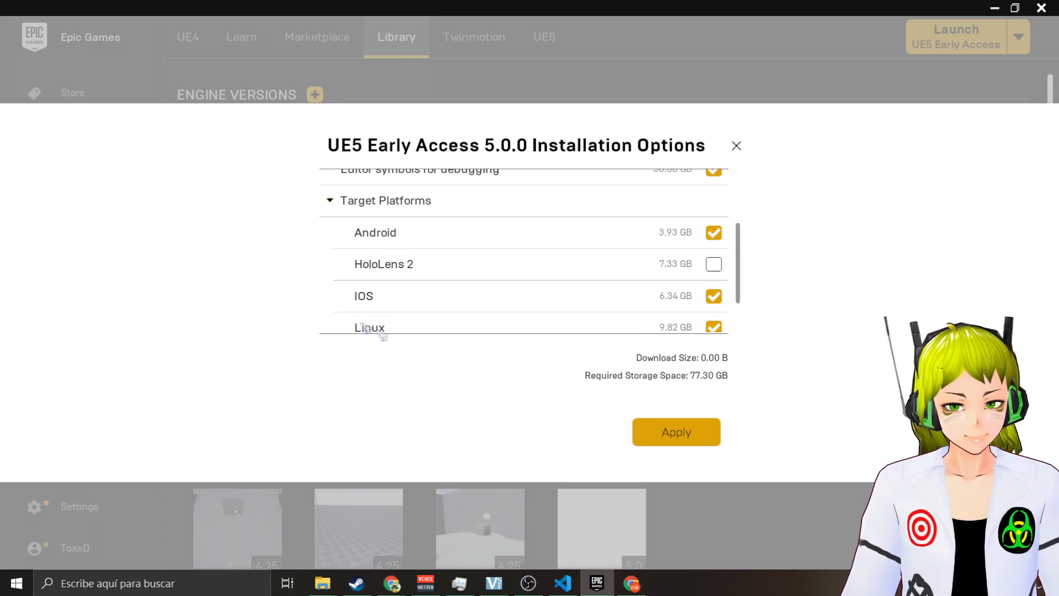
{"action": "left_click", "coordinate": [690, 433]}
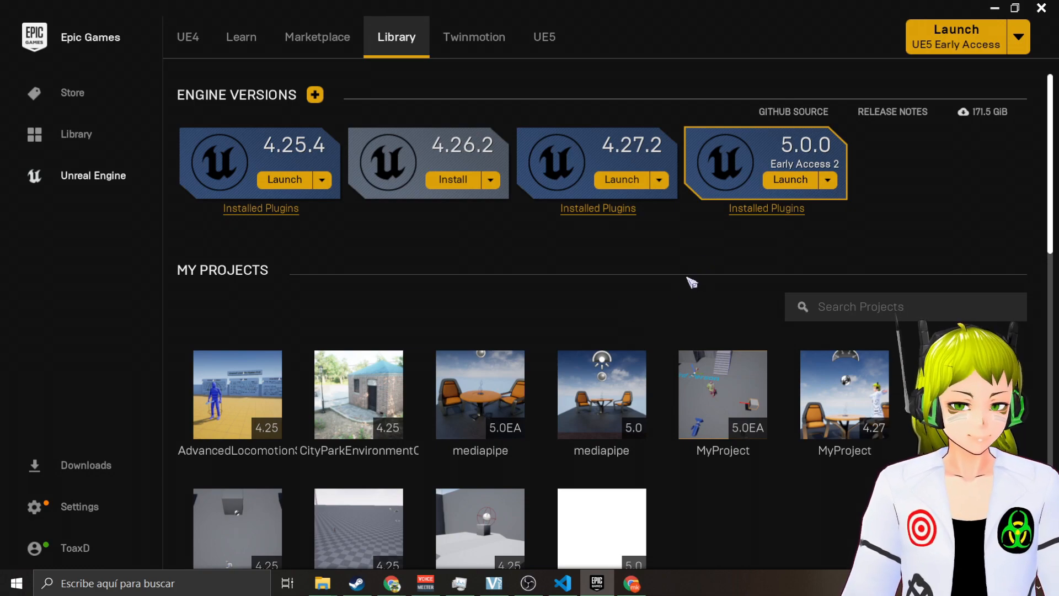
Return to the browser and examine the VMC4UE repository's readme title and its download options
{"action": "left_click", "coordinate": [996, 8]}
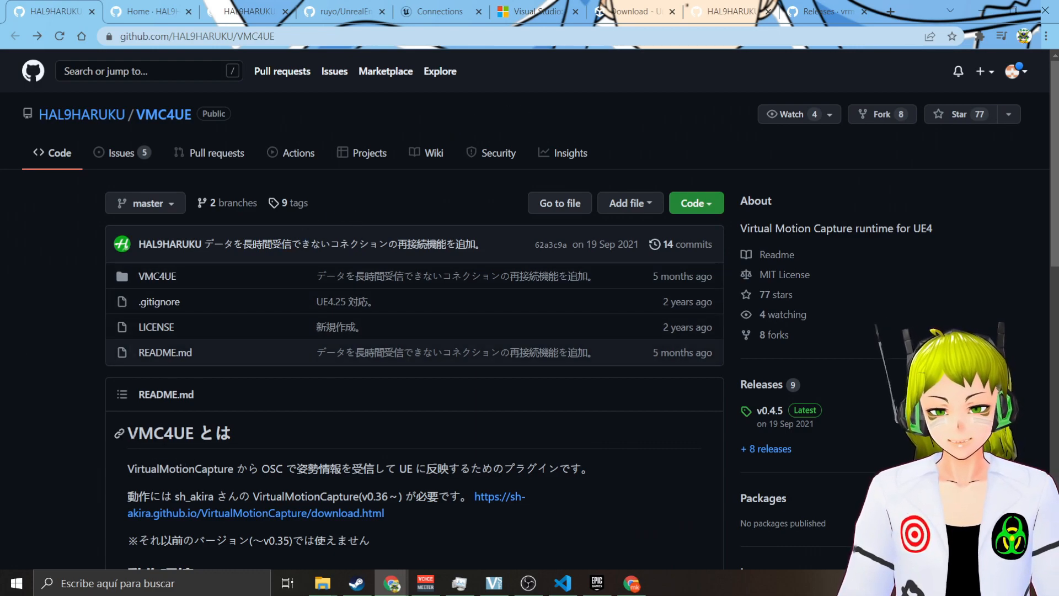
{"action": "left_click_drag", "start_coordinate": [128, 433], "coordinate": [185, 433]}
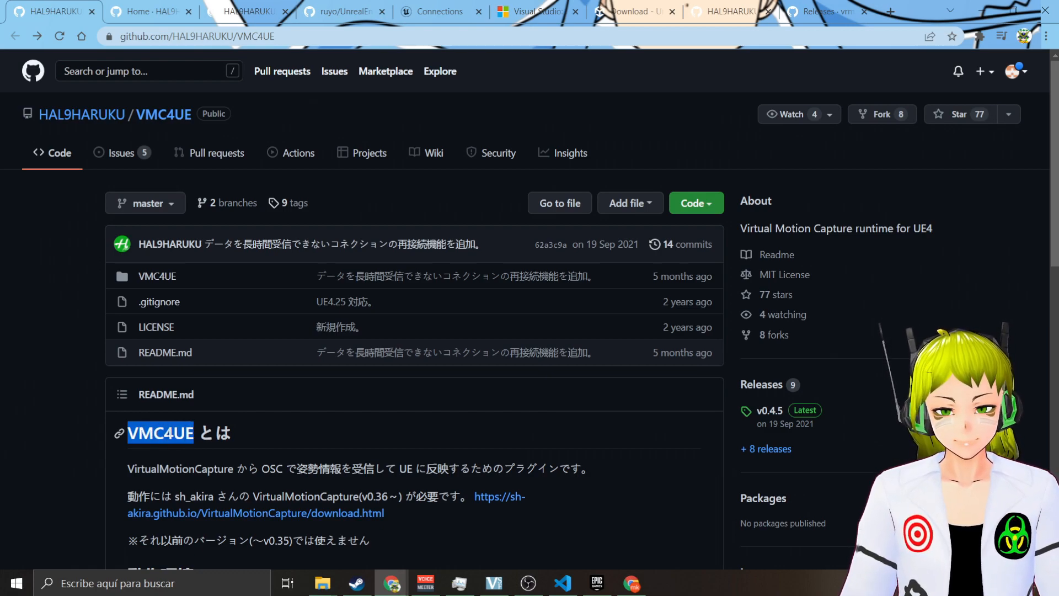
{"action": "left_click", "coordinate": [281, 431]}
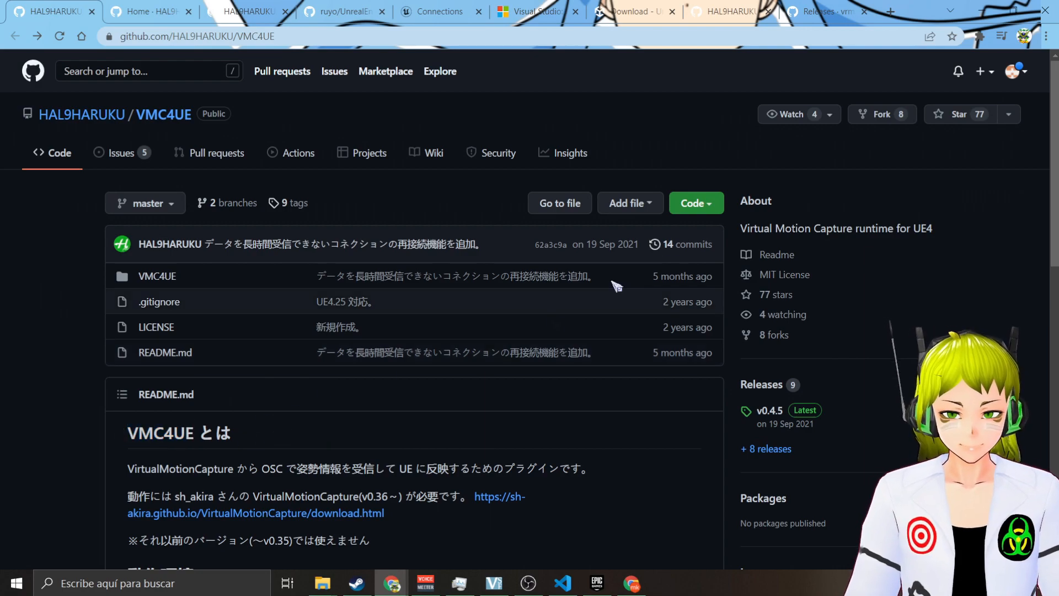
{"action": "left_click", "coordinate": [695, 203]}
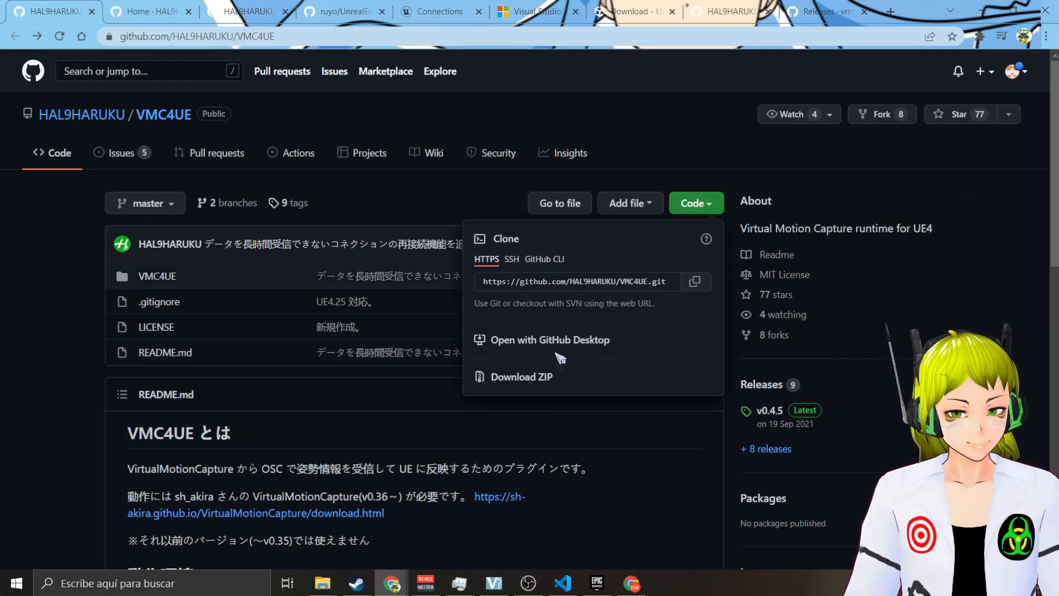
{"action": "left_click", "coordinate": [394, 188]}
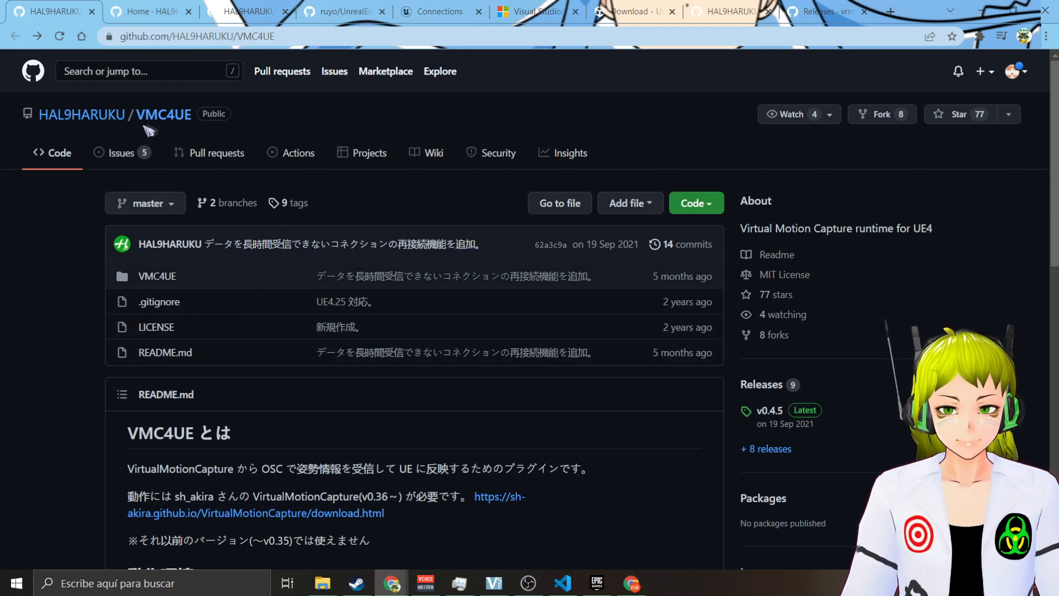
Open the VMC4UE wiki and review the table of required plugins: VMC4UE, VRM4U and ueOSC
{"action": "left_click", "coordinate": [140, 13]}
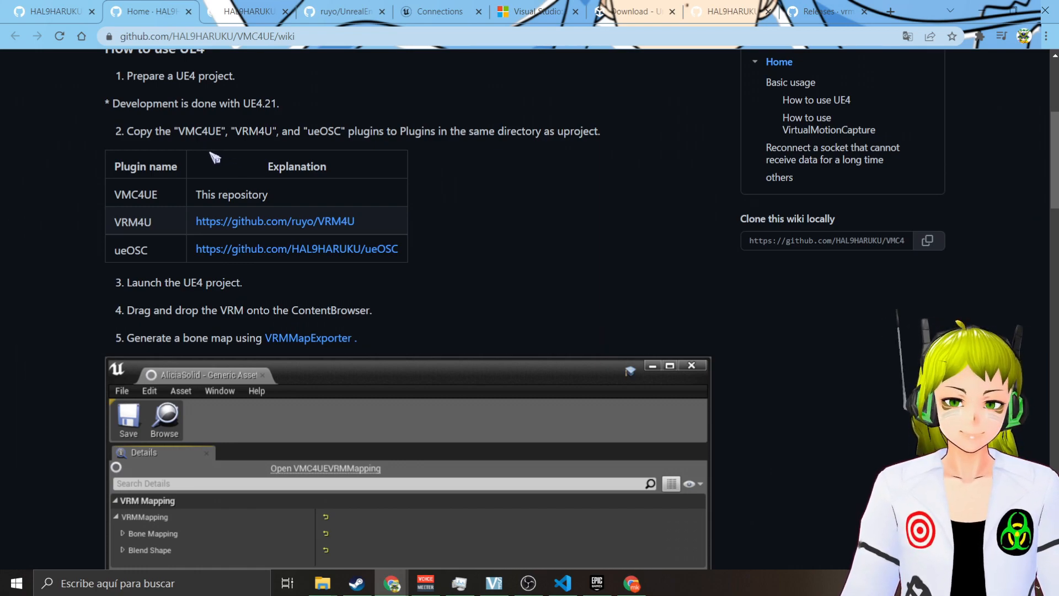
{"action": "double_click", "coordinate": [296, 166]}
{"action": "left_click", "coordinate": [400, 167]}
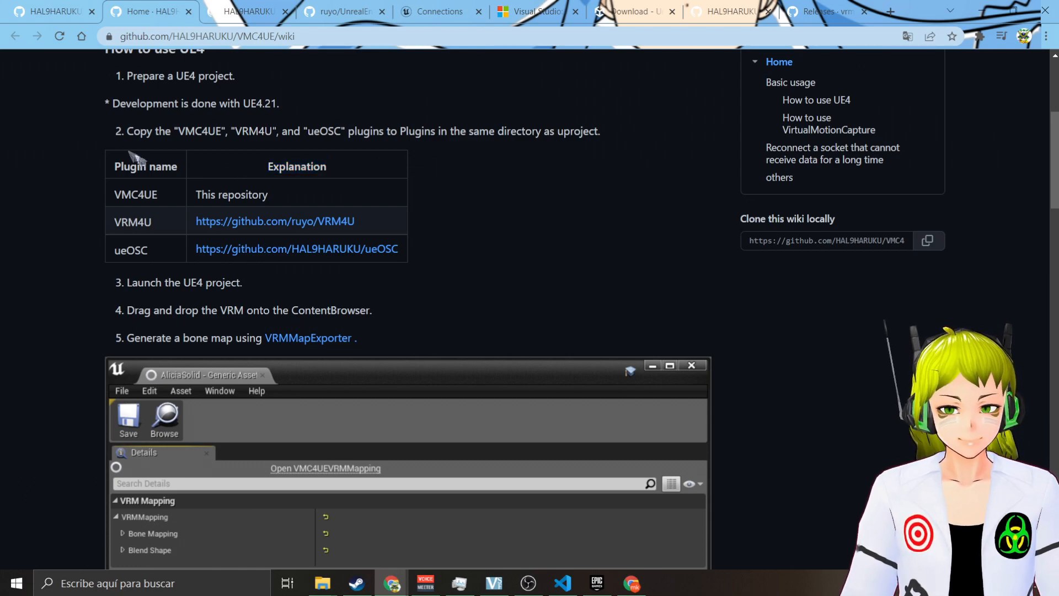
{"action": "left_click_drag", "start_coordinate": [86, 146], "coordinate": [472, 256]}
{"action": "left_click", "coordinate": [428, 254]}
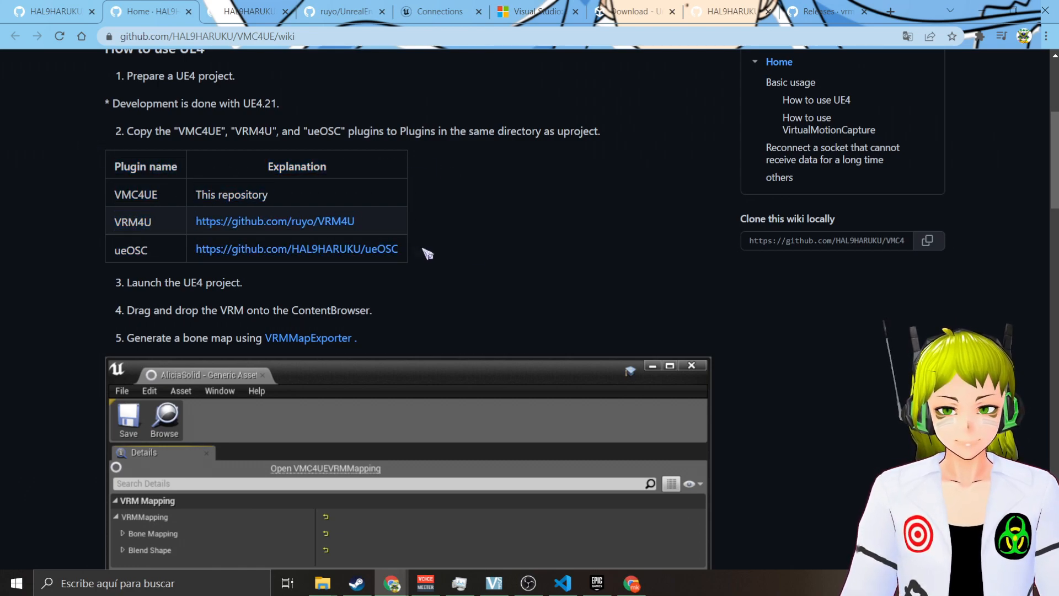
{"action": "left_click_drag", "start_coordinate": [110, 224], "coordinate": [168, 255]}
{"action": "left_click", "coordinate": [154, 252]}
{"action": "left_click", "coordinate": [175, 270]}
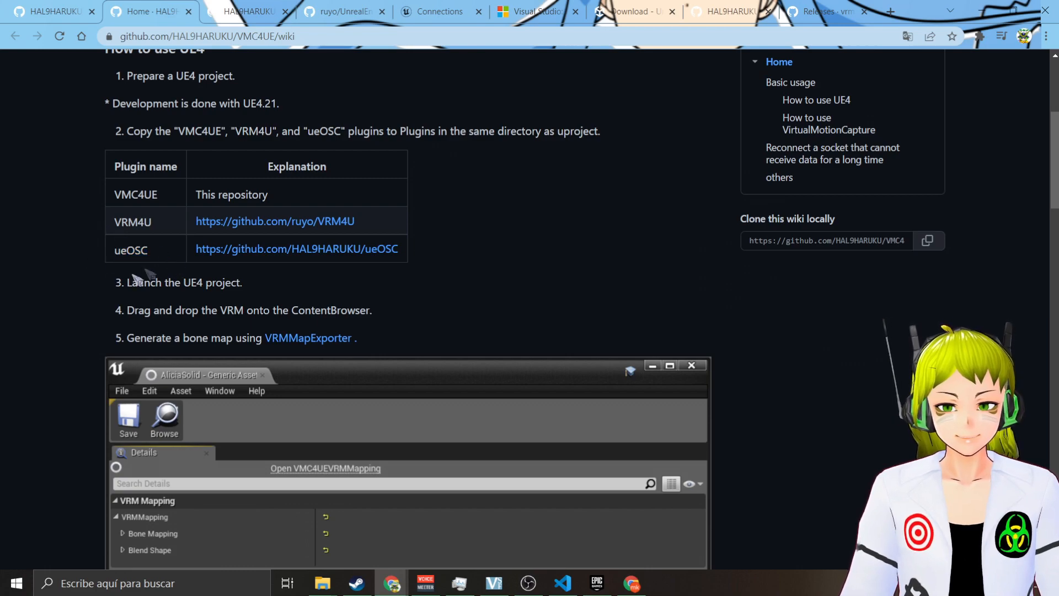
Open the ueOSC repository and look at its clone and download options
{"action": "left_click", "coordinate": [243, 12]}
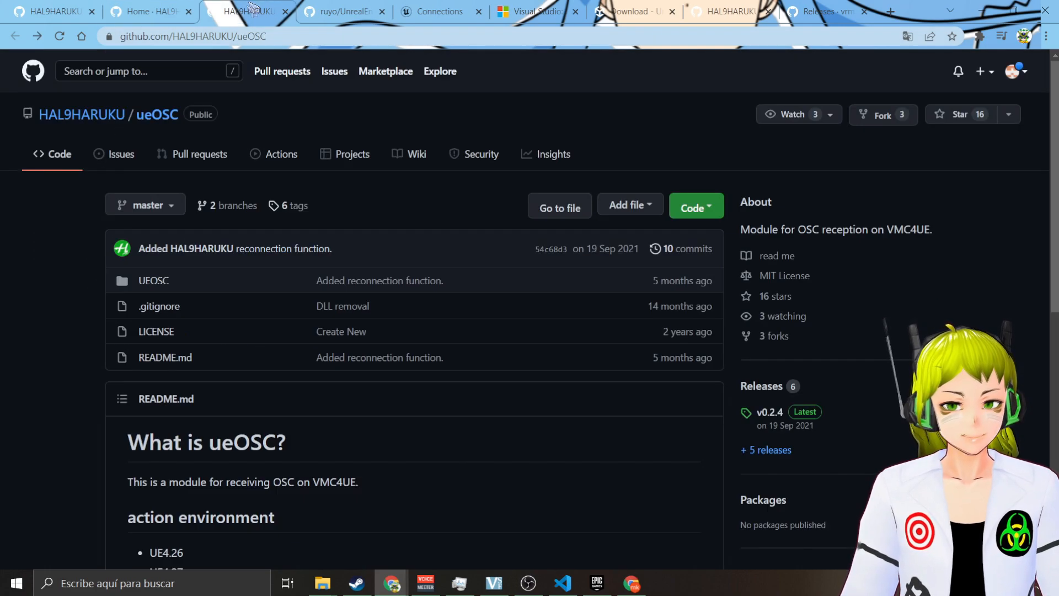
{"action": "left_click", "coordinate": [694, 208]}
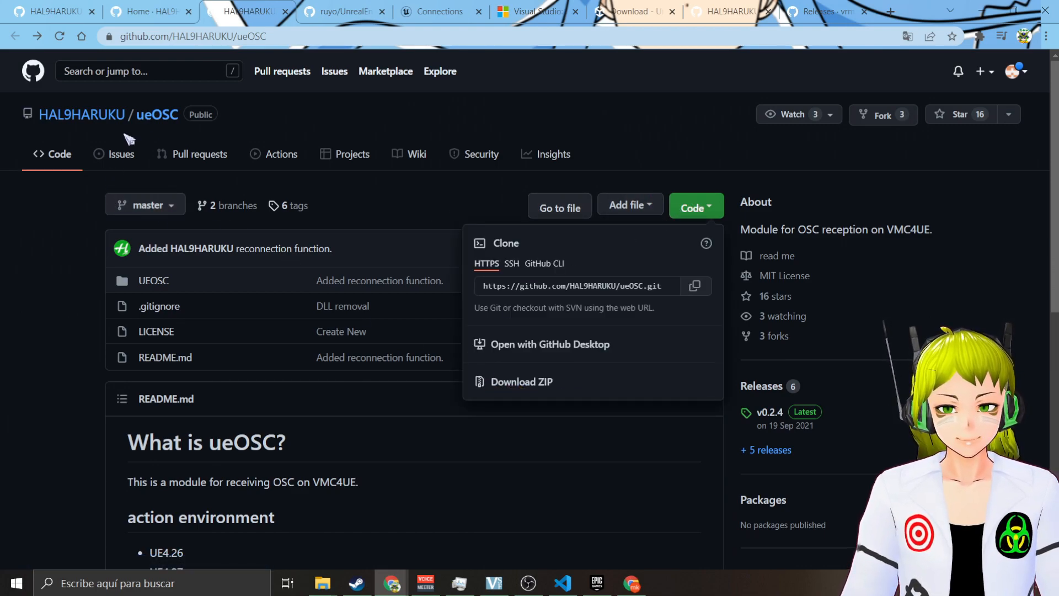
{"action": "left_click", "coordinate": [396, 228]}
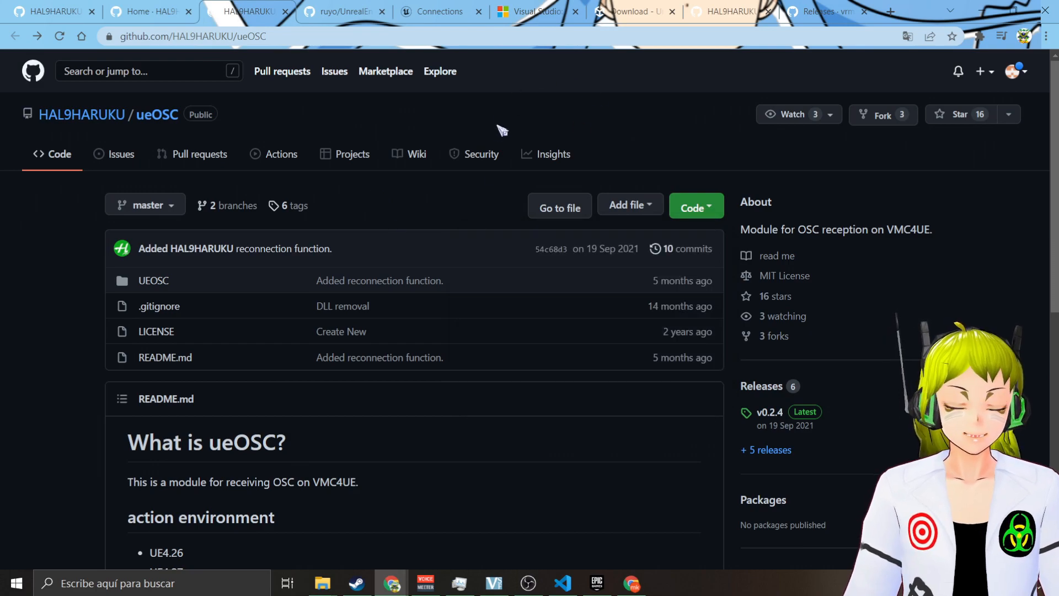
View the UnrealEngine_VRM4UPlugin repository and check the GitHub link among the Unreal Engine account's connections
{"action": "left_click", "coordinate": [357, 10]}
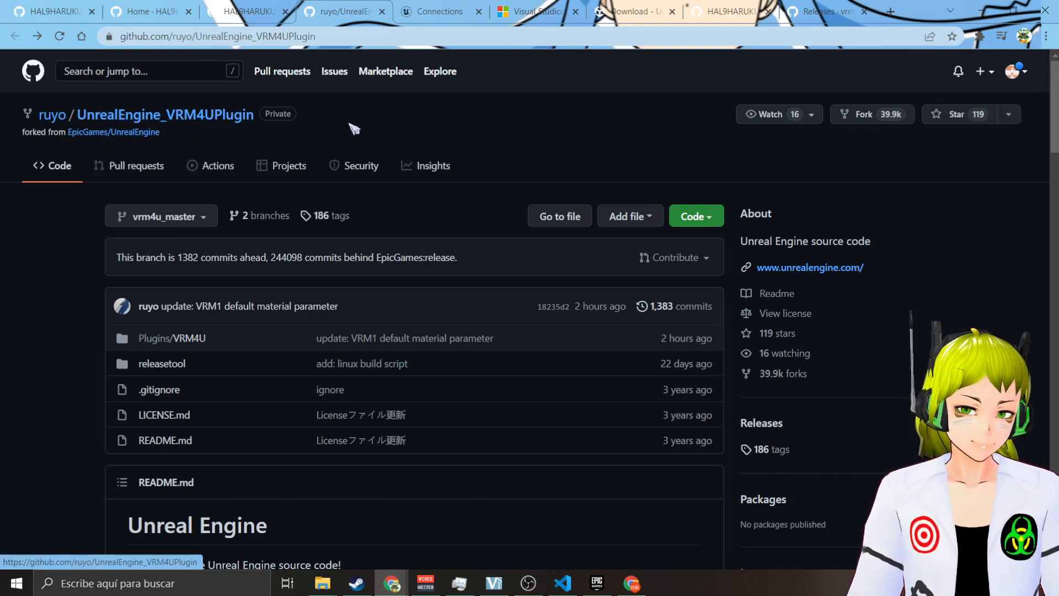
{"action": "left_click", "coordinate": [631, 583]}
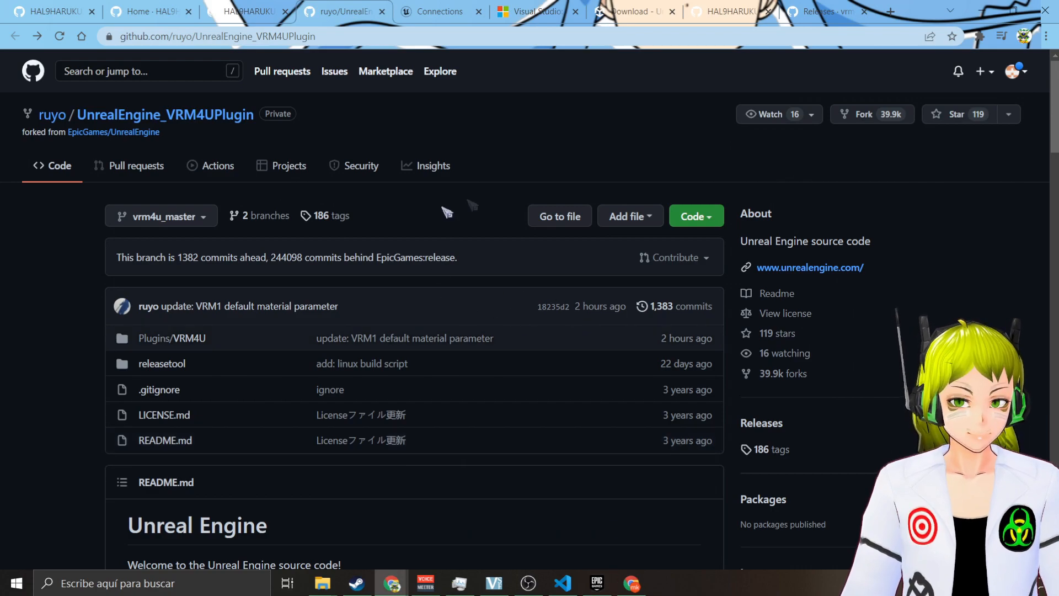
{"action": "left_click", "coordinate": [435, 11]}
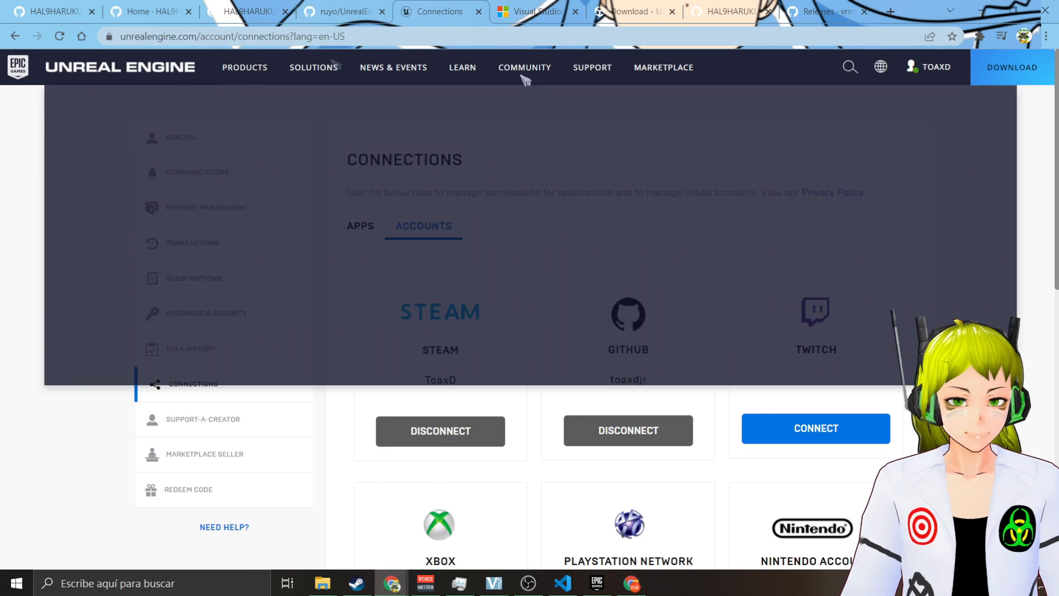
{"action": "mouse_move", "coordinate": [932, 67]}
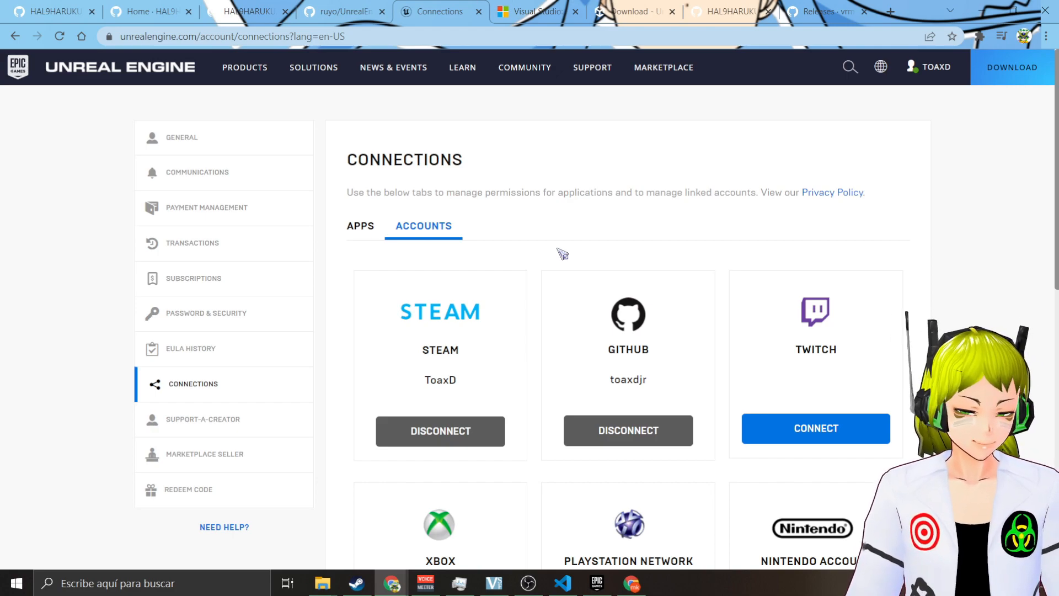
Back in the UnrealEngine_VRM4UPlugin repository, inspect its EpicGames/UnrealEngine fork source and its download options
{"action": "key", "text": "ctrl+shift+Tab"}
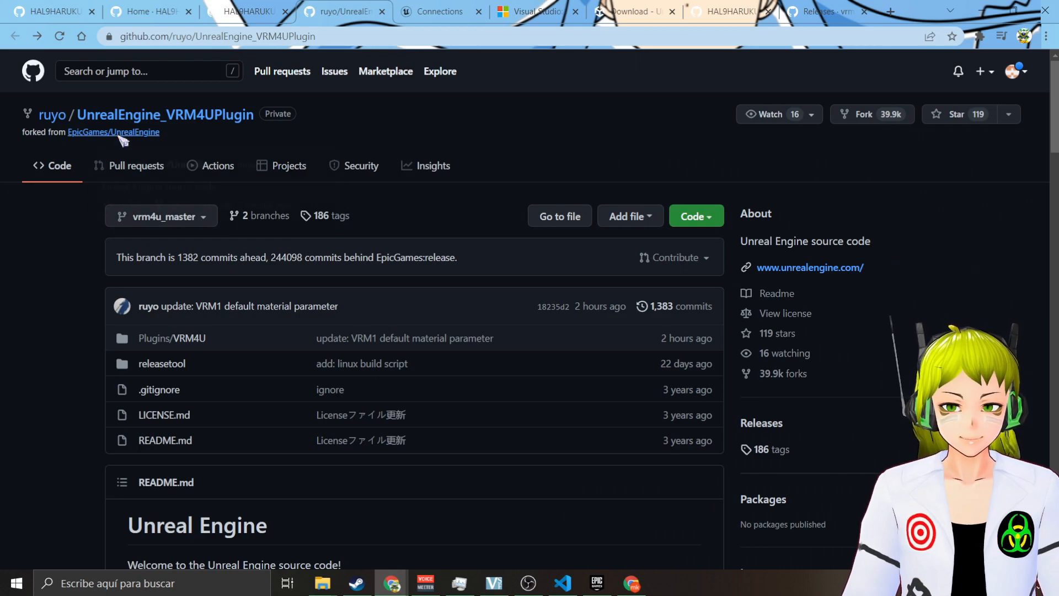
{"action": "mouse_move", "coordinate": [139, 136]}
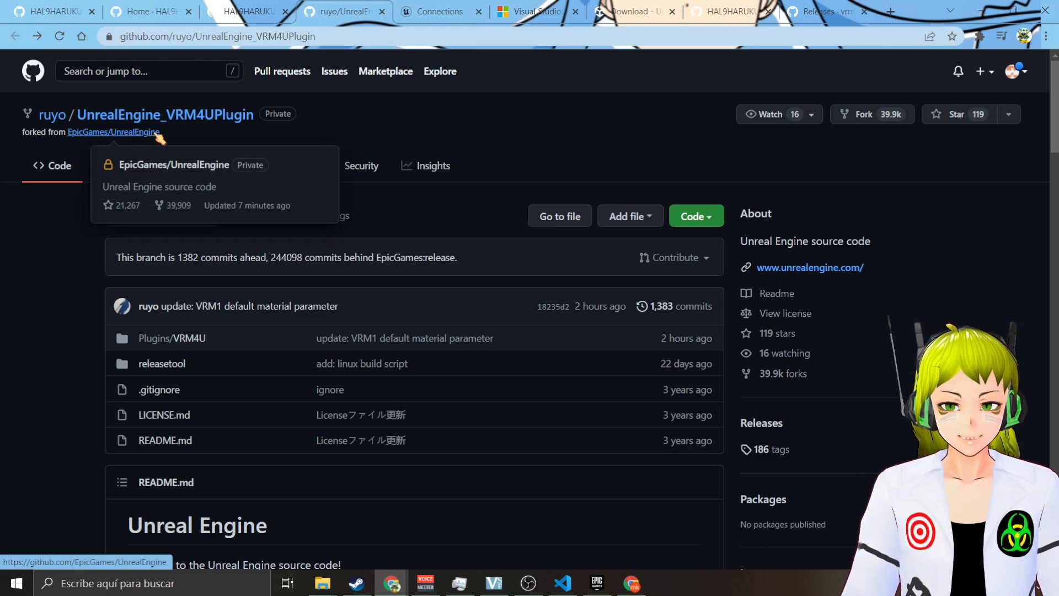
{"action": "left_click_drag", "start_coordinate": [339, 137], "coordinate": [57, 134]}
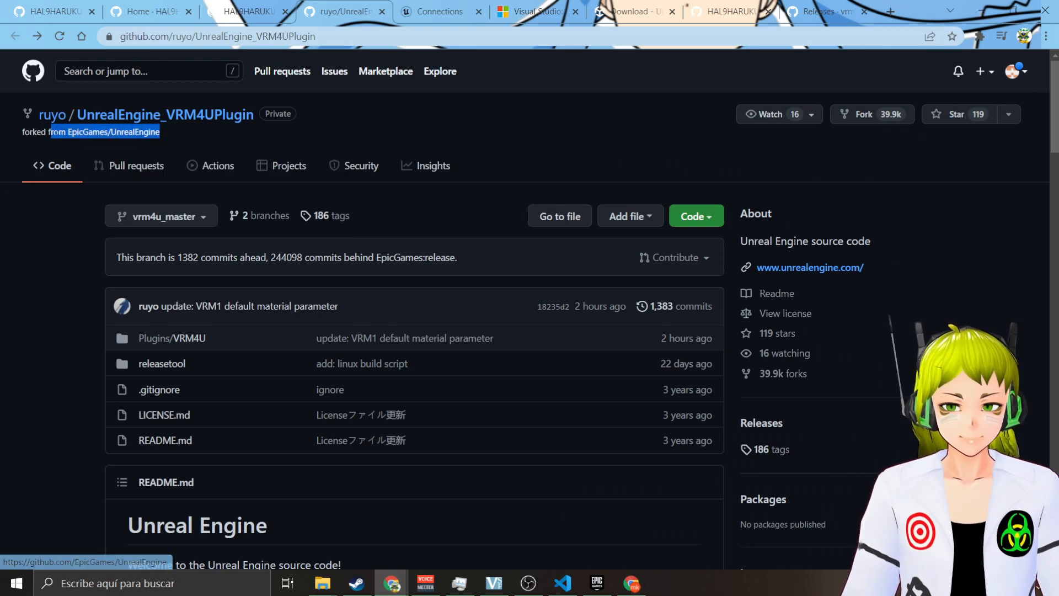
{"action": "left_click", "coordinate": [396, 128]}
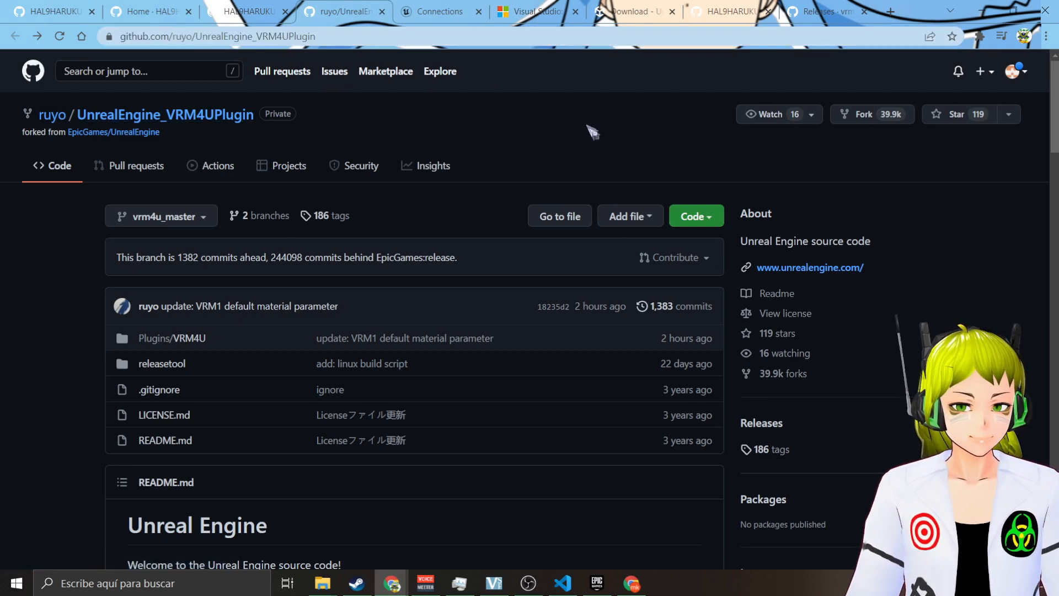
{"action": "left_click", "coordinate": [701, 217]}
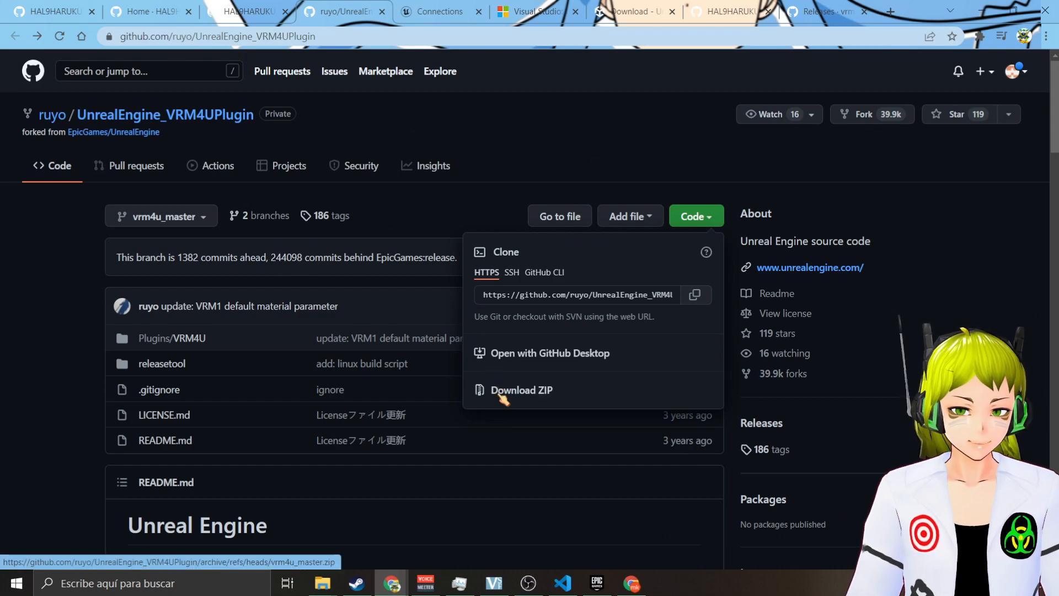
{"action": "left_click", "coordinate": [575, 148]}
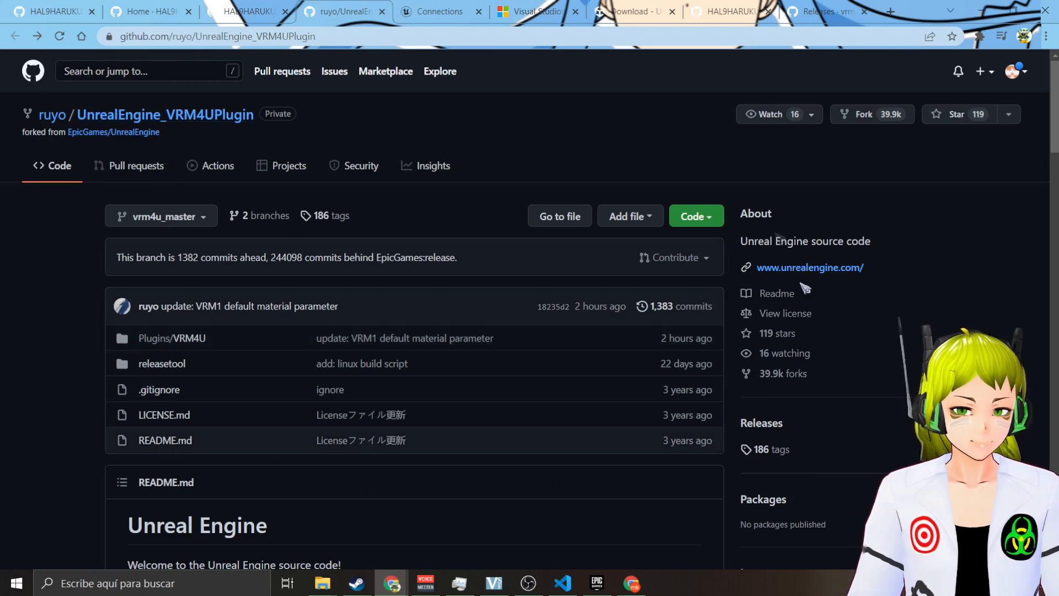
Read the bone map instructions in the VMC4UE wiki and open the Unity download page
{"action": "left_click", "coordinate": [145, 13]}
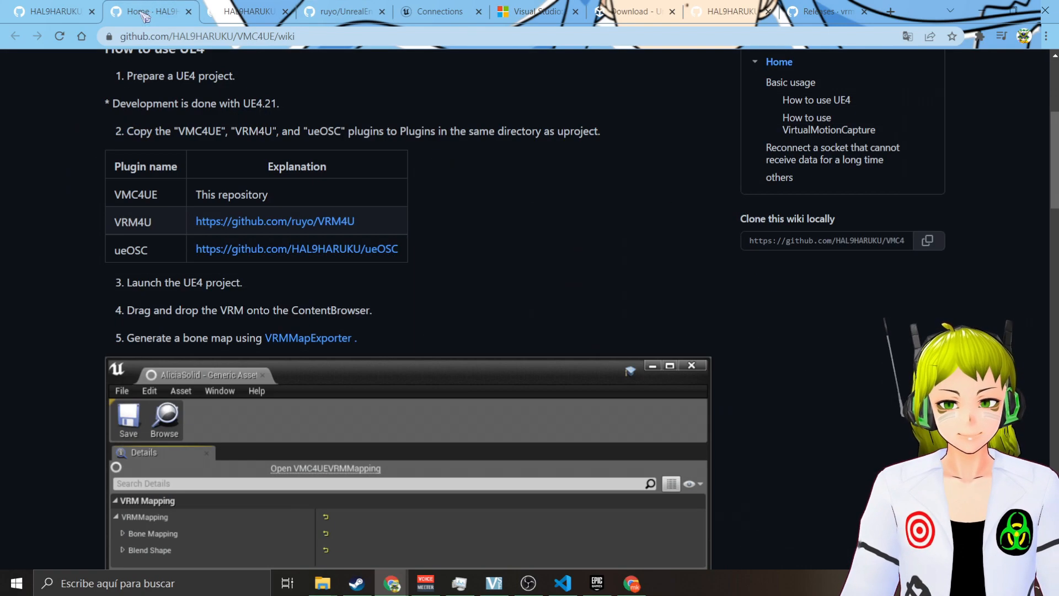
{"action": "scroll", "coordinate": [297, 333], "scroll_direction": "down", "scroll_amount": 1}
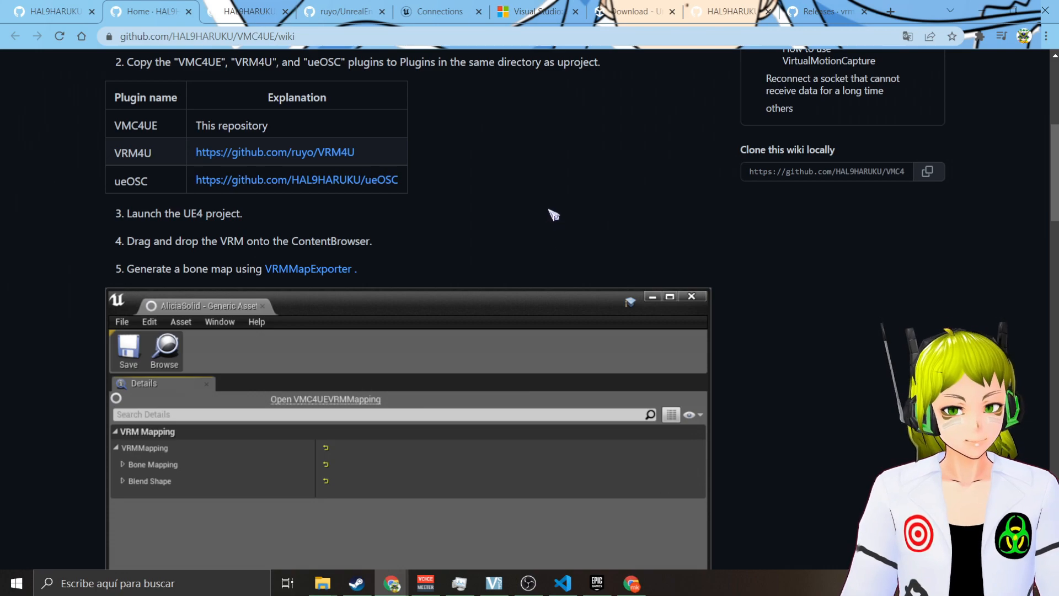
{"action": "left_click", "coordinate": [633, 13]}
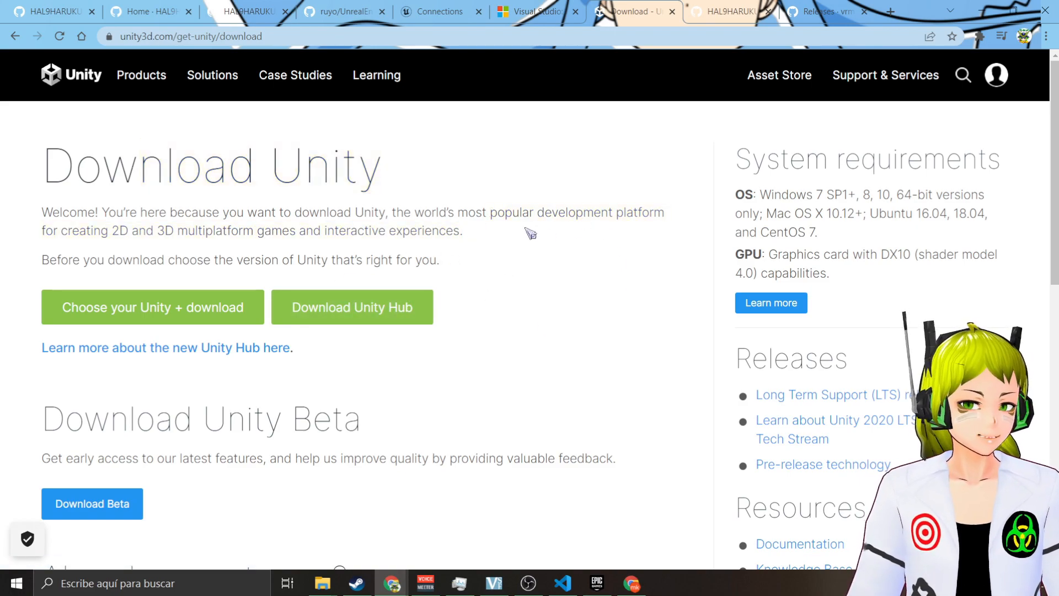
Open the VRMMapExporter repository, highlight its readme description, and show the clone and download options
{"action": "left_click", "coordinate": [721, 12]}
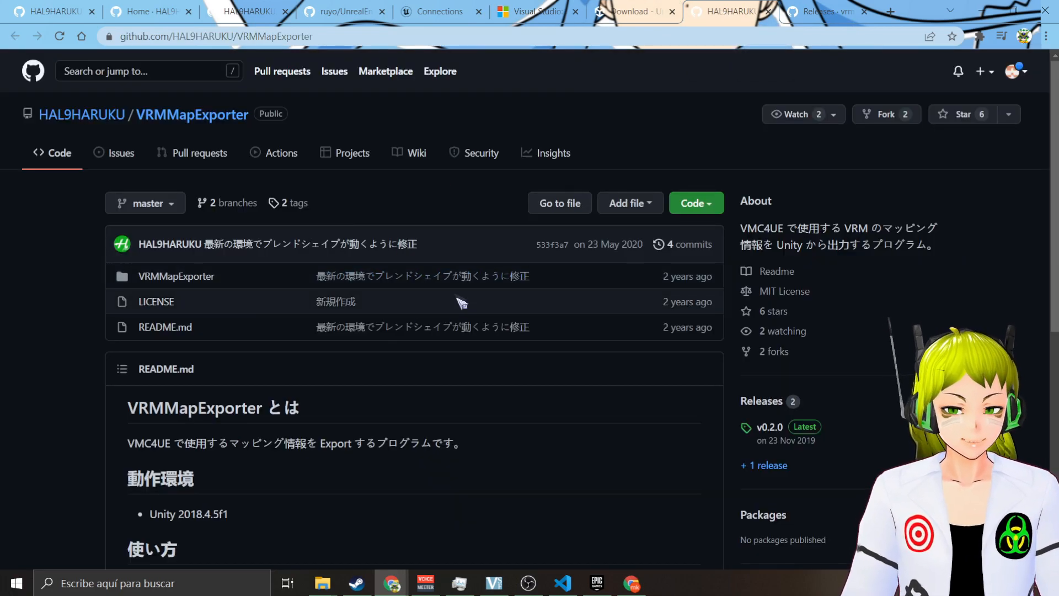
{"action": "left_click_drag", "start_coordinate": [164, 409], "coordinate": [248, 410]}
{"action": "left_click_drag", "start_coordinate": [387, 439], "coordinate": [446, 404]}
{"action": "left_click", "coordinate": [694, 202]}
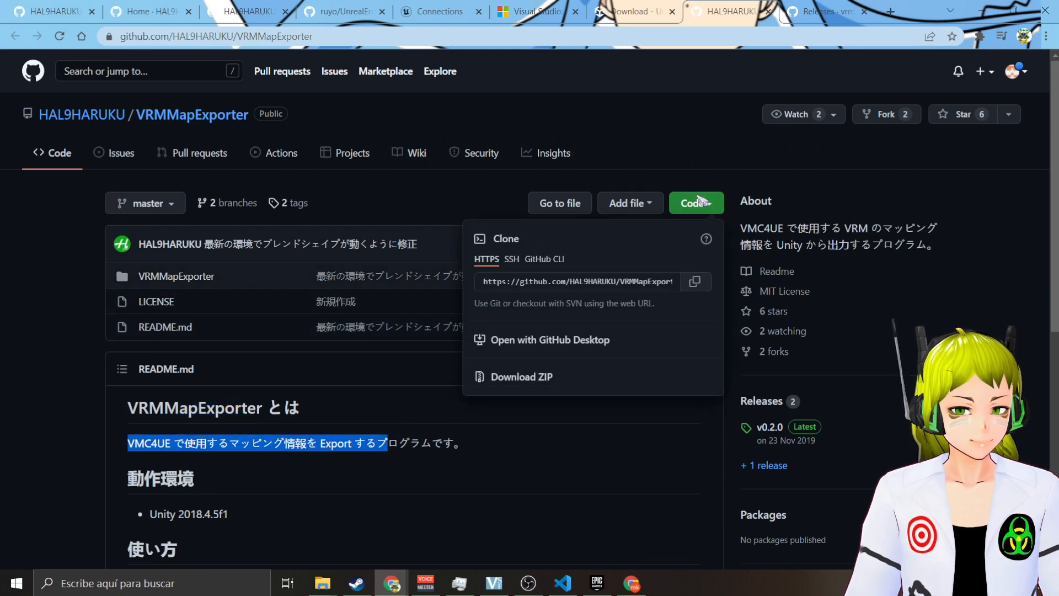
View the UniVRM releases page and highlight the Download heading of the v0.95.1 release
{"action": "left_click", "coordinate": [594, 452]}
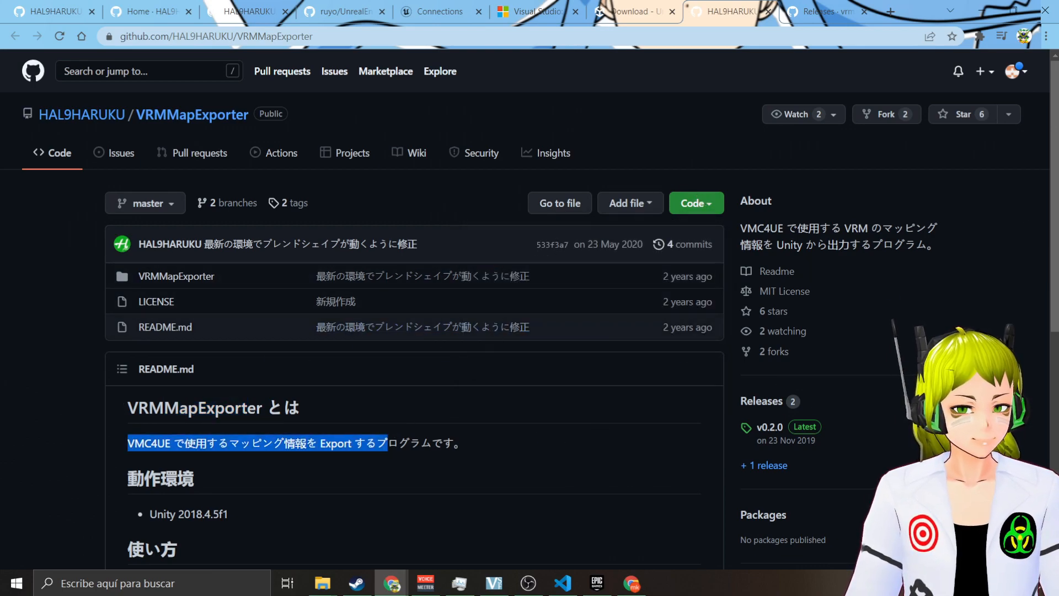
{"action": "left_click", "coordinate": [827, 11]}
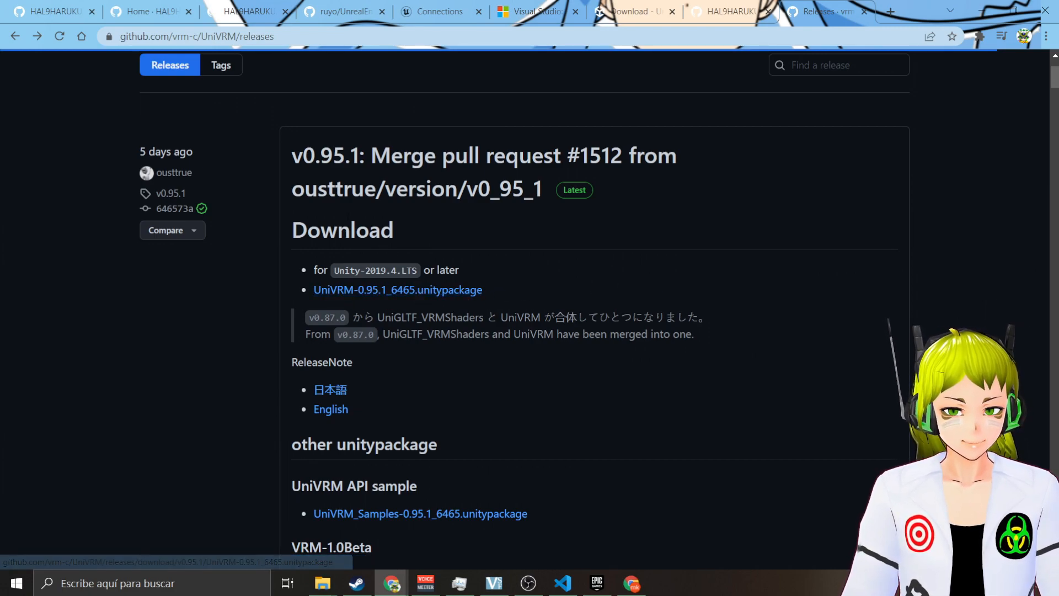
{"action": "left_click_drag", "start_coordinate": [292, 231], "coordinate": [394, 230]}
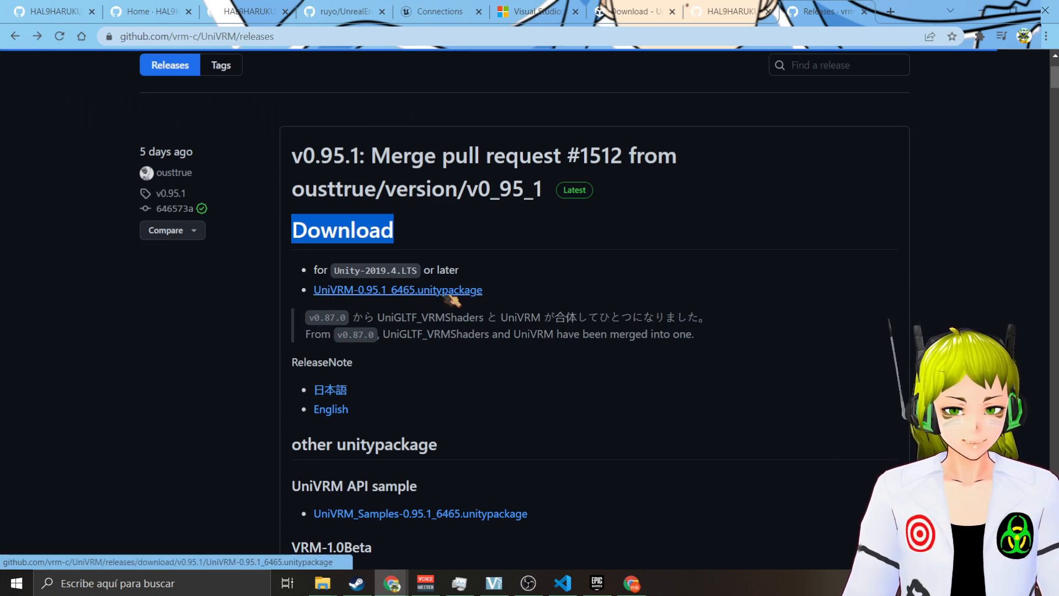
{"action": "left_click", "coordinate": [598, 247]}
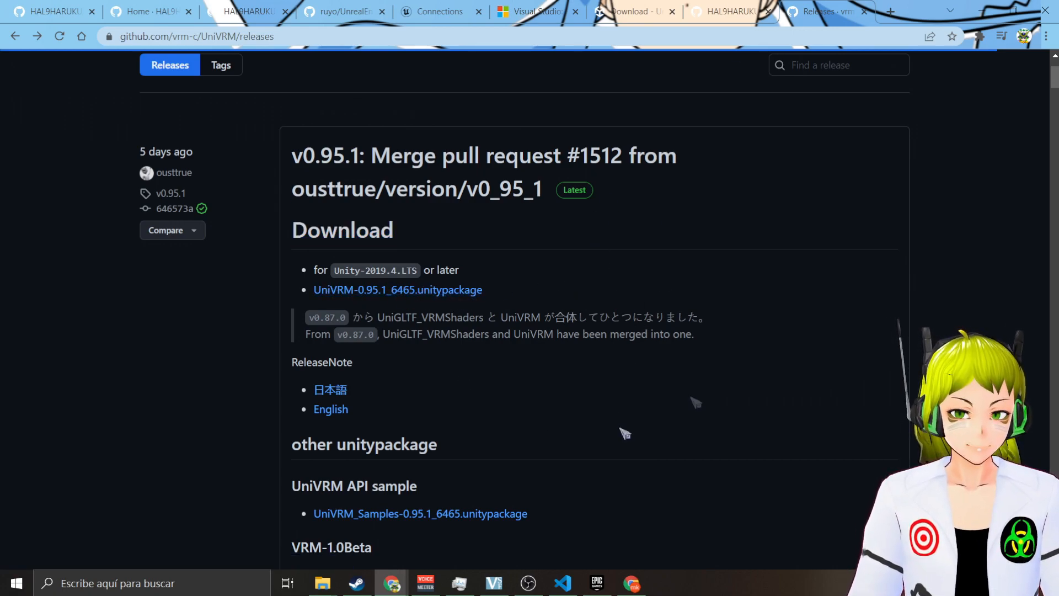
Start the Visual Studio Community 2022 download from the Visual Studio site and dismiss the save dialog
{"action": "left_click", "coordinate": [536, 11]}
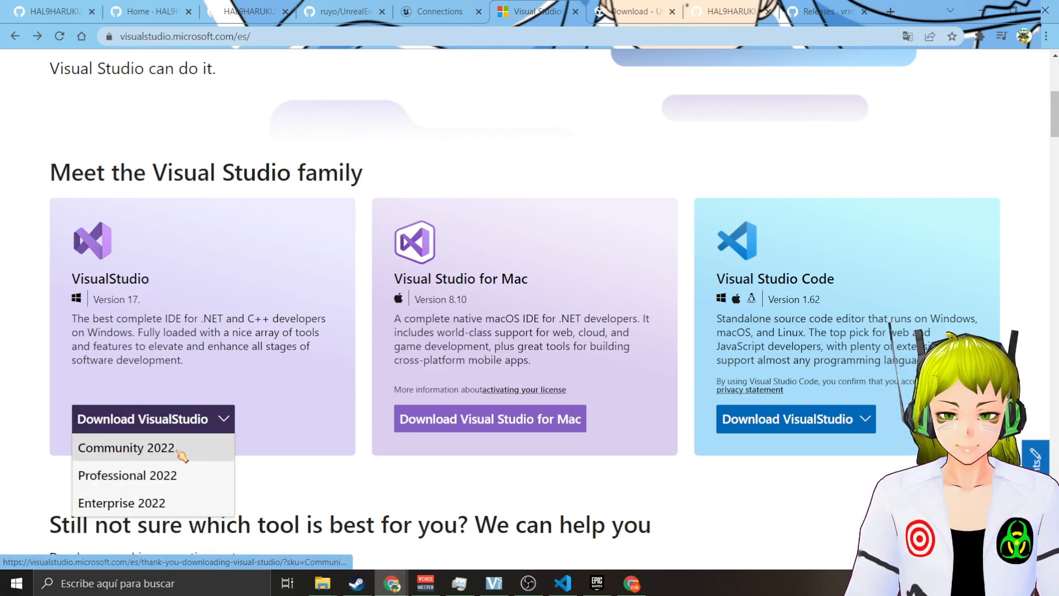
{"action": "left_click", "coordinate": [180, 451]}
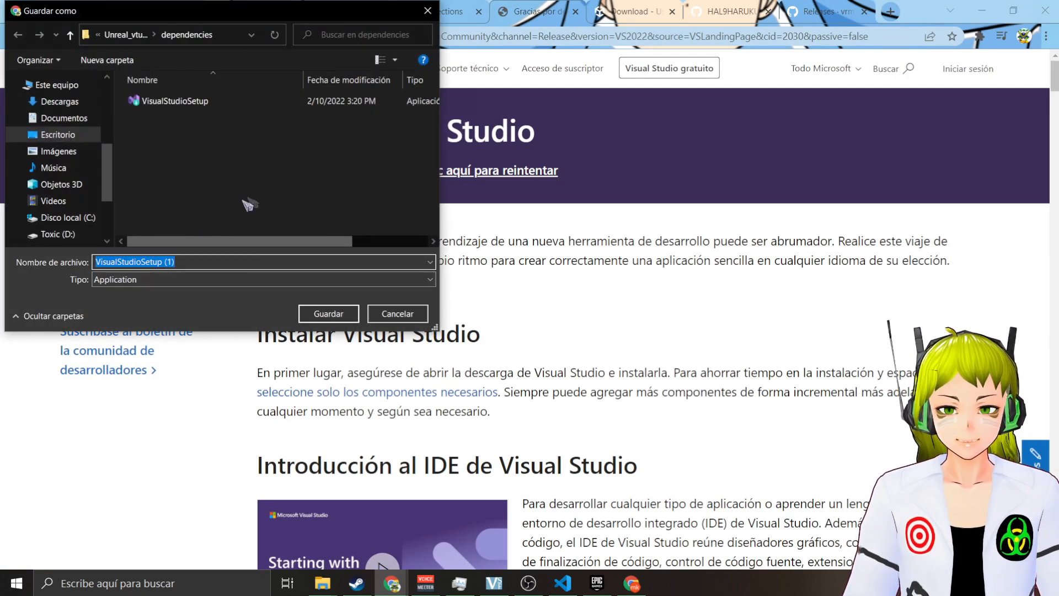
{"action": "left_click", "coordinate": [427, 11]}
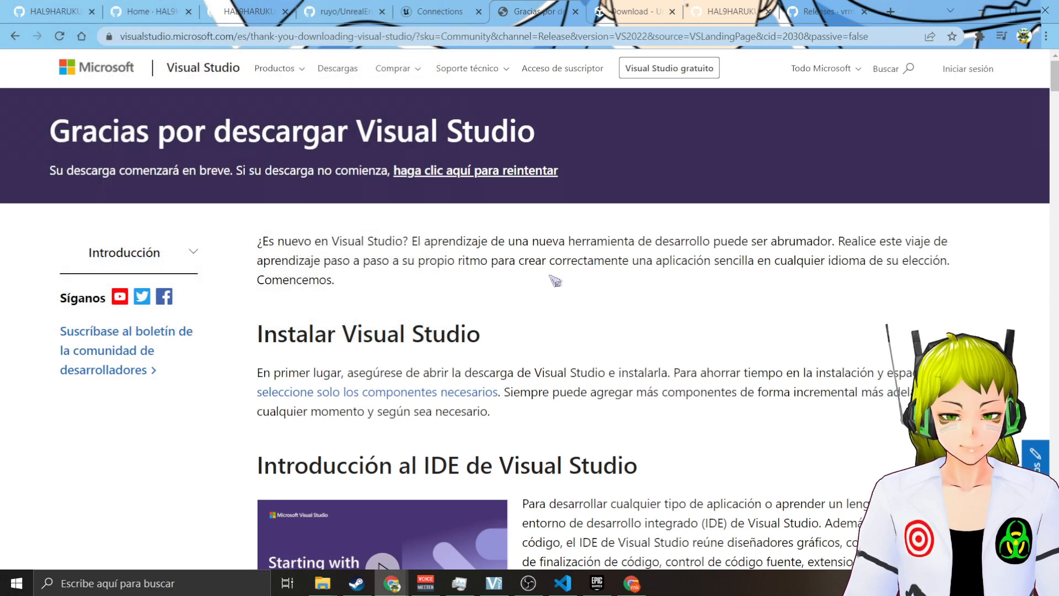
Put the browser with the VRMMapExporter repository away and launch Unity Hub from the desktop
{"action": "left_click_drag", "start_coordinate": [1058, 171], "coordinate": [326, 135]}
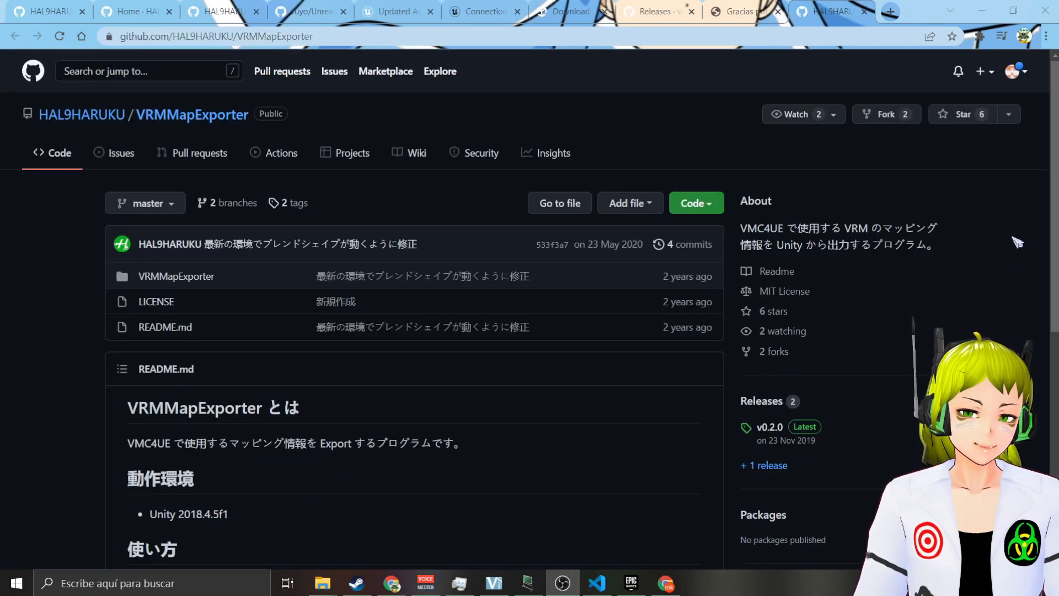
{"action": "left_click", "coordinate": [643, 144]}
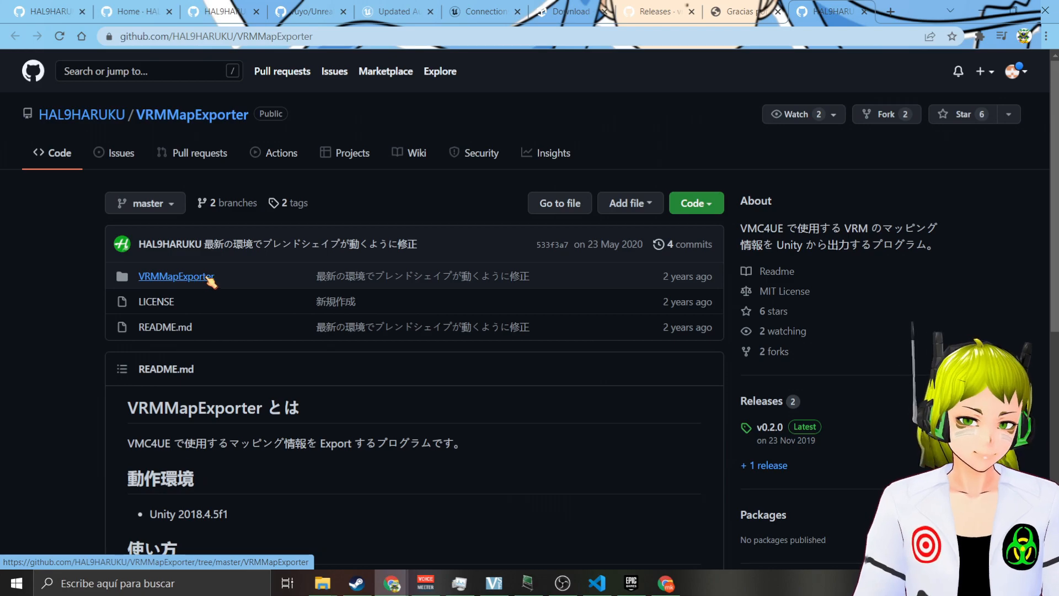
{"action": "left_click", "coordinate": [981, 10]}
{"action": "left_click", "coordinate": [351, 27]}
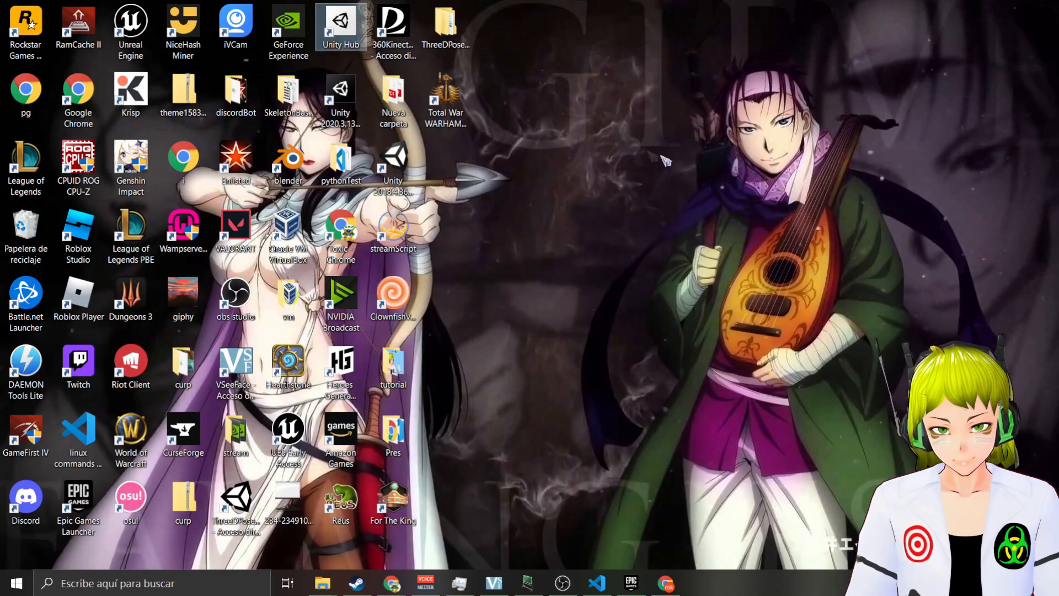
{"action": "double_click", "coordinate": [353, 28]}
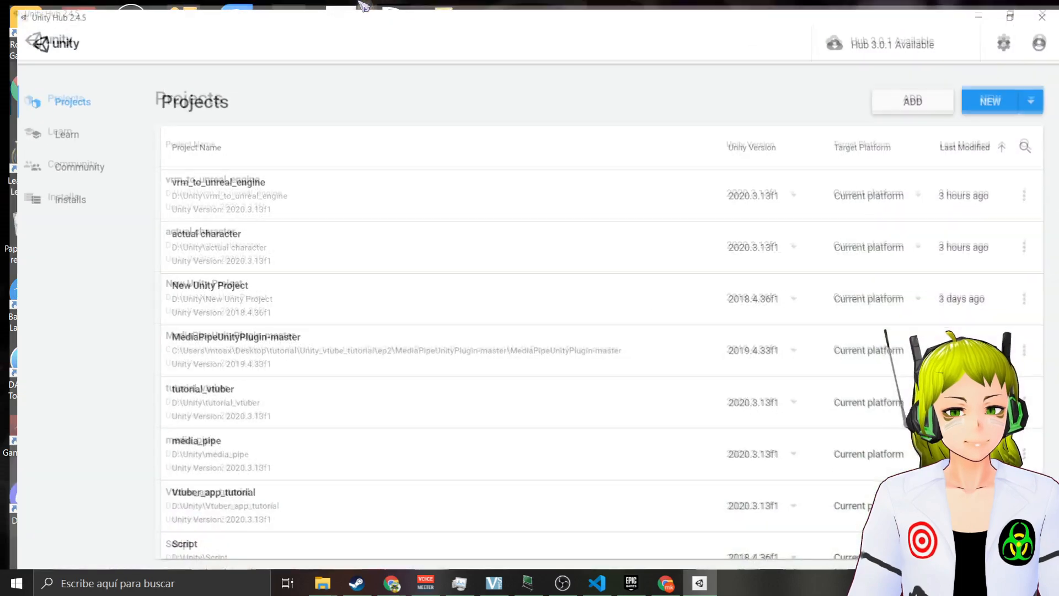
Check the installed Unity versions and the releases that can be added, without installing one
{"action": "left_click", "coordinate": [65, 191]}
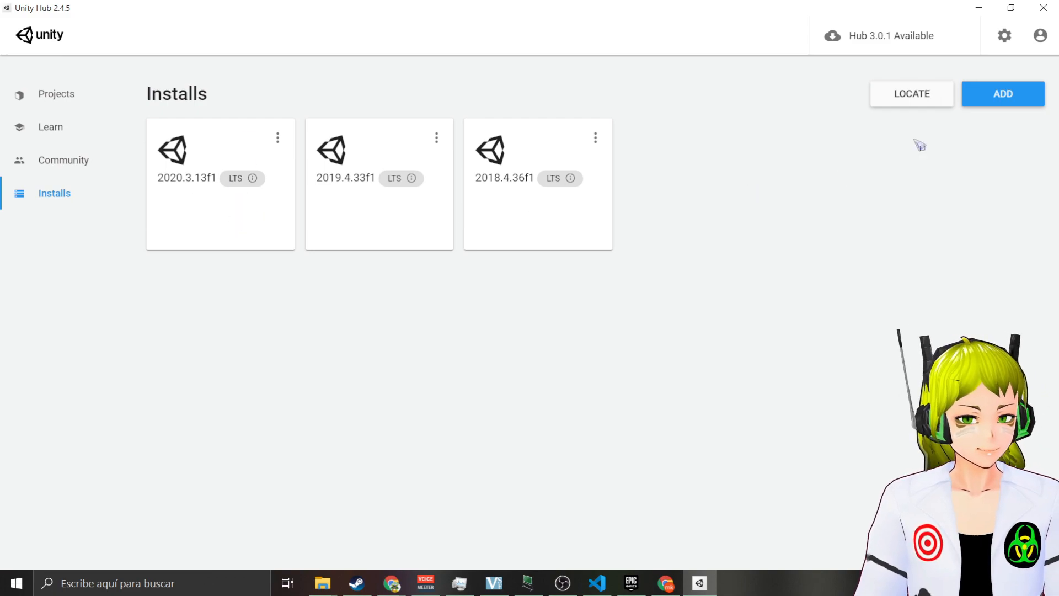
{"action": "left_click", "coordinate": [1003, 95]}
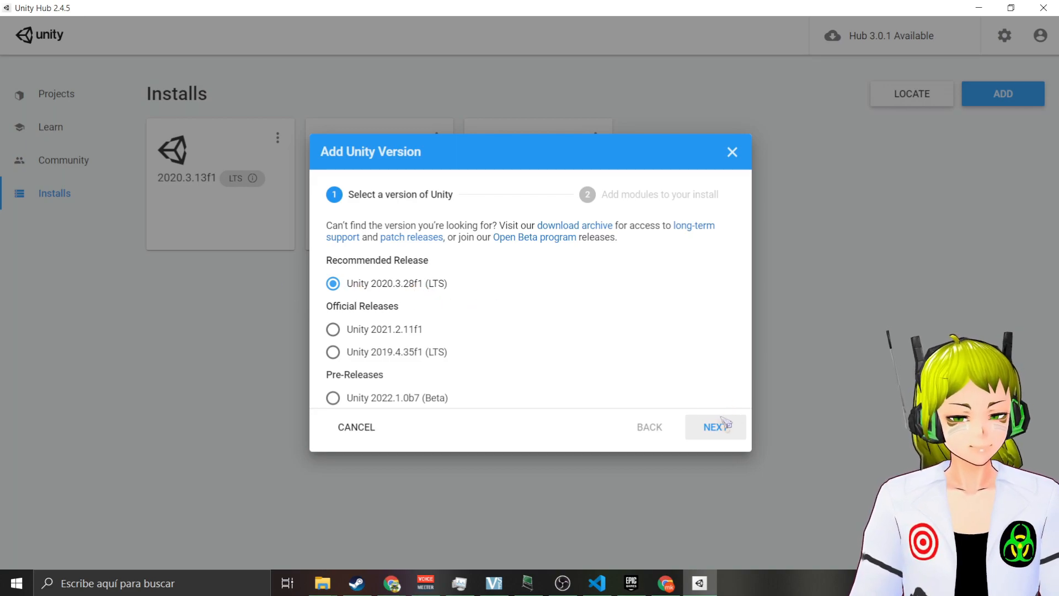
{"action": "left_click", "coordinate": [732, 154]}
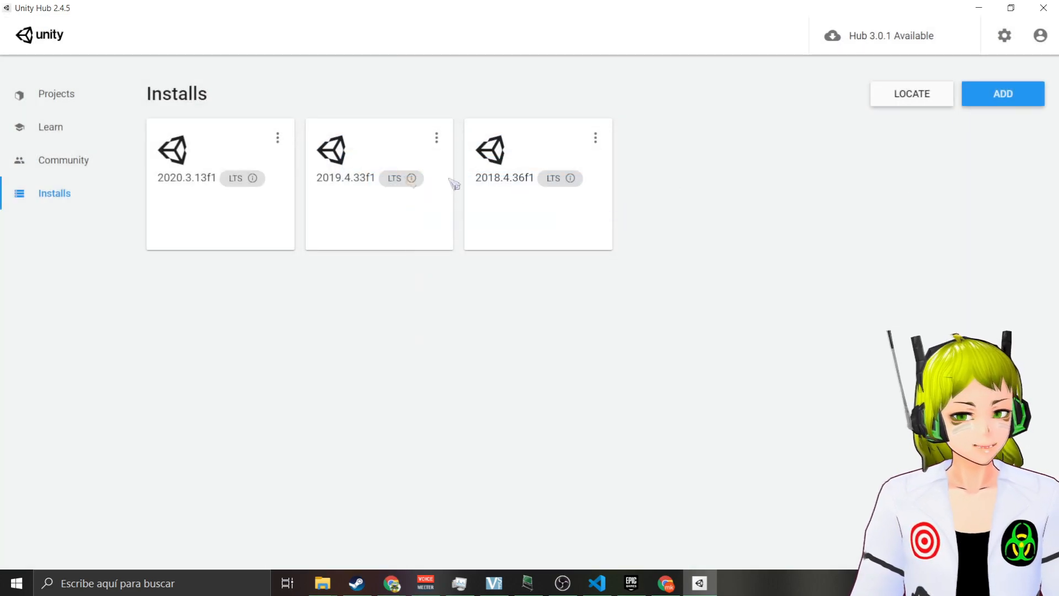
Create a 3D project named VRM_2_UE in D:\Unity with Unity 2020.3.13f1
{"action": "left_click", "coordinate": [86, 93]}
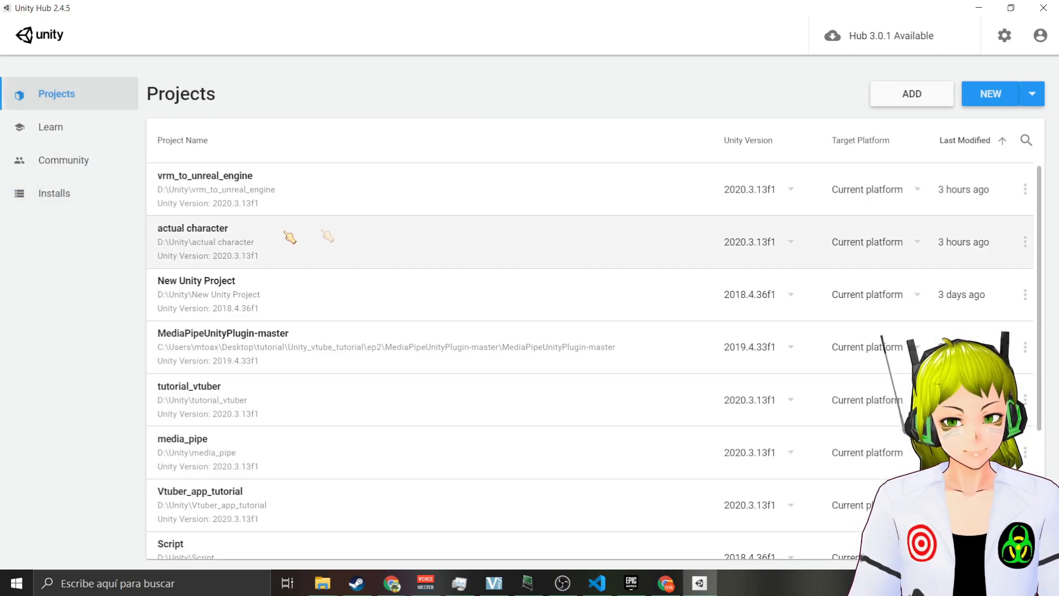
{"action": "left_click", "coordinate": [1029, 95]}
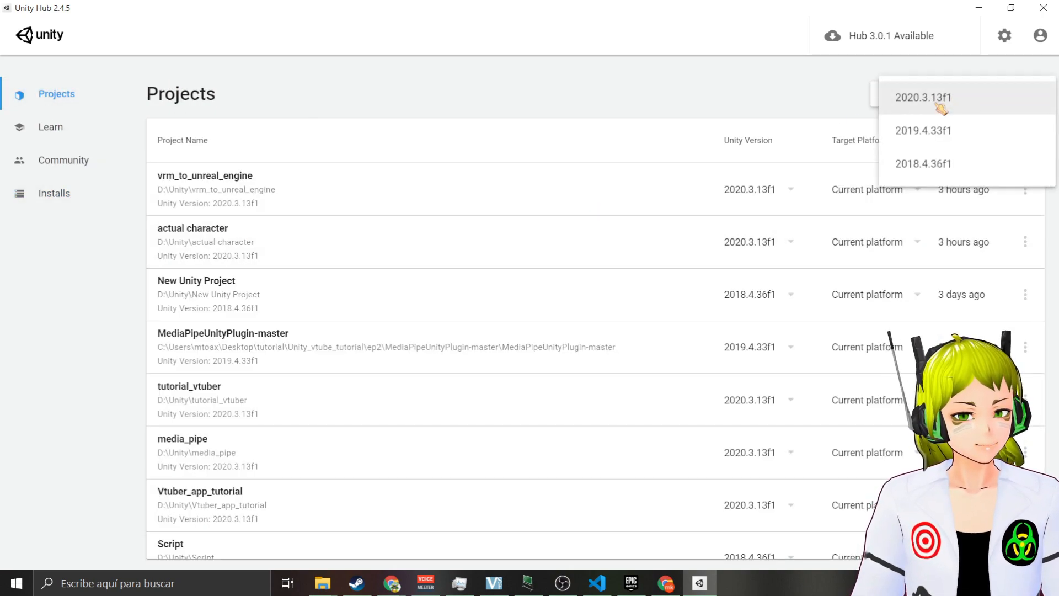
{"action": "left_click", "coordinate": [1028, 105]}
{"action": "left_click", "coordinate": [990, 95]}
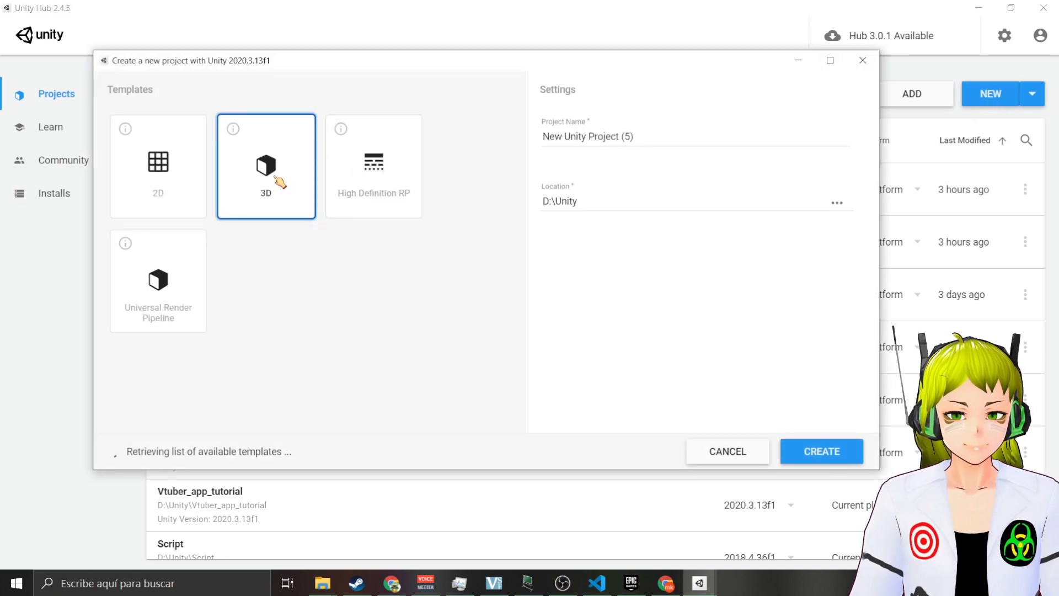
{"action": "left_click", "coordinate": [662, 141]}
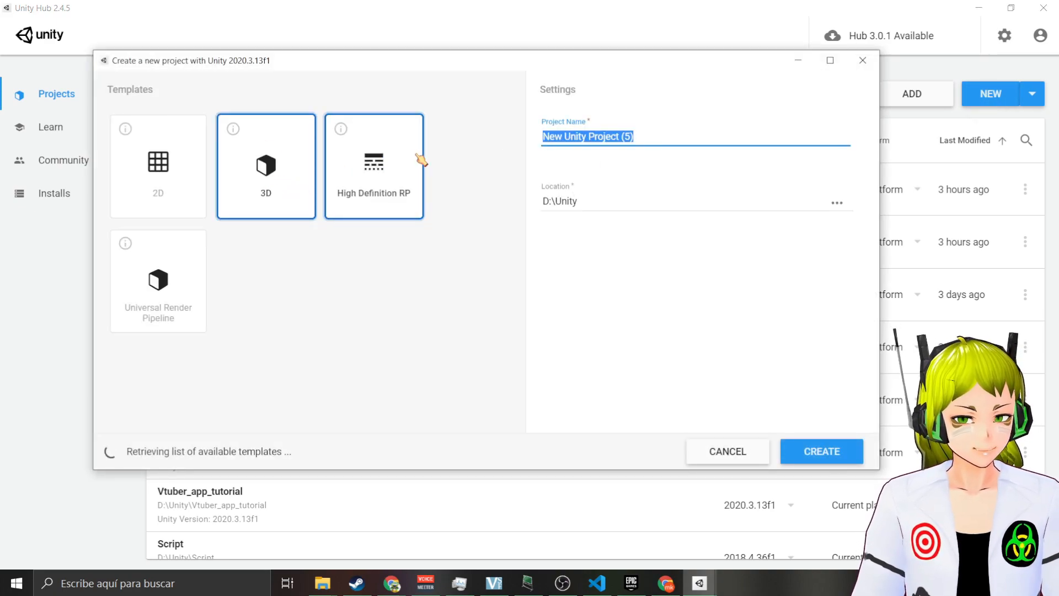
{"action": "key", "text": "BackSpace"}
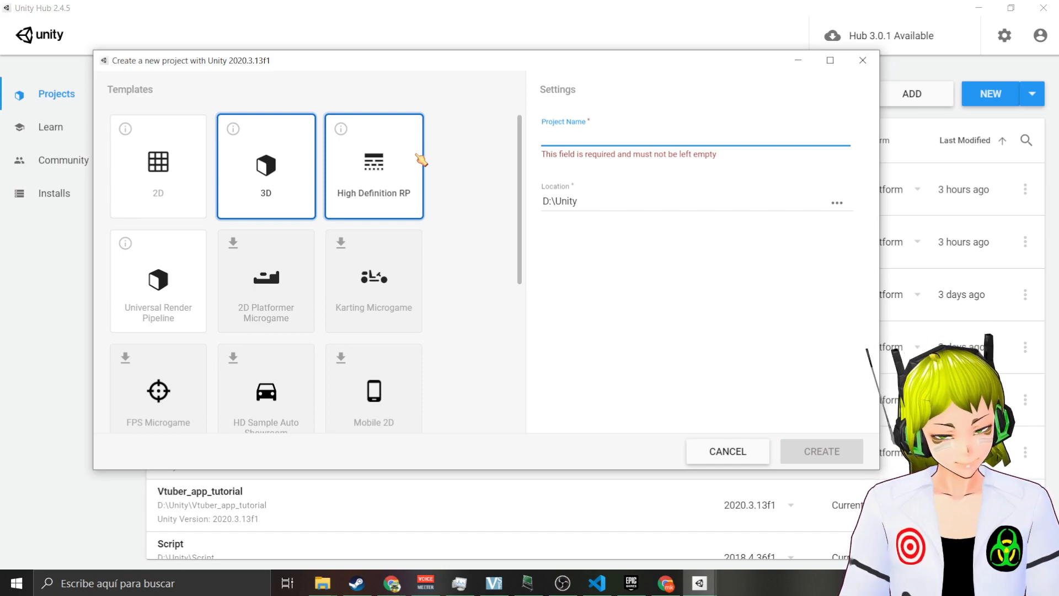
{"action": "type", "text": "VRM_2_UE"}
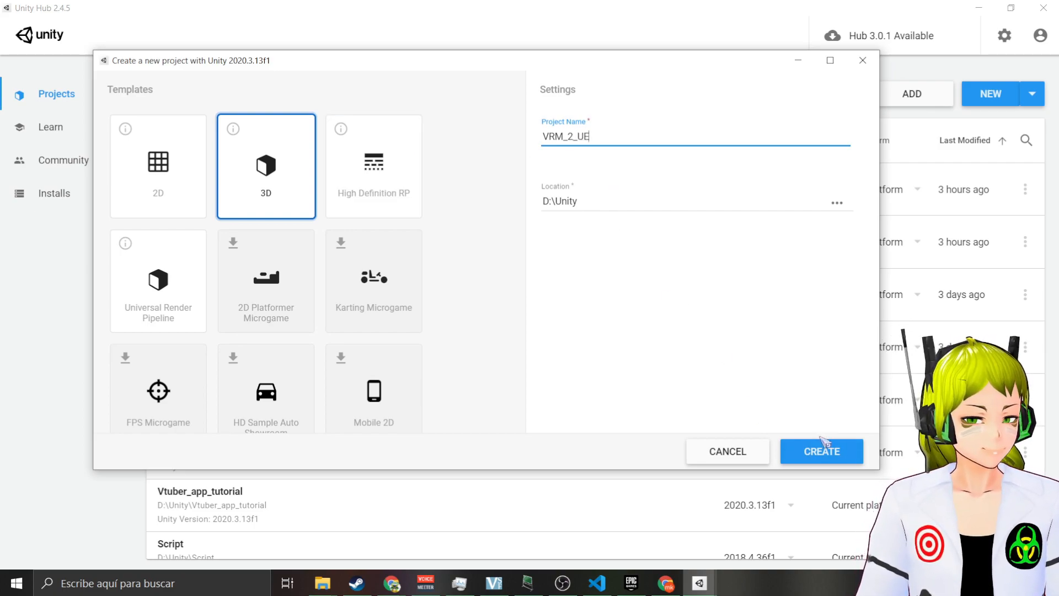
{"action": "left_click", "coordinate": [821, 451]}
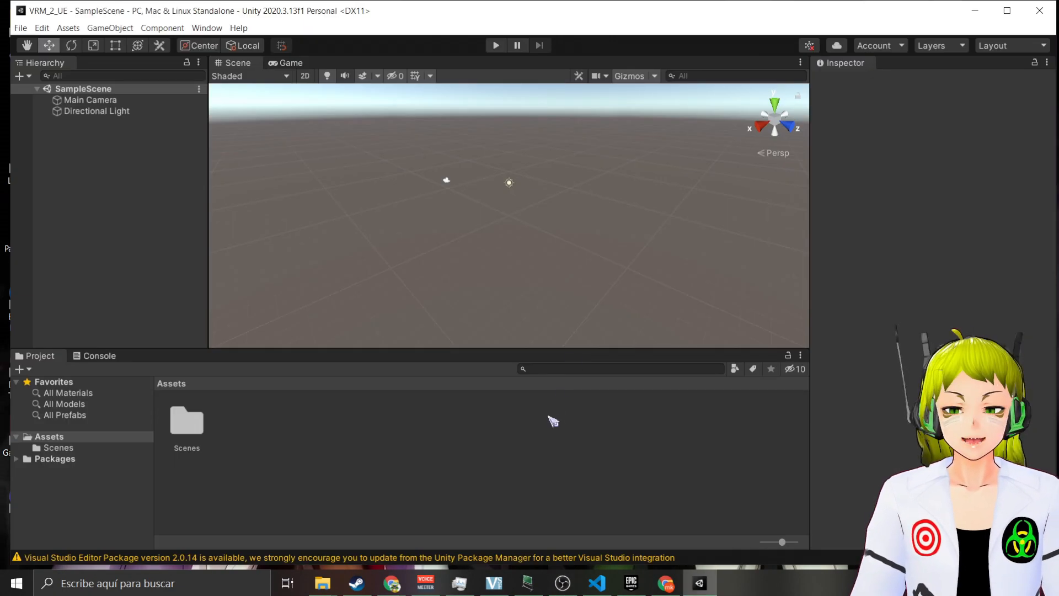
Import the UniVRM-0.91.0_72a1 custom package into the maximized project and accept all recommended UniGLTF/UniVRM project settings
{"action": "double_click", "coordinate": [360, 14]}
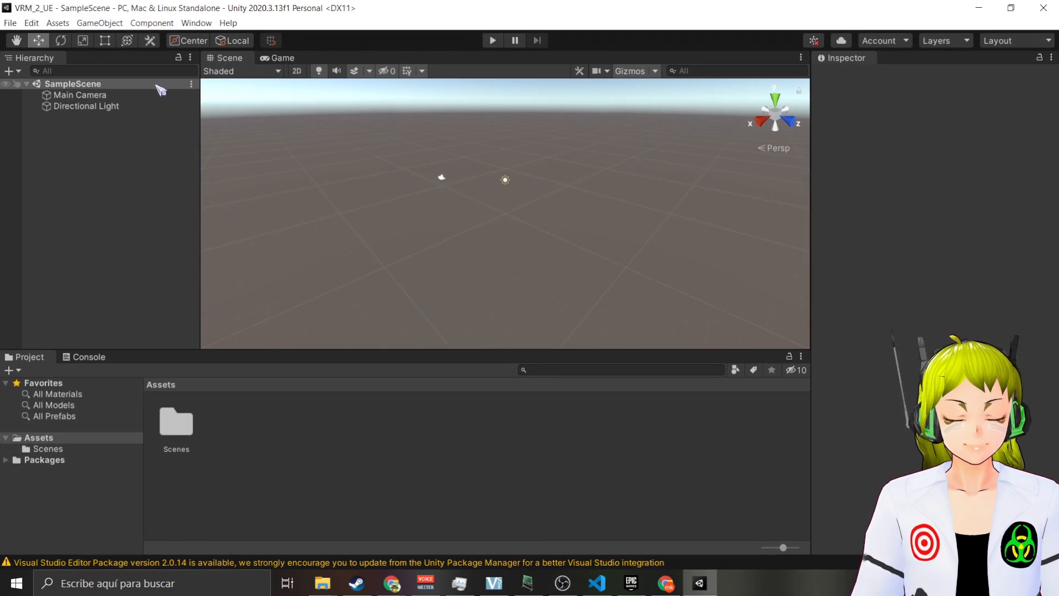
{"action": "left_click", "coordinate": [57, 24]}
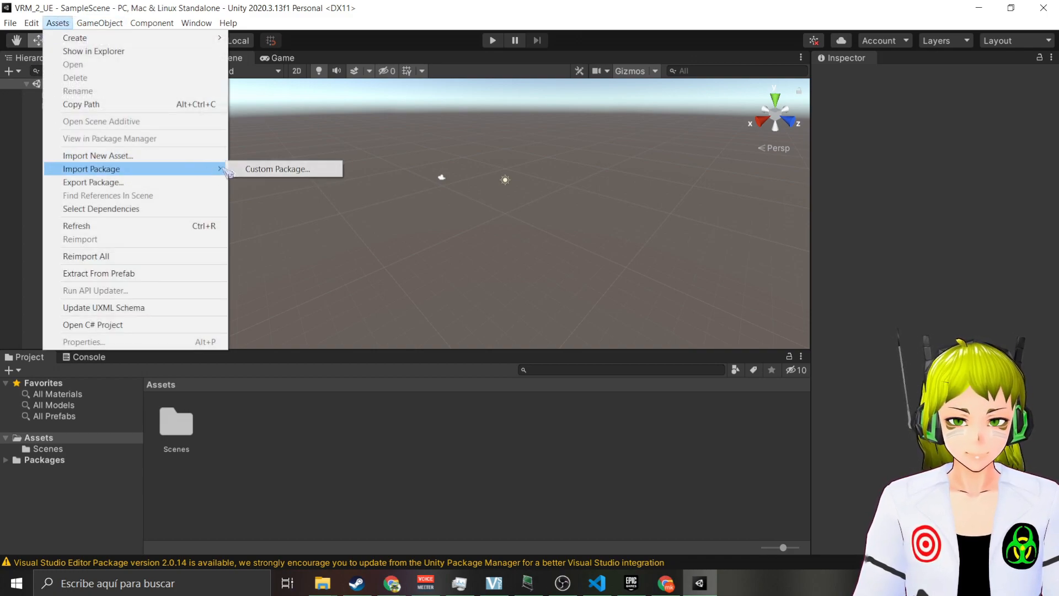
{"action": "left_click", "coordinate": [251, 169]}
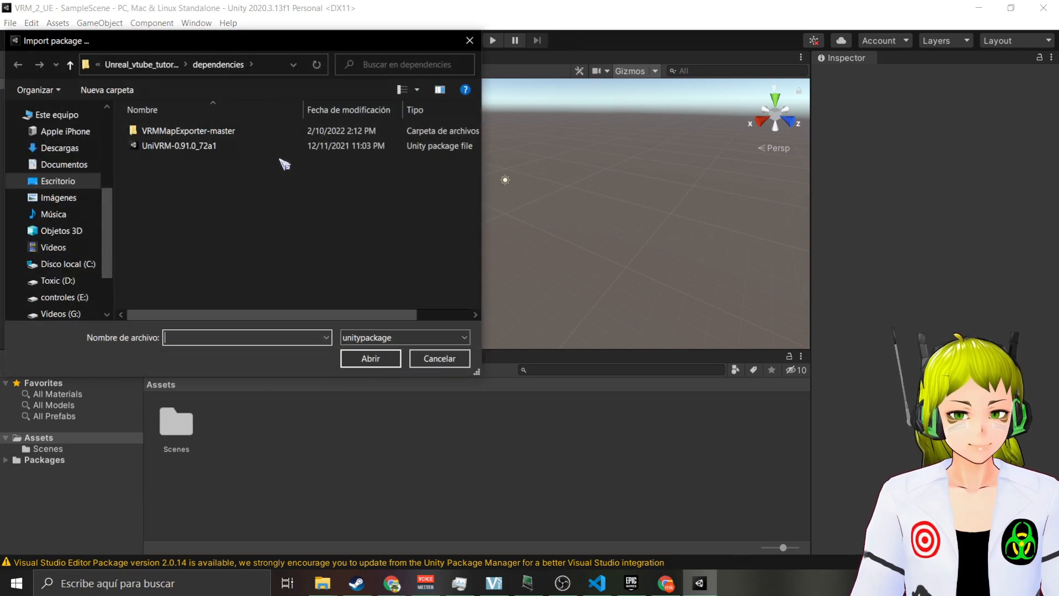
{"action": "left_click", "coordinate": [176, 146]}
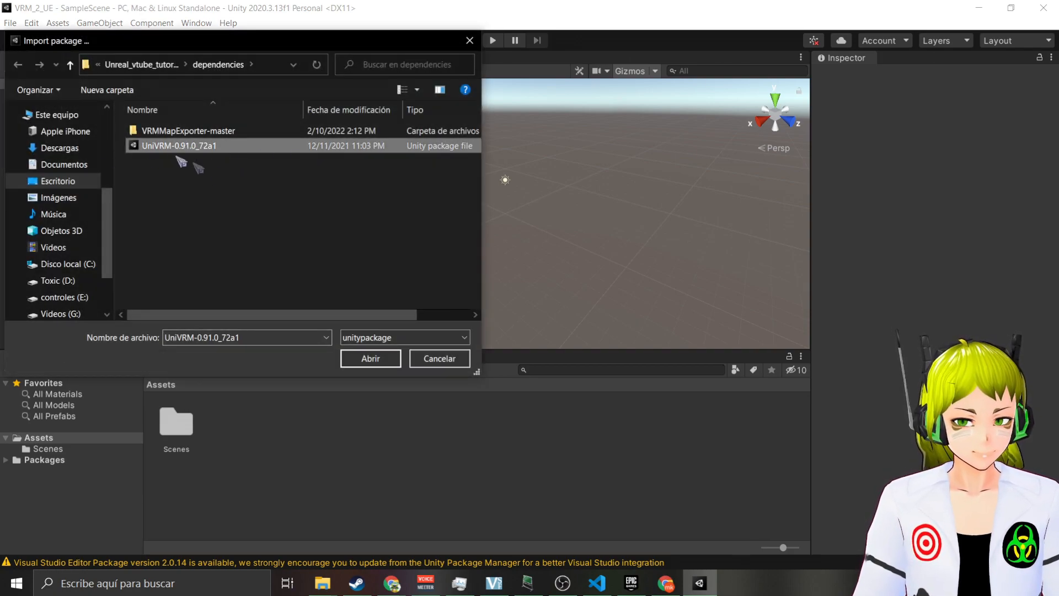
{"action": "left_click", "coordinate": [368, 358]}
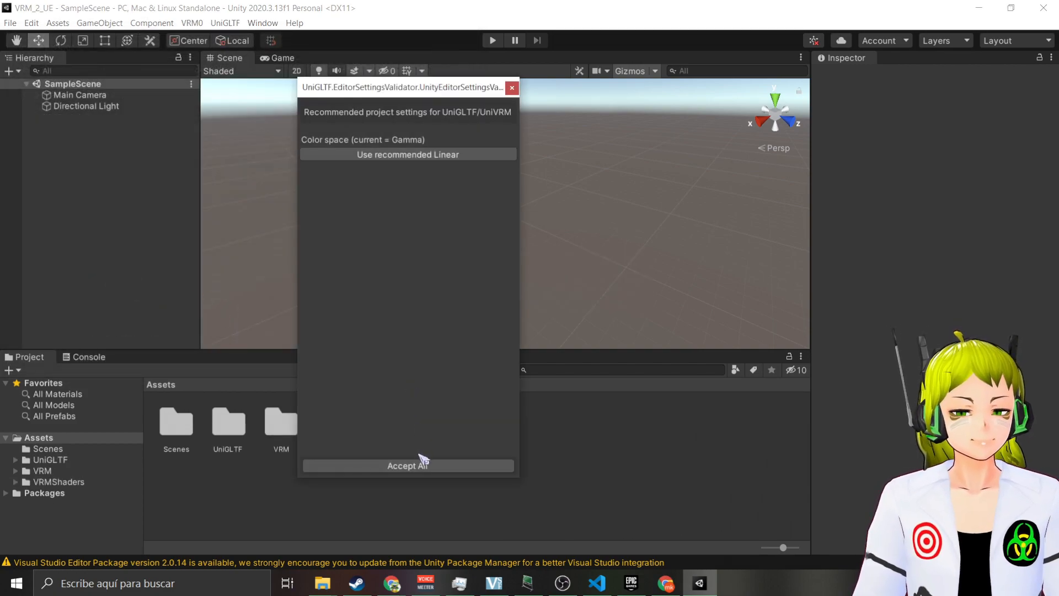
{"action": "left_click", "coordinate": [421, 464]}
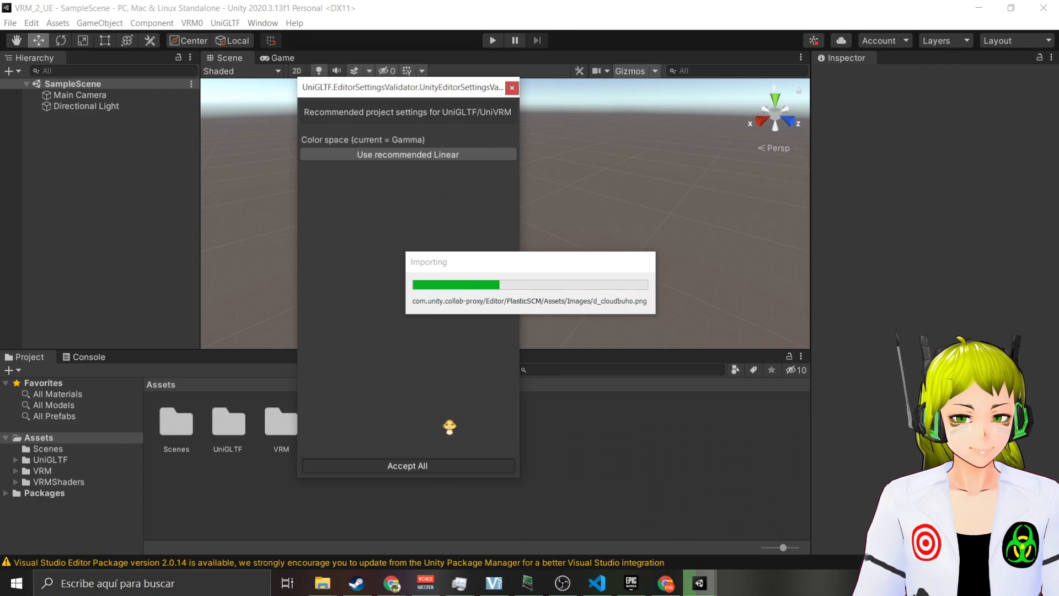
{"action": "left_click", "coordinate": [426, 465]}
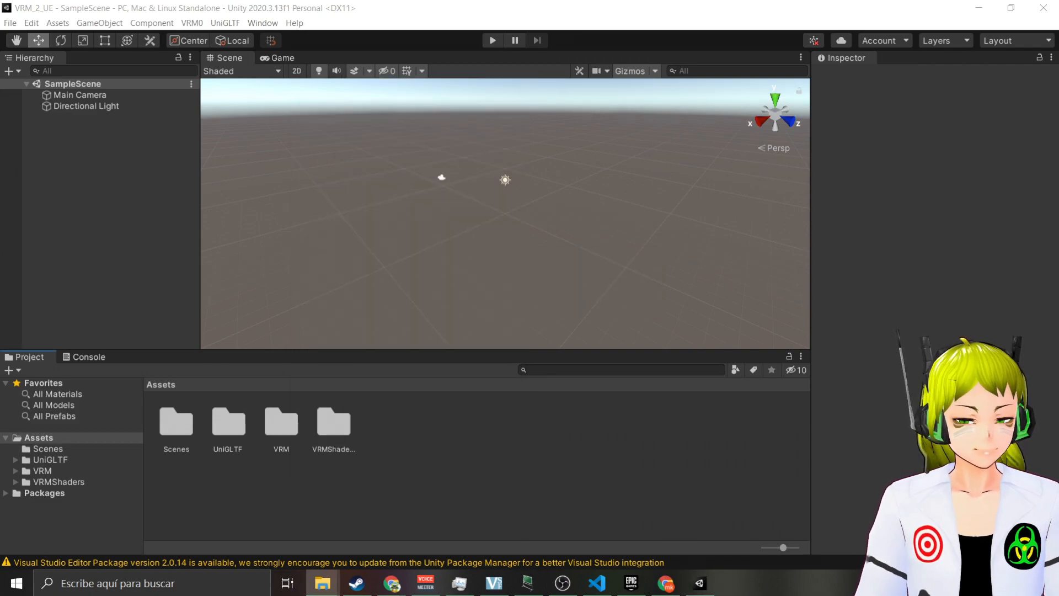
Bring up the dependencies folder and look at the extraction options for the VRMMapExporter-master archive
{"action": "left_click_drag", "start_coordinate": [1058, 139], "coordinate": [512, 120]}
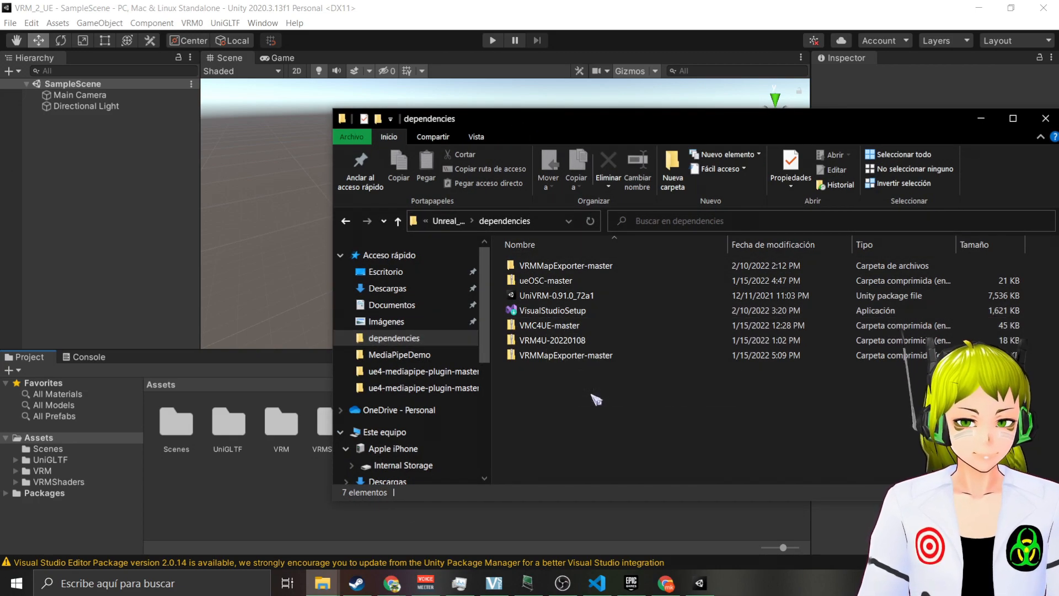
{"action": "left_click", "coordinate": [558, 357]}
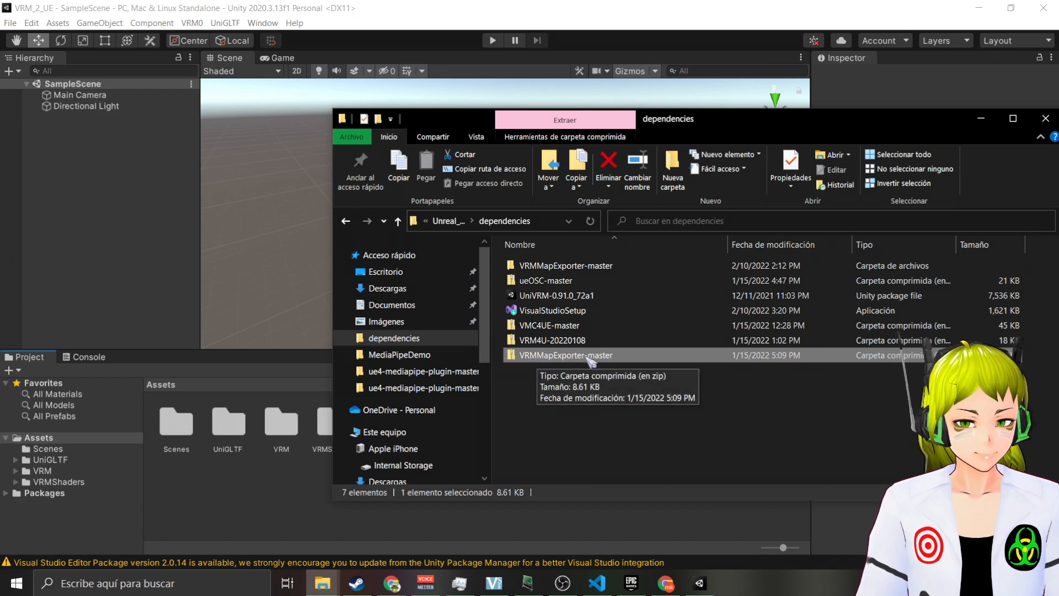
{"action": "right_click", "coordinate": [586, 356]}
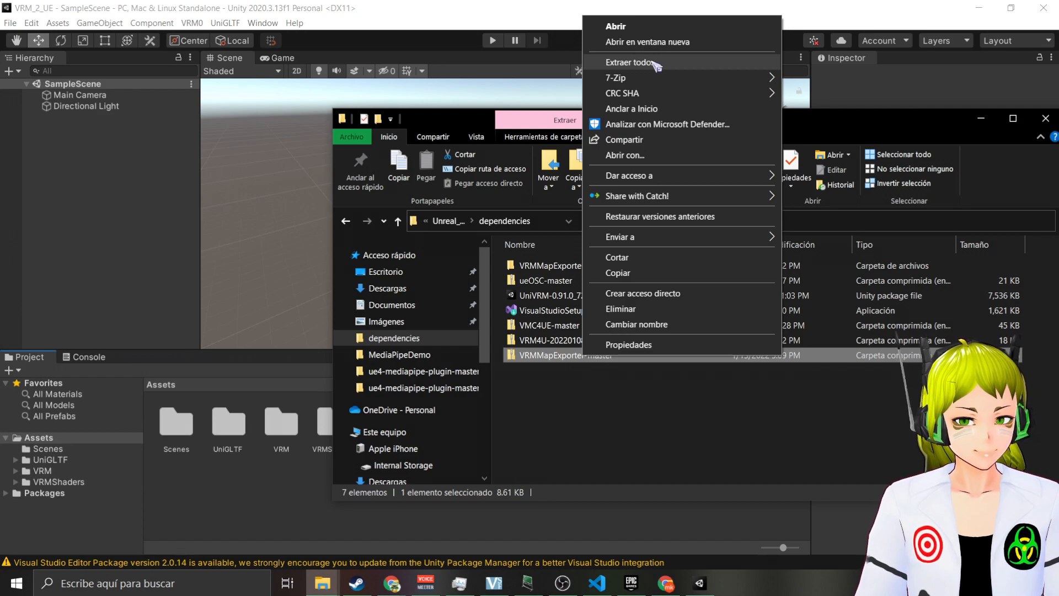
{"action": "left_click", "coordinate": [570, 421]}
Add MiniJSON.cs and VRMMapExporter.cs from the Scripts folder of the extracted VRMMapExporter-master to the Unity project's Assets
{"action": "left_click", "coordinate": [523, 269]}
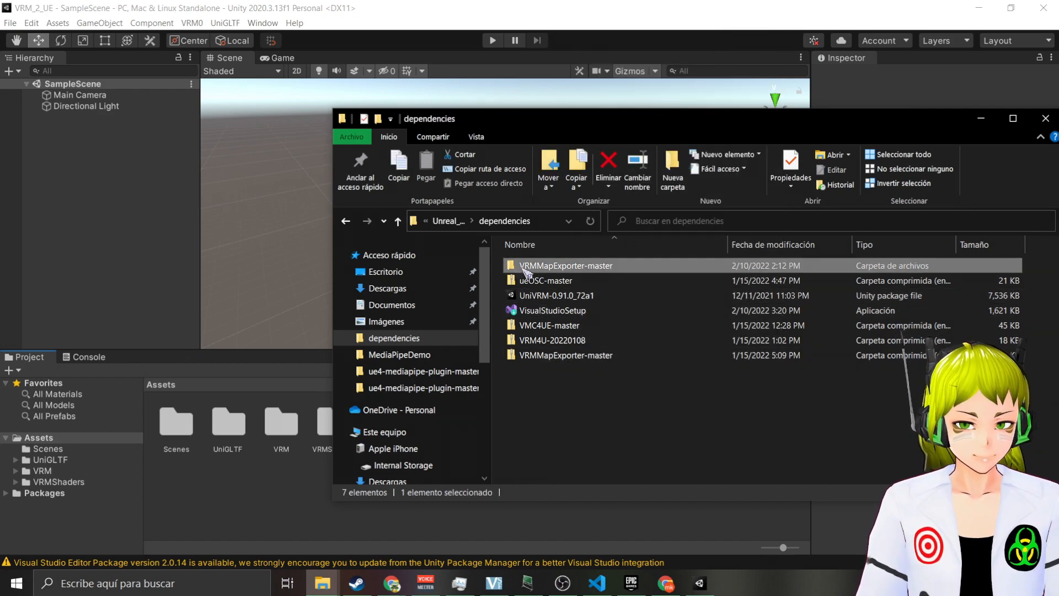
{"action": "double_click", "coordinate": [532, 266]}
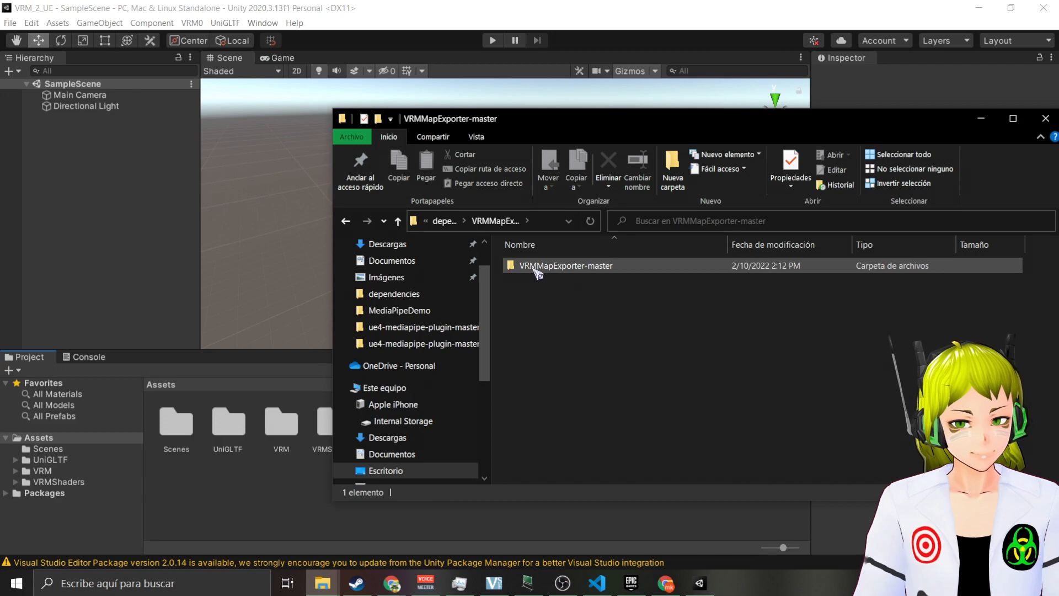
{"action": "double_click", "coordinate": [533, 267]}
{"action": "double_click", "coordinate": [534, 268]}
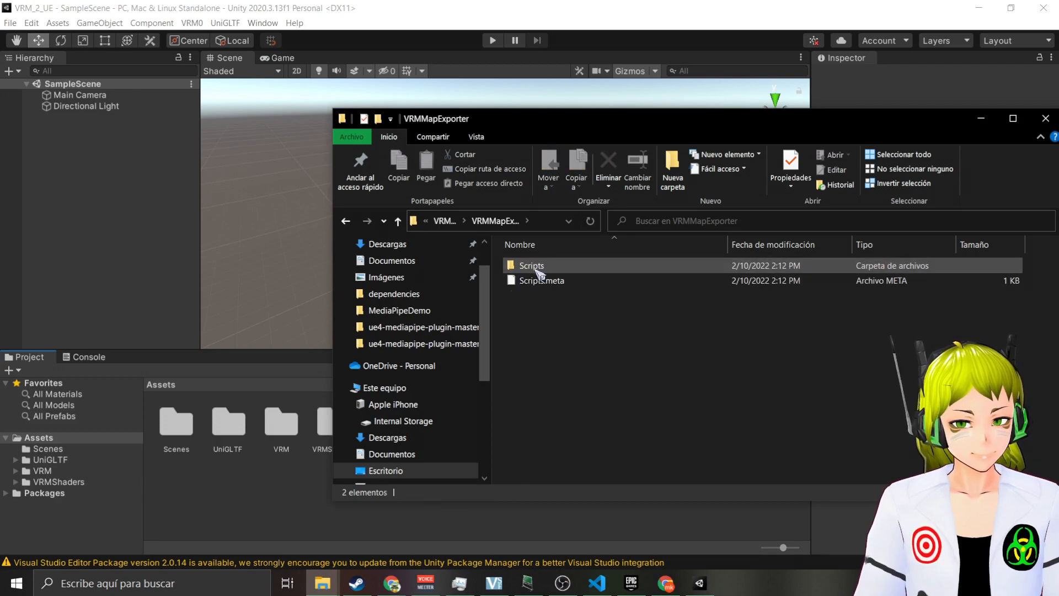
{"action": "double_click", "coordinate": [535, 270]}
{"action": "left_click_drag", "start_coordinate": [533, 128], "coordinate": [638, 60]}
{"action": "left_click_drag", "start_coordinate": [646, 199], "coordinate": [398, 455]}
{"action": "left_click_drag", "start_coordinate": [652, 233], "coordinate": [440, 470]}
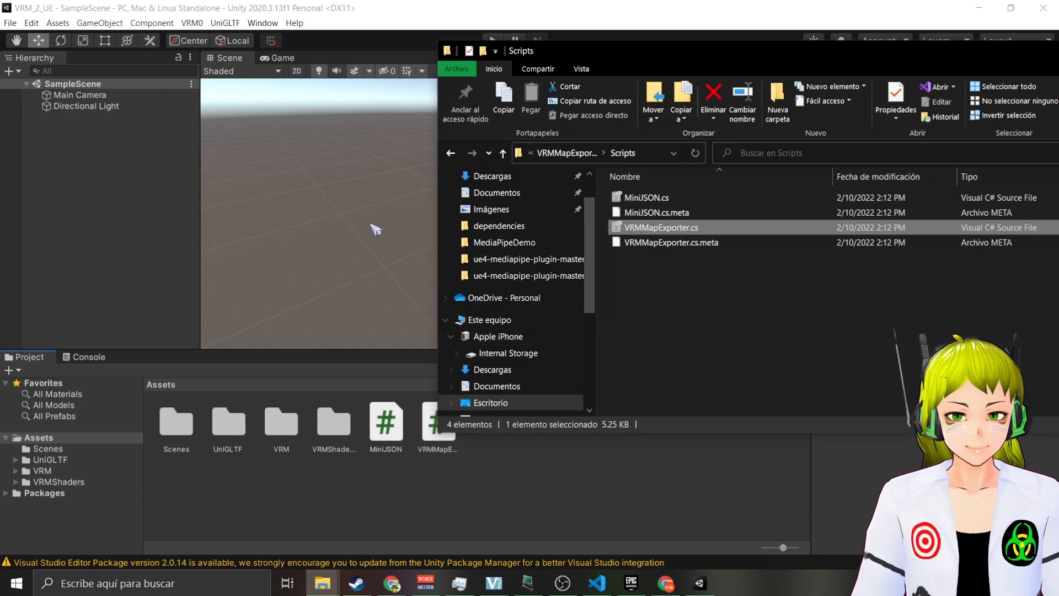
Create a folder named Avatar in the Unity project's Assets and open it
{"action": "left_click", "coordinate": [393, 22]}
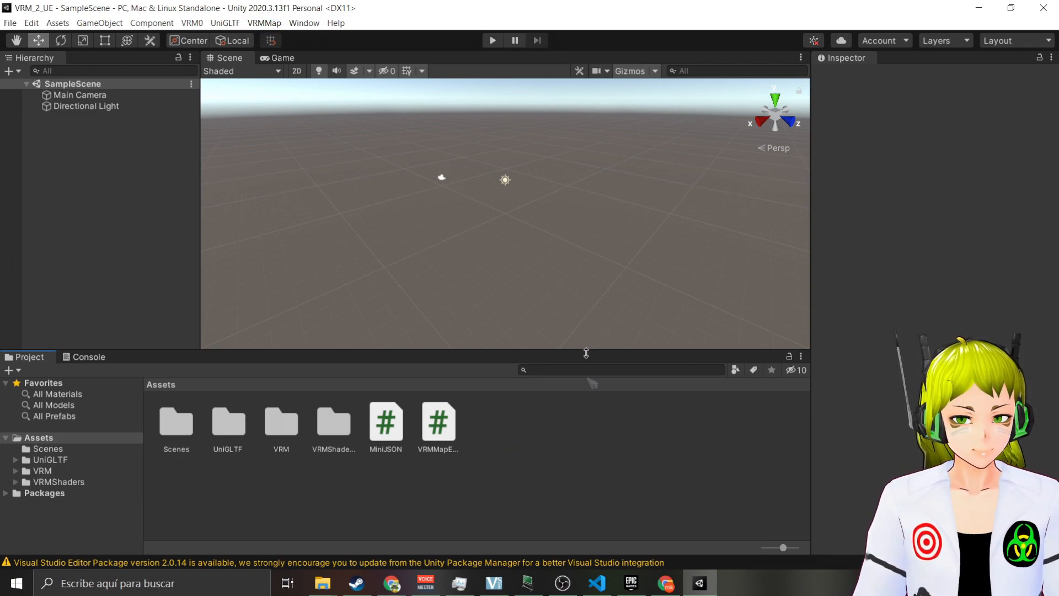
{"action": "right_click", "coordinate": [508, 427]}
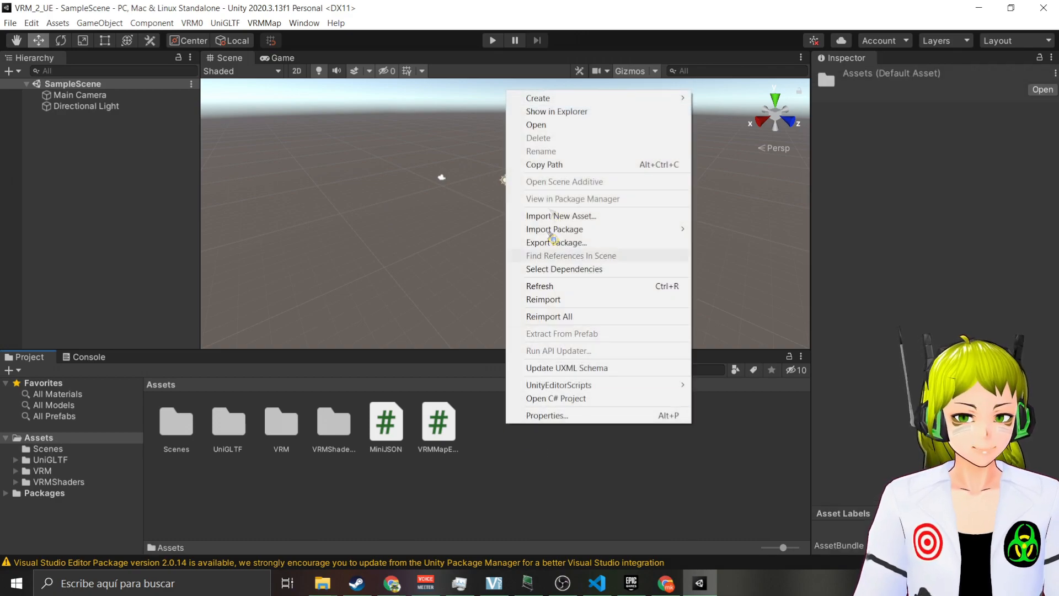
{"action": "mouse_move", "coordinate": [543, 98]}
{"action": "left_click", "coordinate": [723, 112]}
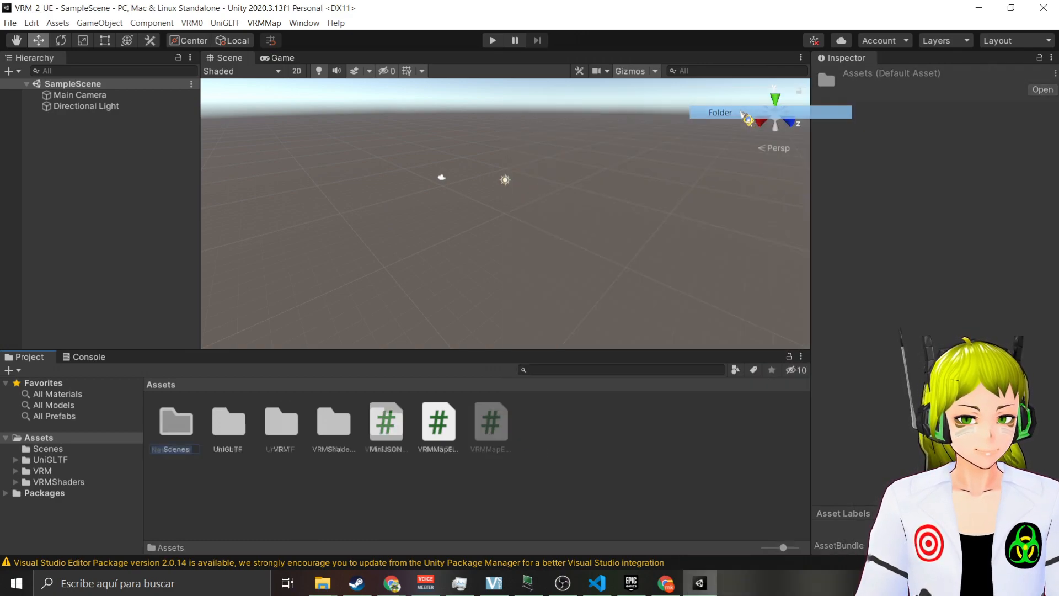
{"action": "key", "text": "BackSpace"}
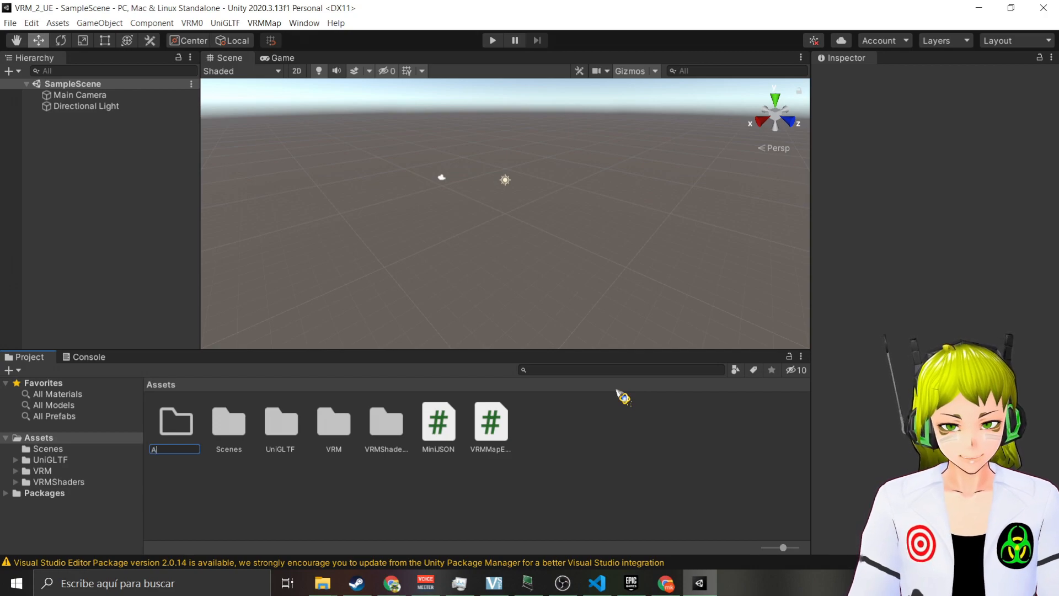
{"action": "type", "text": "Avatar"}
{"action": "key", "text": "Return"}
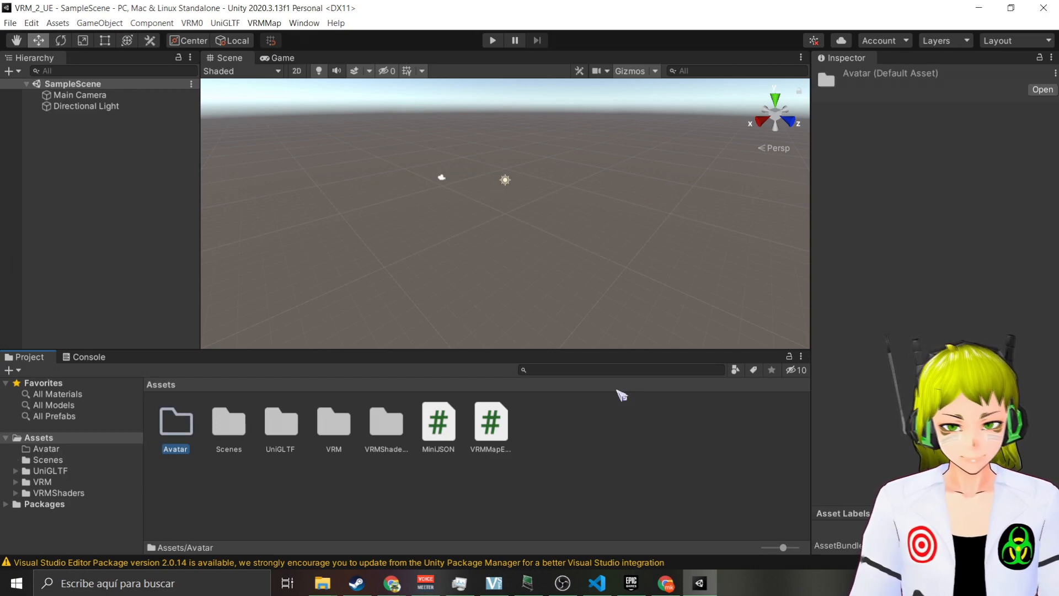
{"action": "double_click", "coordinate": [173, 420]}
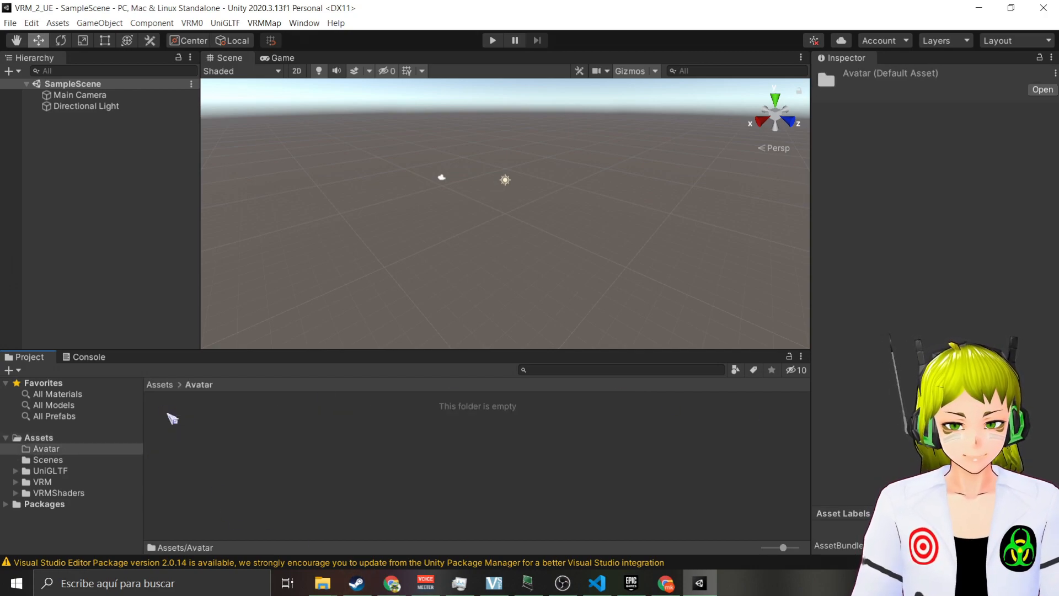
{"action": "left_click", "coordinate": [309, 485]}
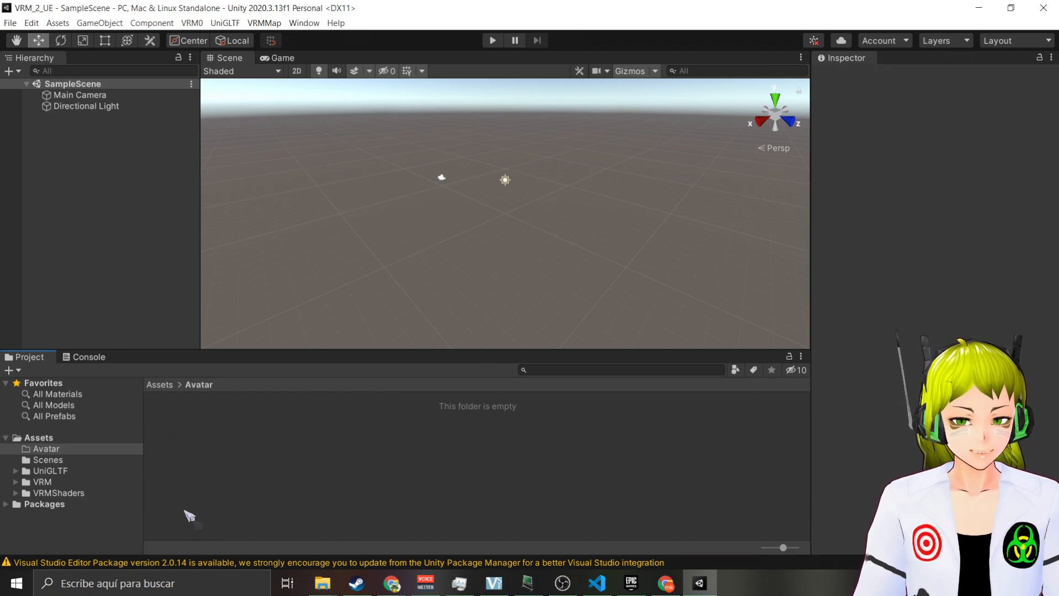
Import the tutorial_2 VRM file from the vroid avatars folder into the project's Avatar folder
{"action": "mouse_move", "coordinate": [324, 582]}
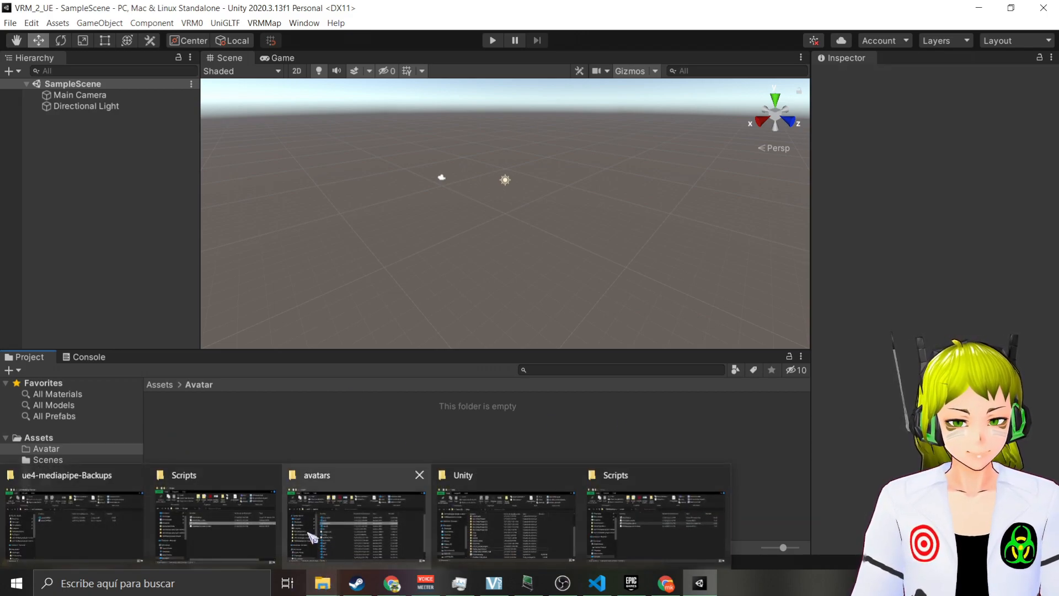
{"action": "left_click", "coordinate": [356, 515]}
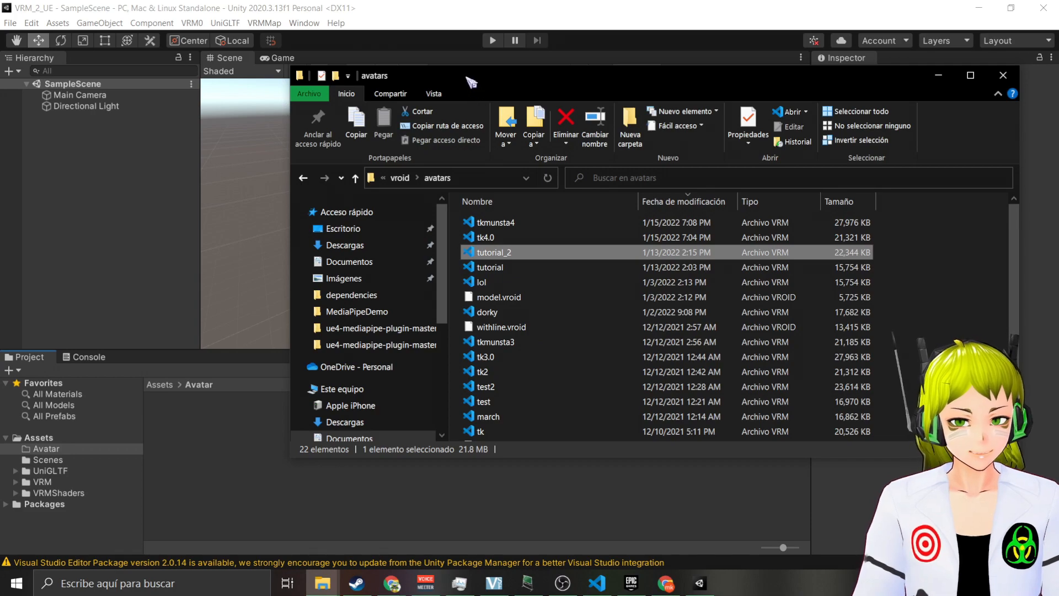
{"action": "left_click_drag", "start_coordinate": [470, 83], "coordinate": [475, 83]}
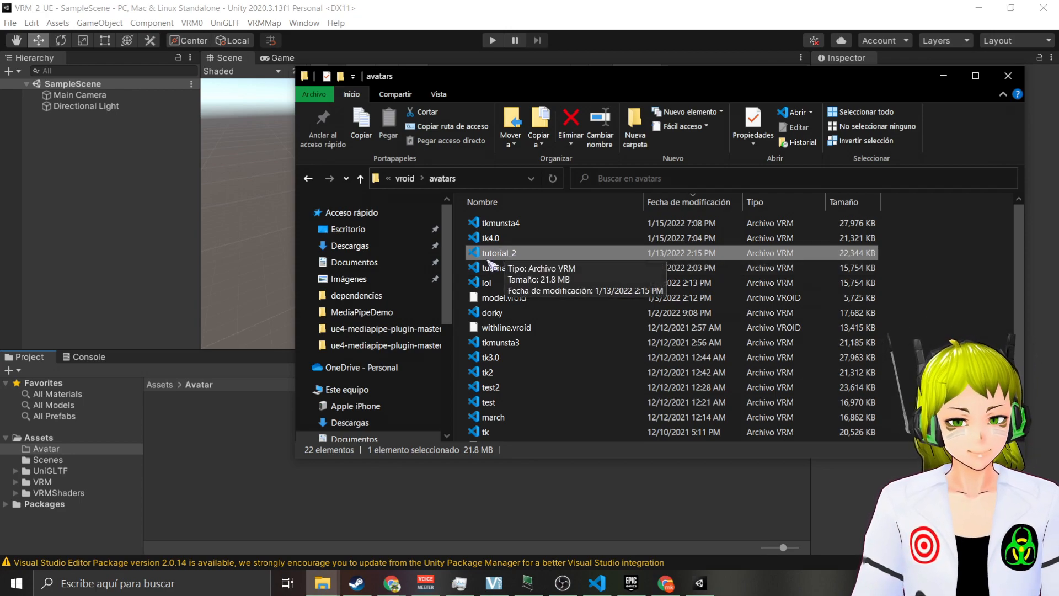
{"action": "left_click_drag", "start_coordinate": [519, 255], "coordinate": [219, 455]}
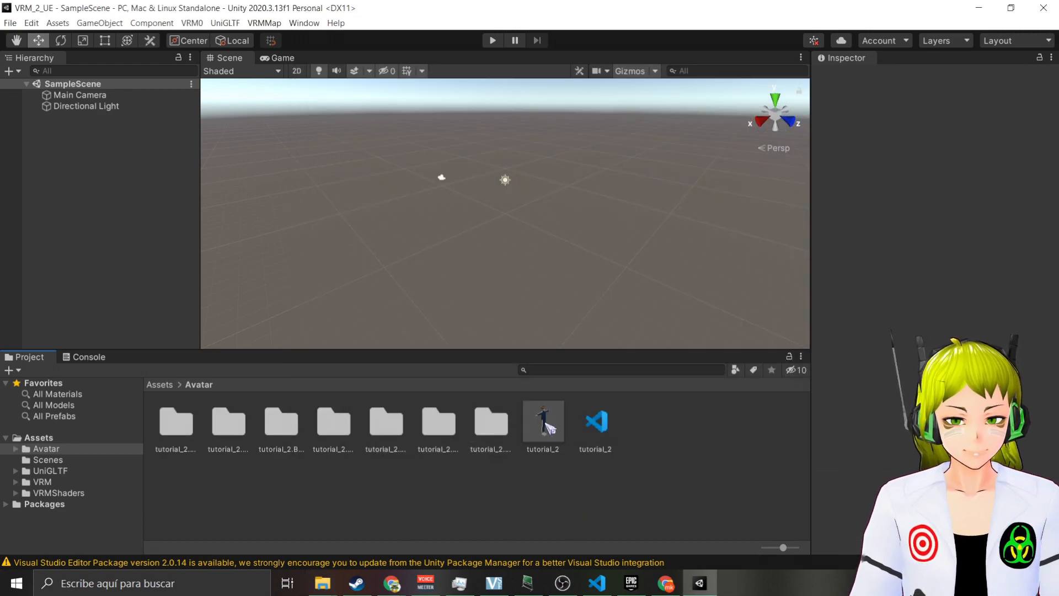
Export the VRM map of the tutorial_2 prefab with VRMMap Export
{"action": "left_click", "coordinate": [546, 425]}
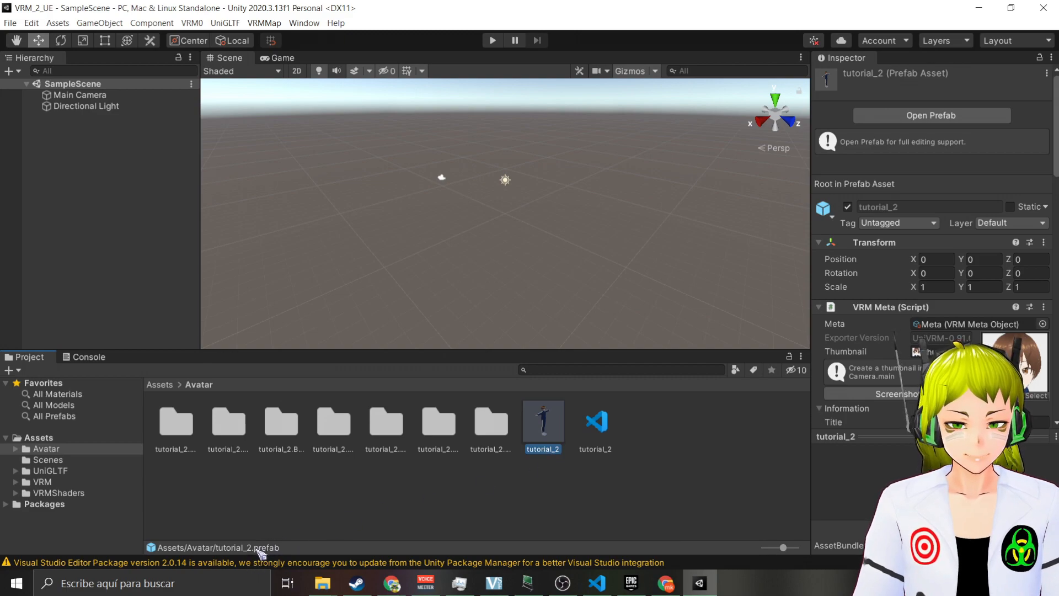
{"action": "left_click", "coordinate": [264, 23]}
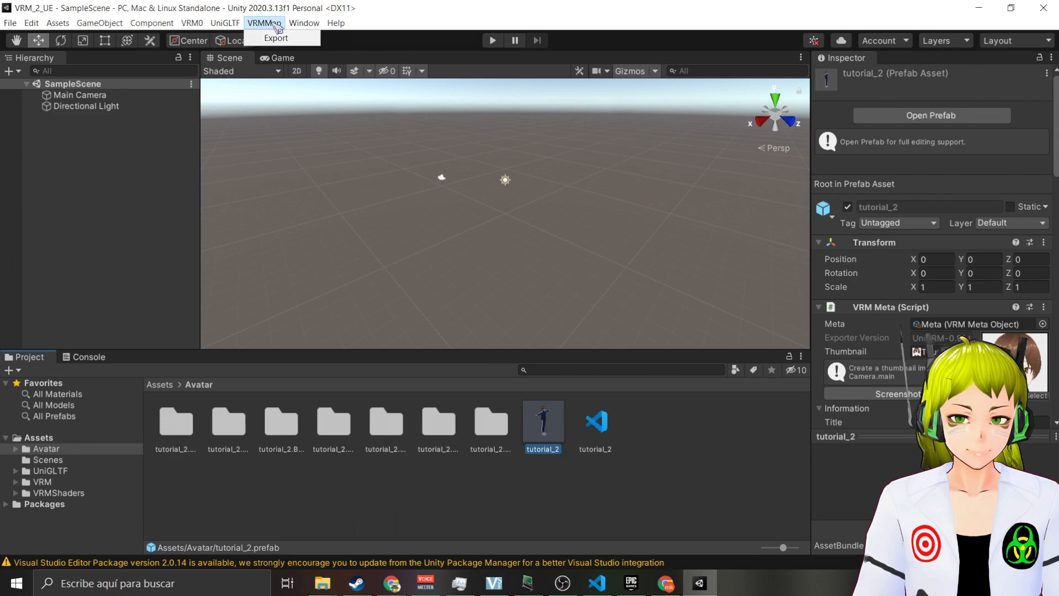
{"action": "left_click", "coordinate": [280, 38]}
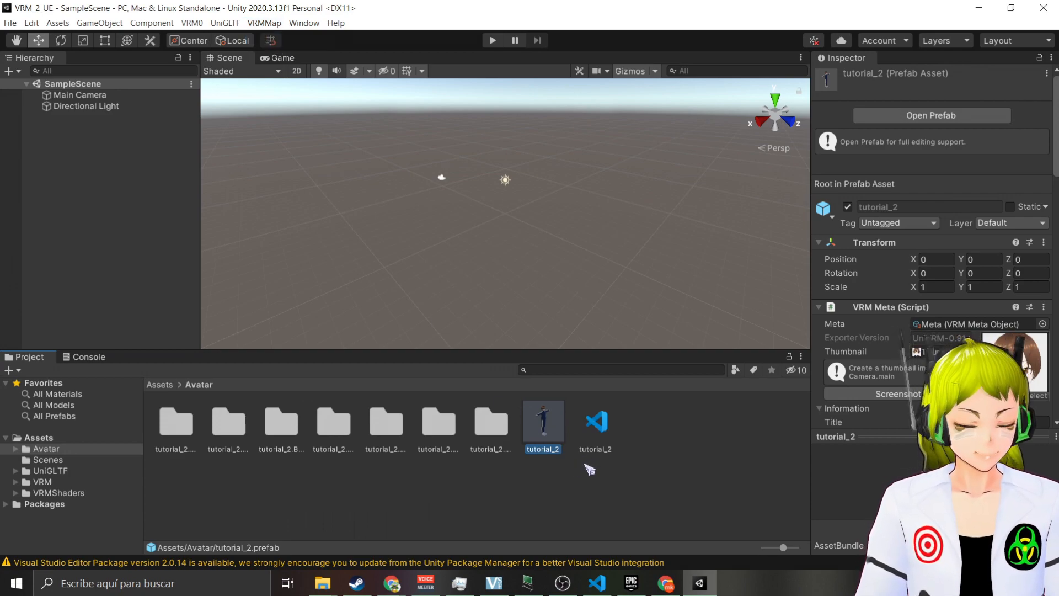
{"action": "left_click", "coordinate": [264, 23]}
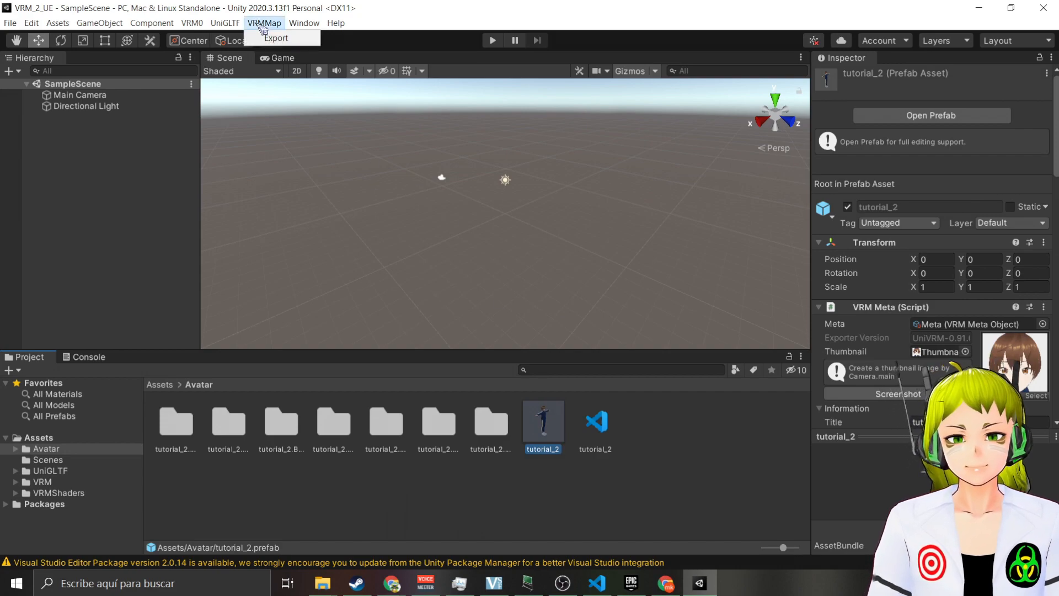
{"action": "left_click", "coordinate": [276, 24]}
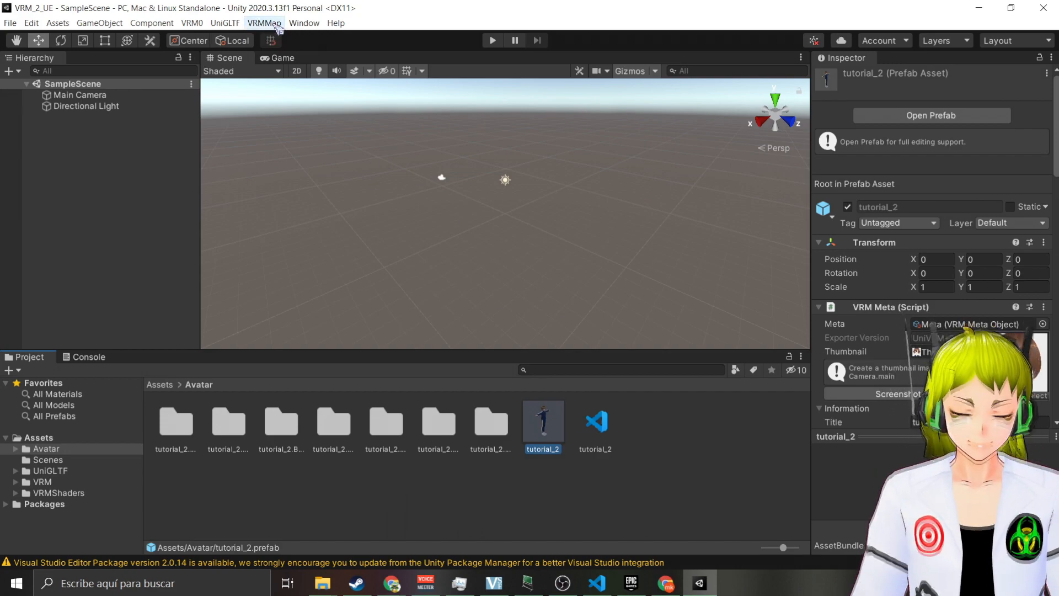
{"action": "left_click", "coordinate": [278, 27]}
{"action": "left_click", "coordinate": [280, 38]}
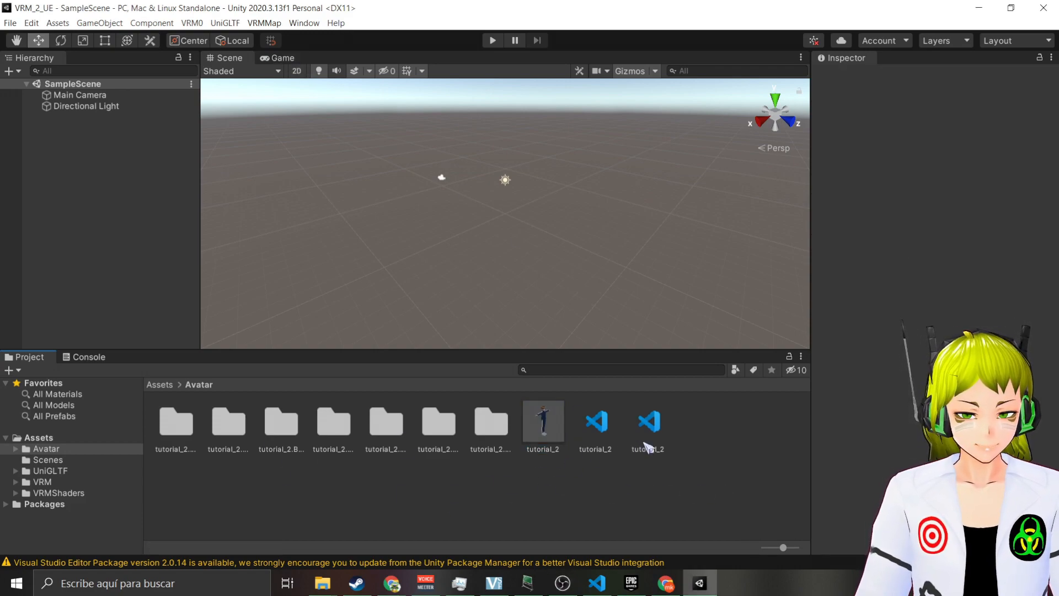
Copy the exported tutorial_2 VRMMAP file from Unity's Avatar folder into the dependencies folder
{"action": "left_click", "coordinate": [323, 583]}
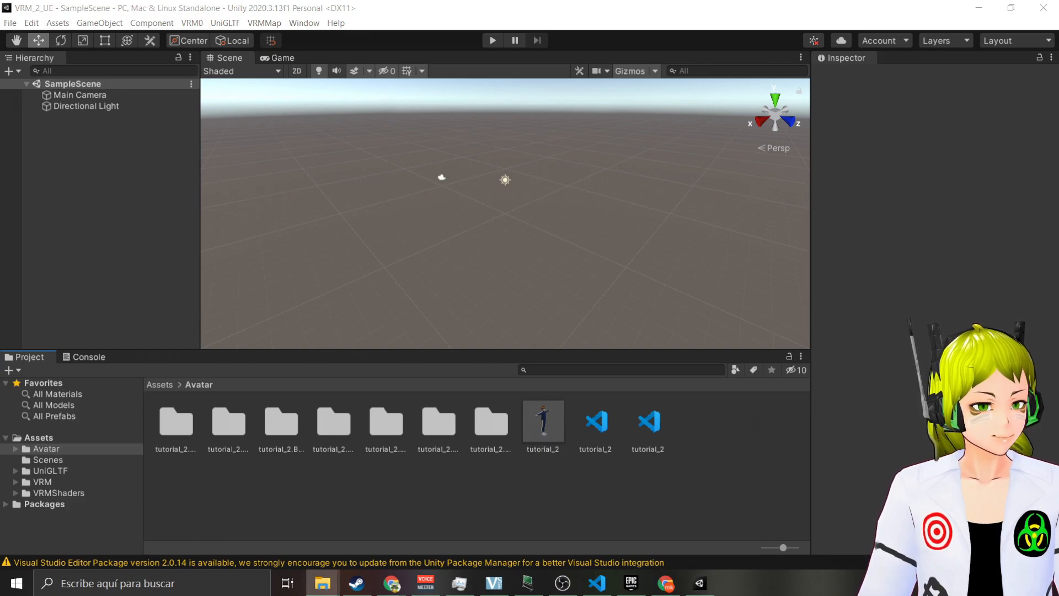
{"action": "left_click_drag", "start_coordinate": [769, 116], "coordinate": [622, 15]}
{"action": "left_click", "coordinate": [658, 422]}
{"action": "left_click_drag", "start_coordinate": [658, 422], "coordinate": [773, 307]}
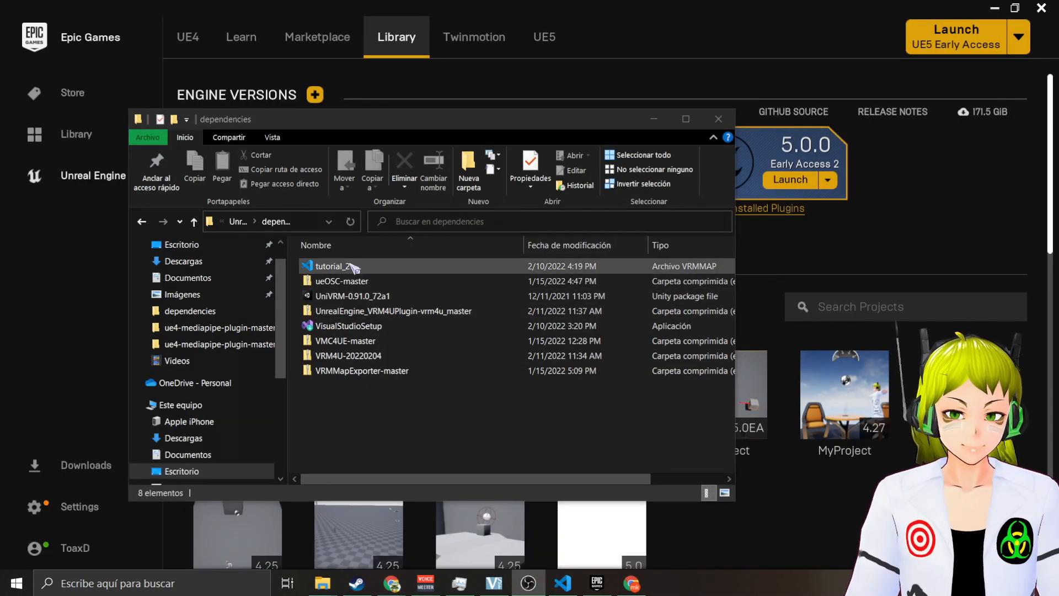
Move the dependencies window aside and launch UE5 Early Access from the Epic Games Launcher
{"action": "left_click", "coordinate": [694, 270]}
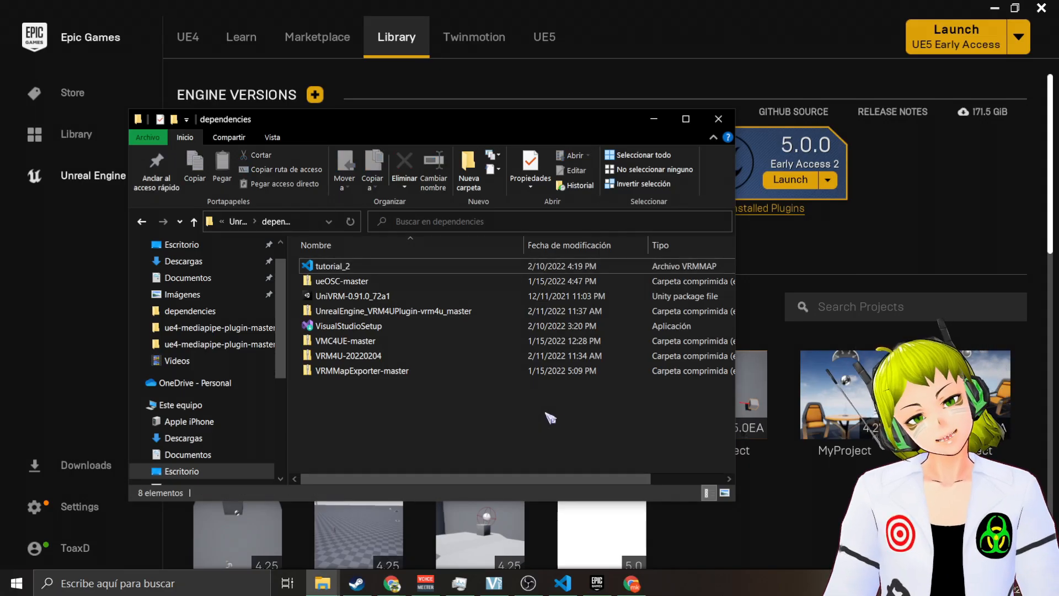
{"action": "left_click_drag", "start_coordinate": [559, 121], "coordinate": [423, 223]}
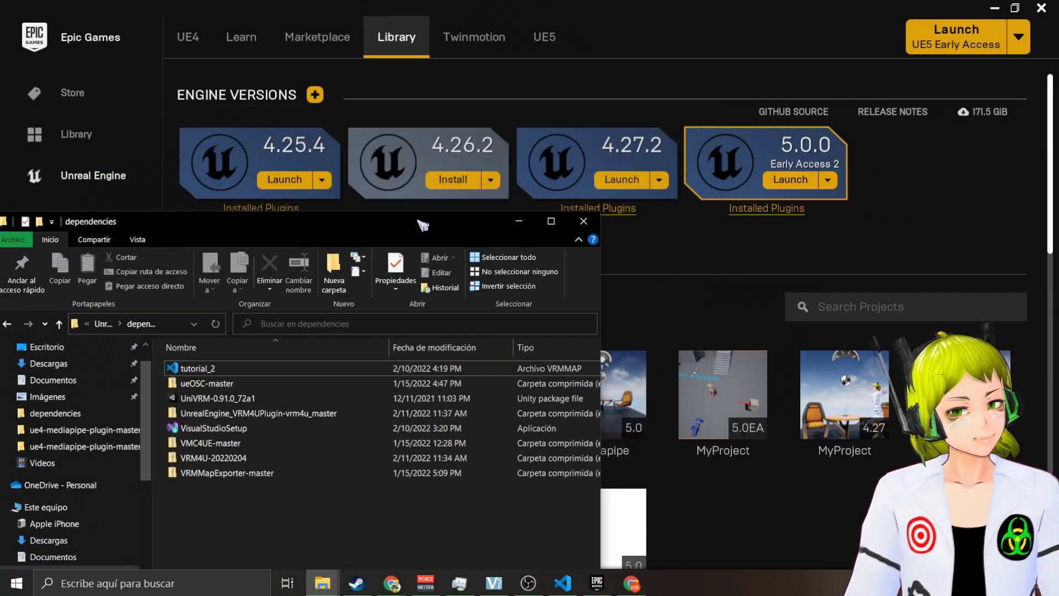
{"action": "left_click", "coordinate": [687, 59]}
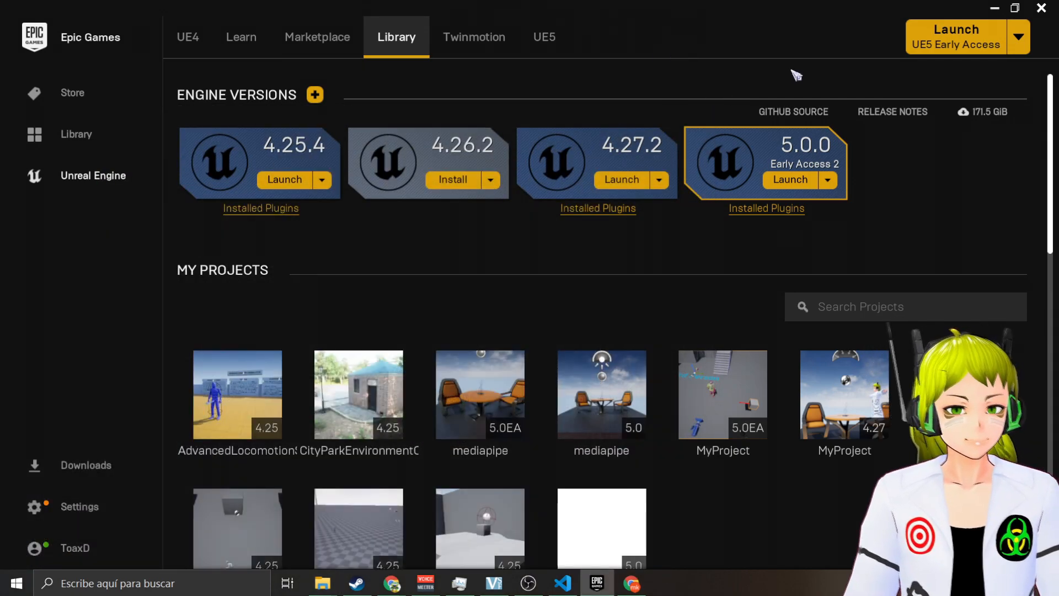
{"action": "left_click", "coordinate": [984, 40]}
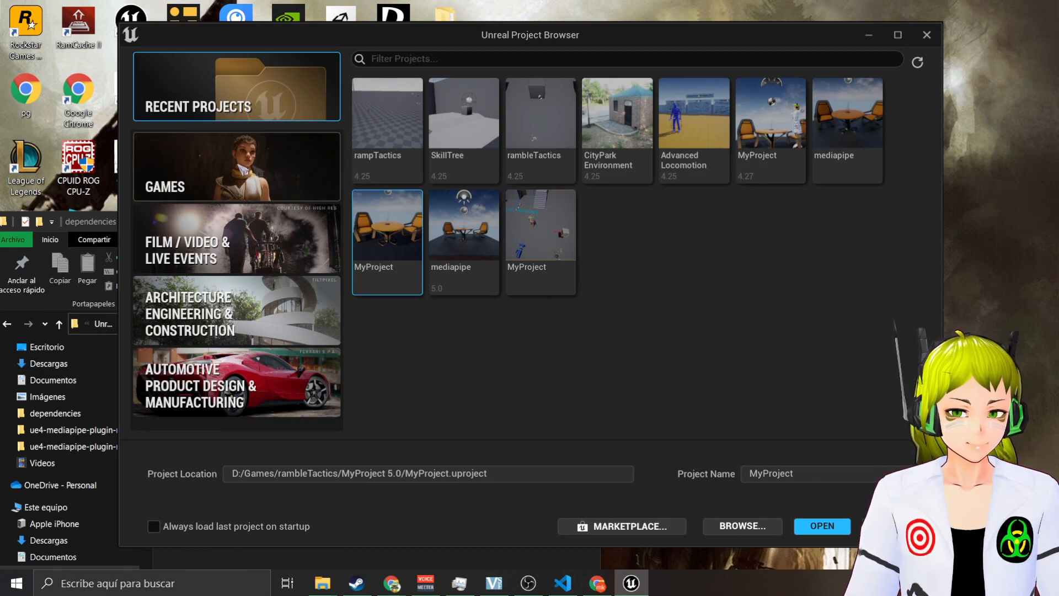
Create a Blank C++ game project named UE_VTube_tutorial in D:\Games\rambleTactics, with desktop target, maximum quality and starter content
{"action": "left_click", "coordinate": [256, 166]}
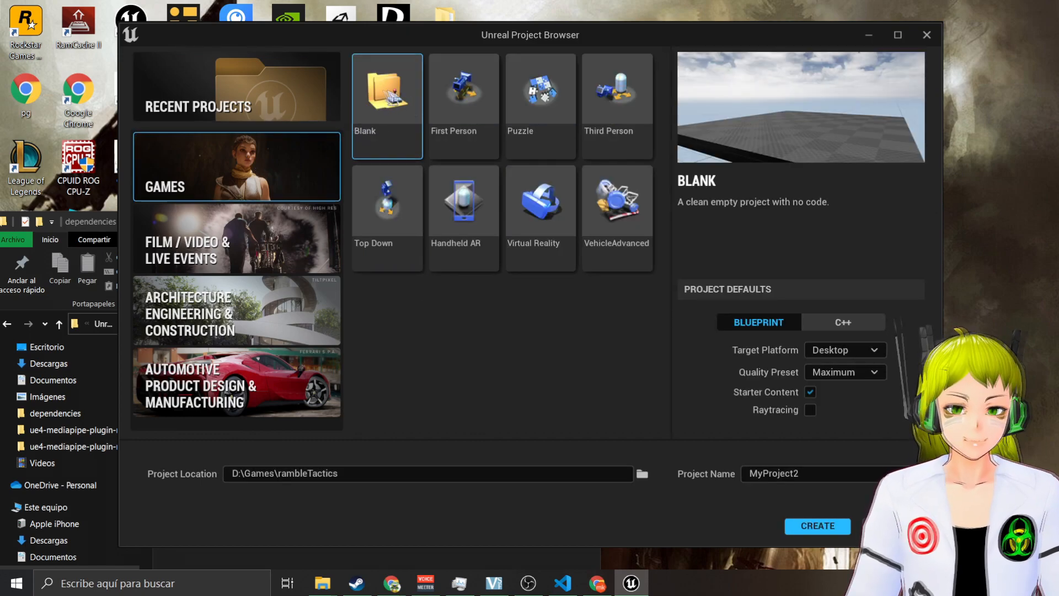
{"action": "left_click", "coordinate": [840, 323]}
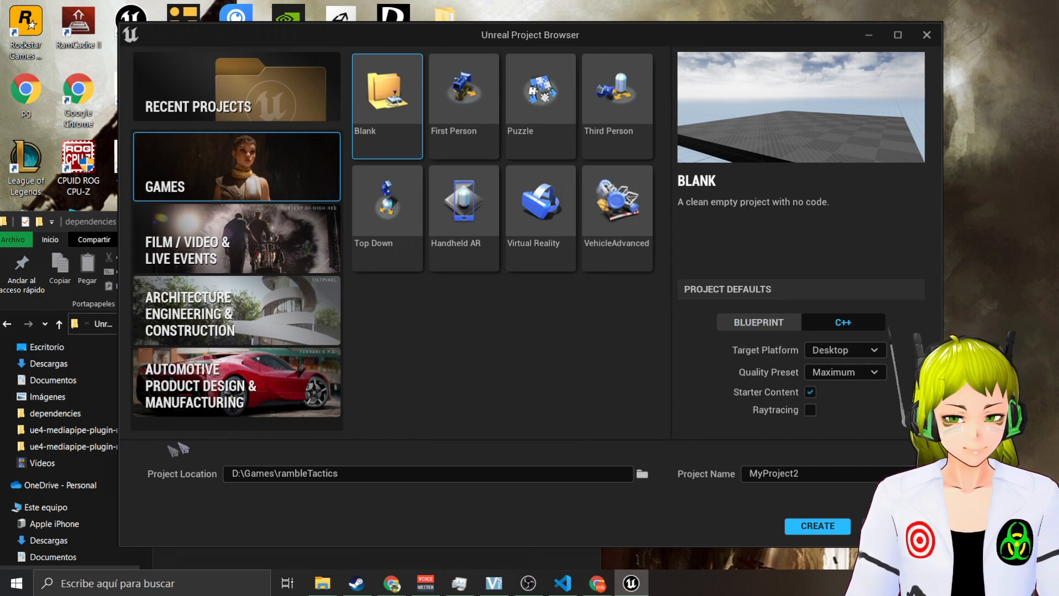
{"action": "left_click_drag", "start_coordinate": [343, 477], "coordinate": [210, 478]}
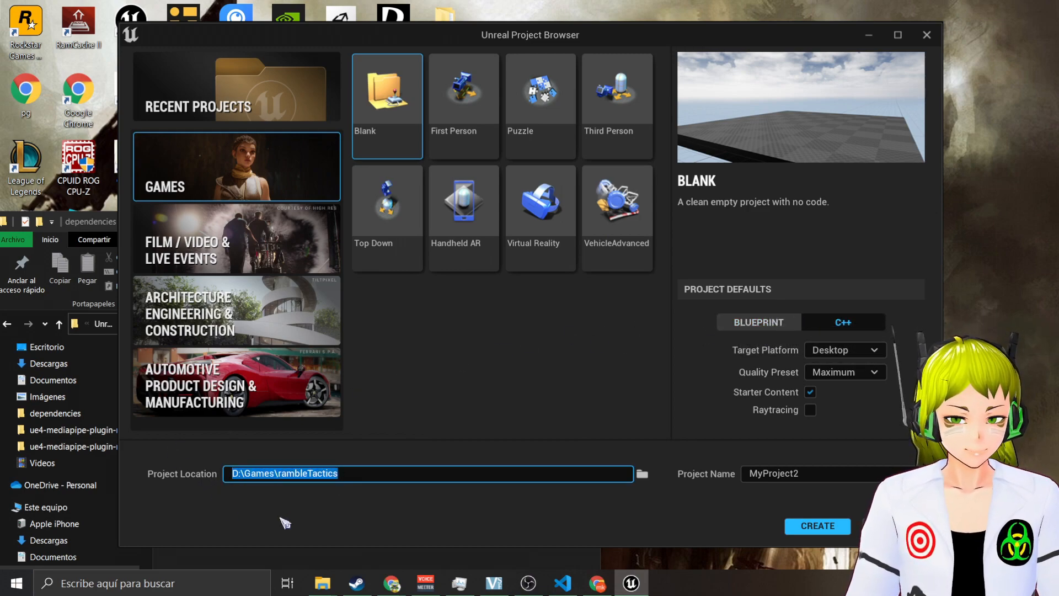
{"action": "left_click", "coordinate": [350, 508]}
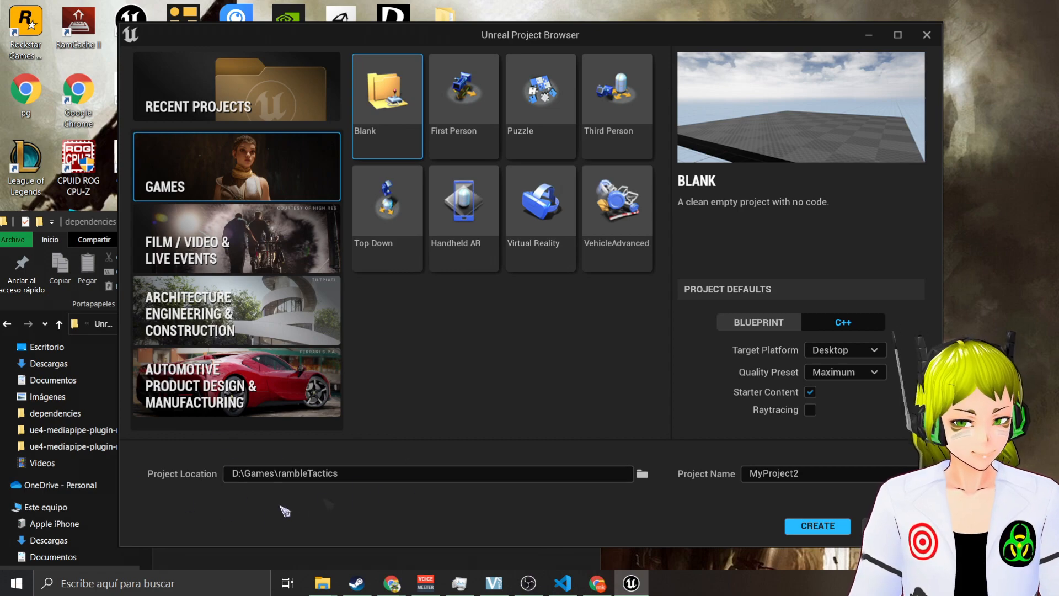
{"action": "left_click_drag", "start_coordinate": [797, 470], "coordinate": [606, 479]}
{"action": "key", "text": "BackSpace"}
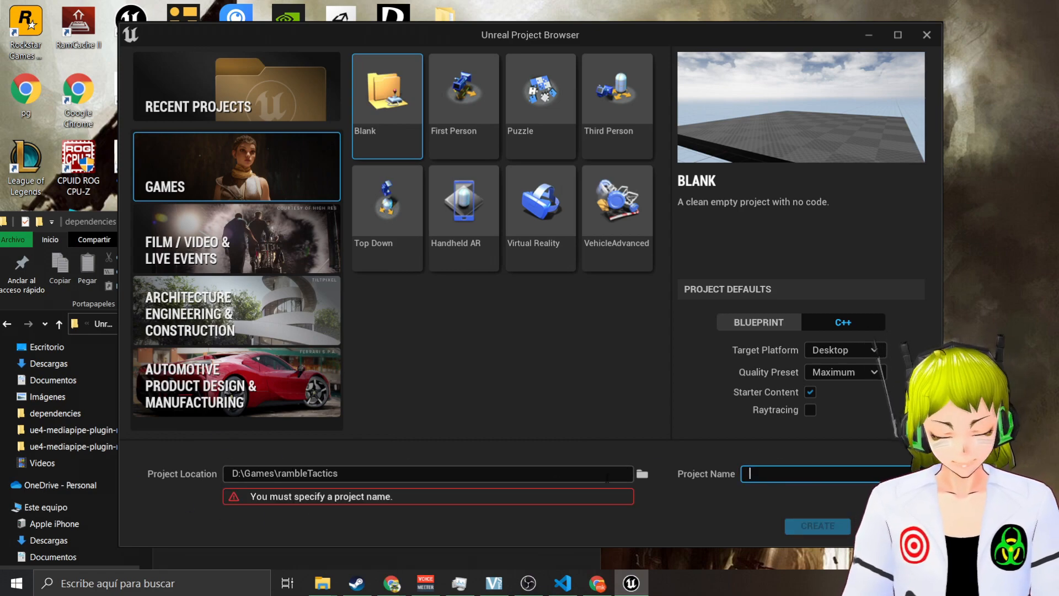
{"action": "type", "text": "UE_VTube_tu"}
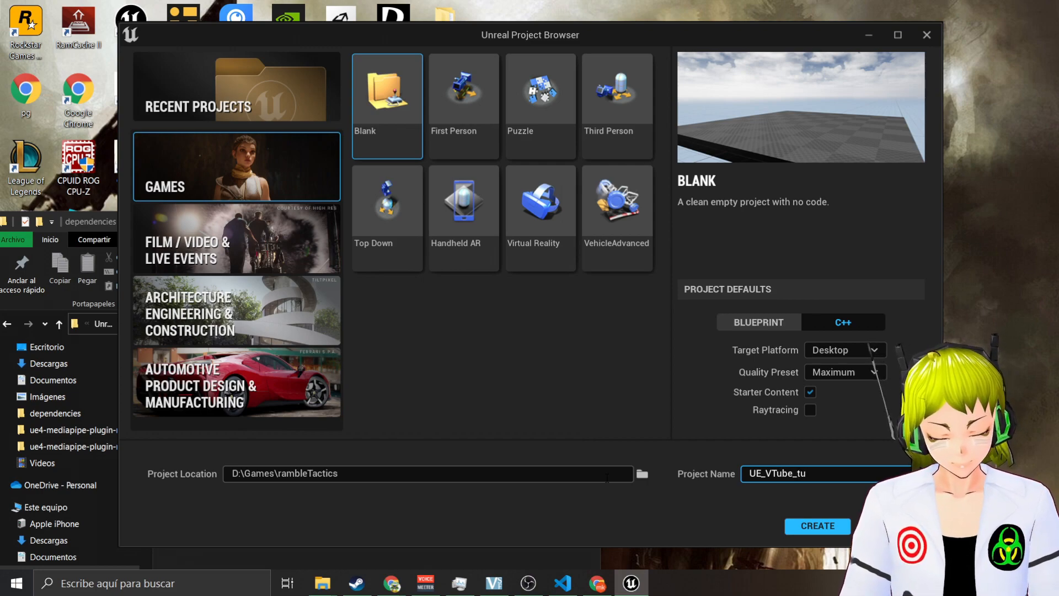
{"action": "type", "text": "rial"}
{"action": "left_click", "coordinate": [805, 525]}
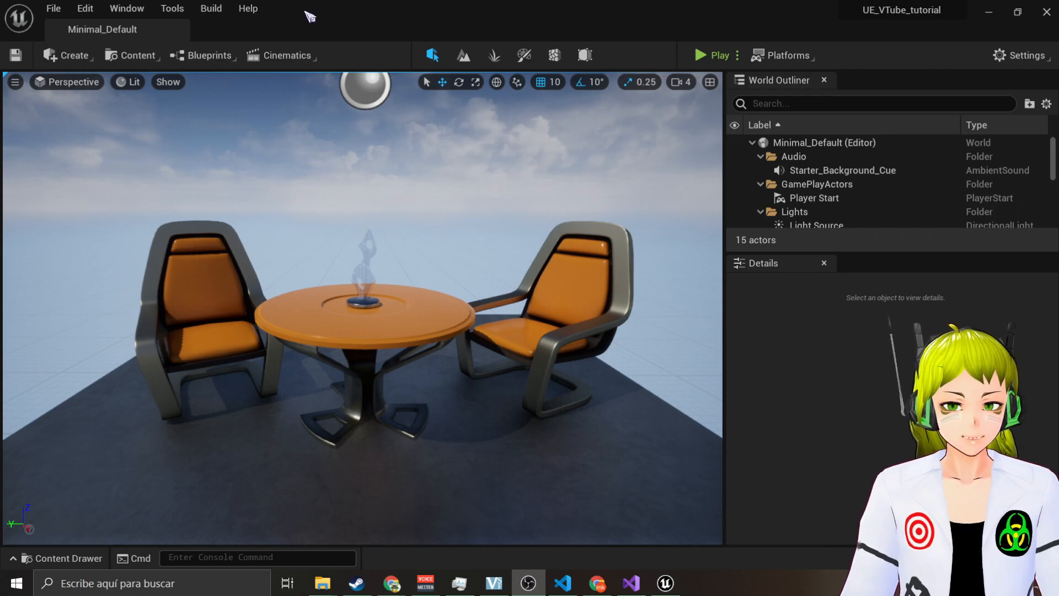
Close the Unreal editor and the Visual Studio solution of the UE_VTube_tutorial project
{"action": "left_click_drag", "start_coordinate": [309, 16], "coordinate": [374, 98]}
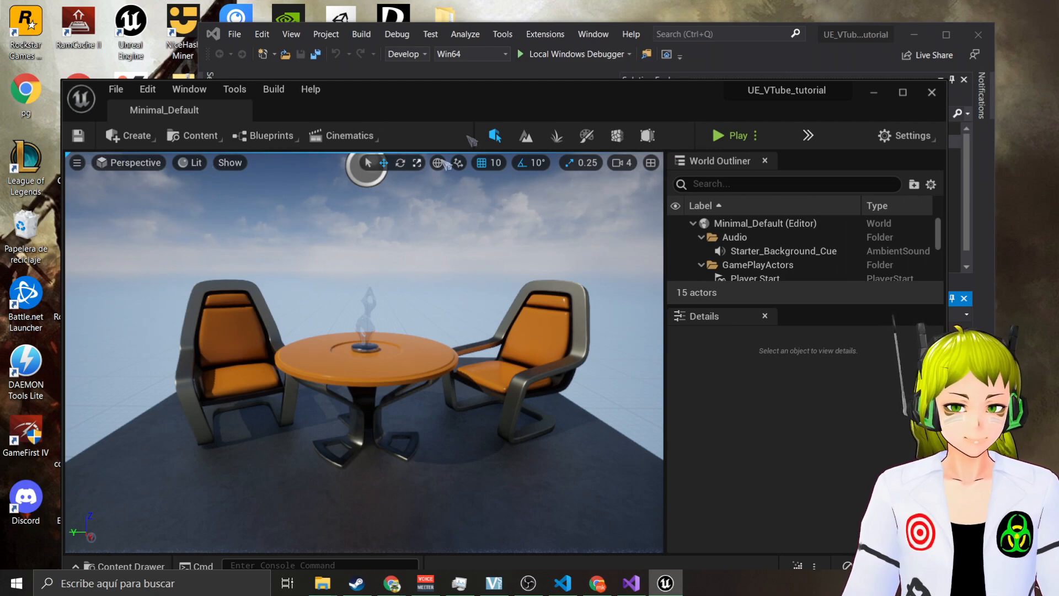
{"action": "left_click", "coordinate": [806, 56]}
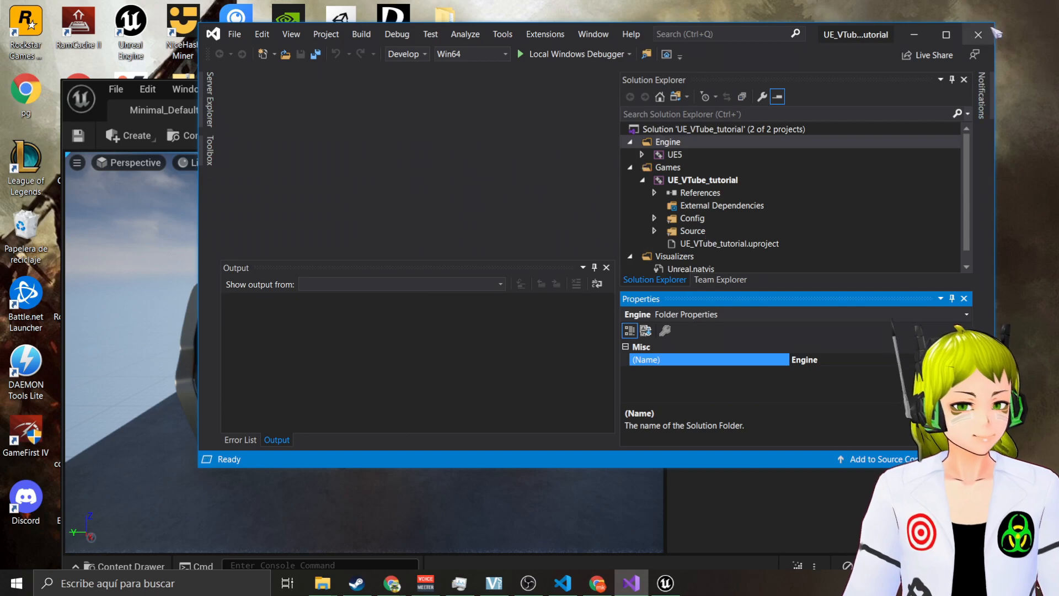
{"action": "left_click", "coordinate": [145, 117]}
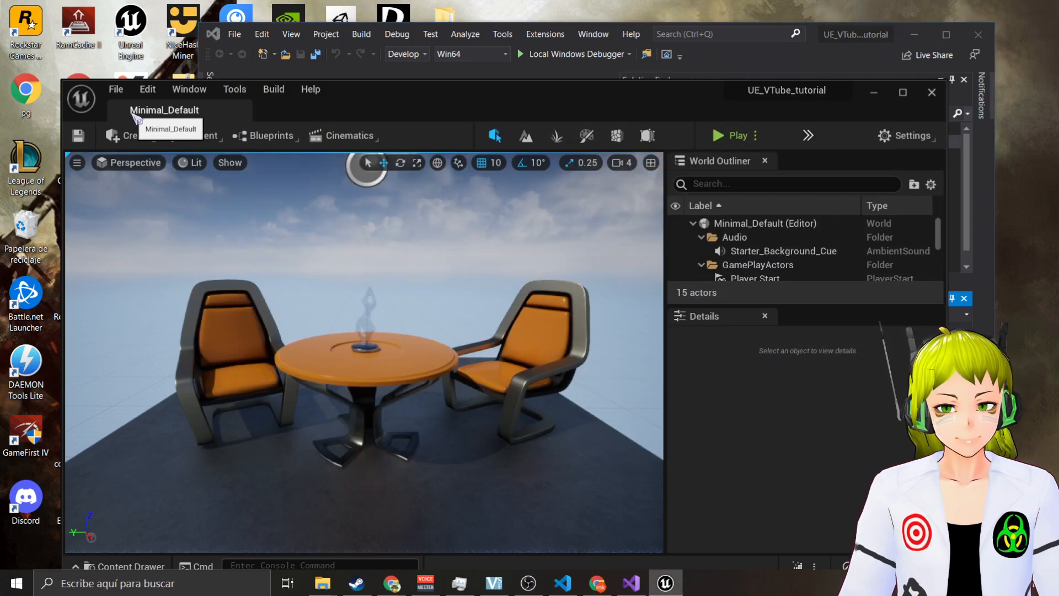
{"action": "left_click", "coordinate": [932, 92]}
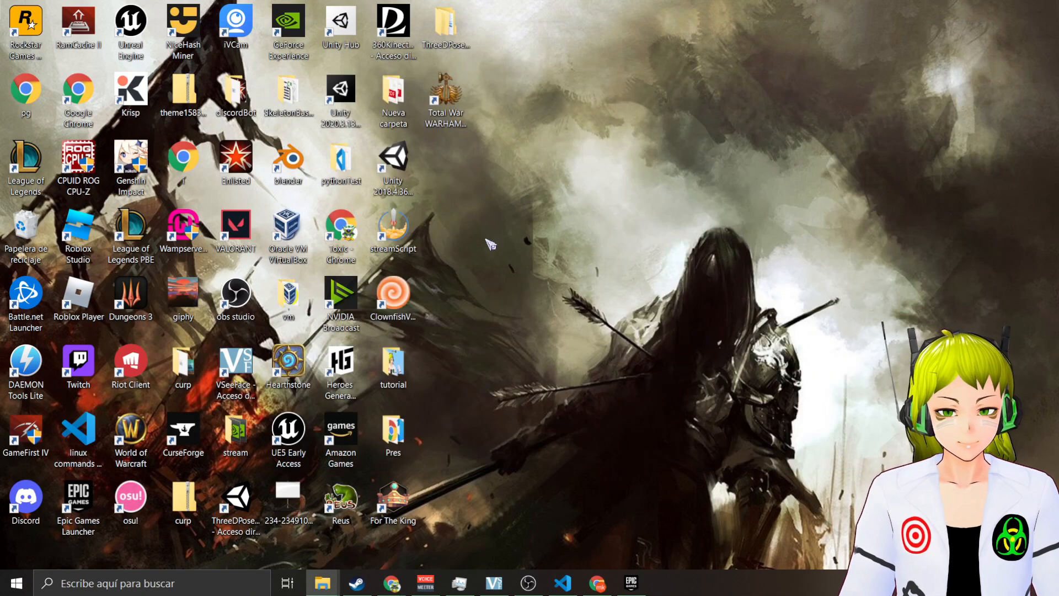
Open the UE_VTube_tutorial project folder in rambleTactics and bring up the dependencies folder window alongside it
{"action": "left_click_drag", "start_coordinate": [1058, 143], "coordinate": [357, 82]}
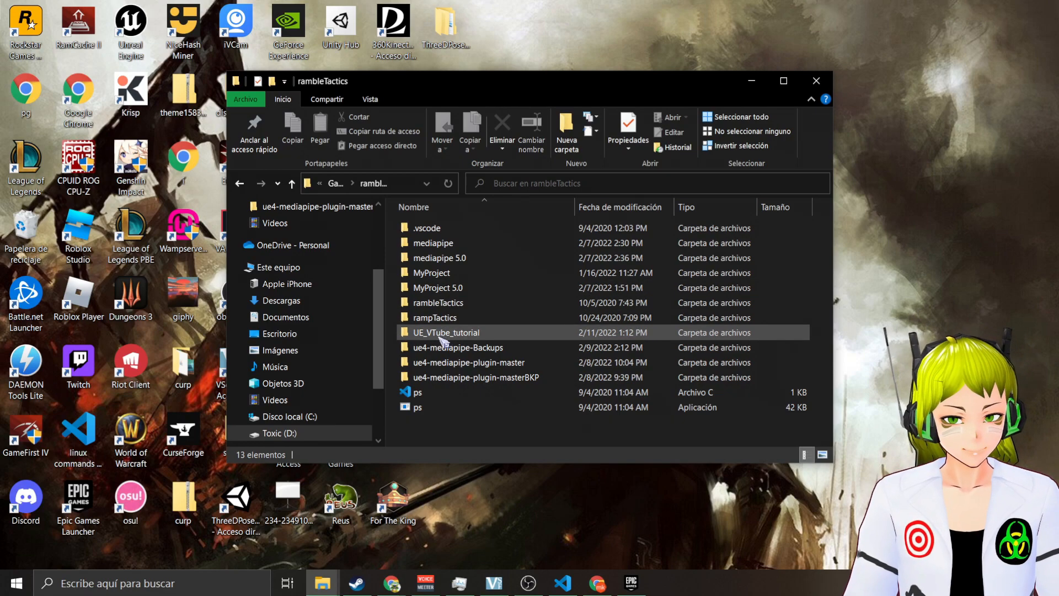
{"action": "double_click", "coordinate": [469, 333]}
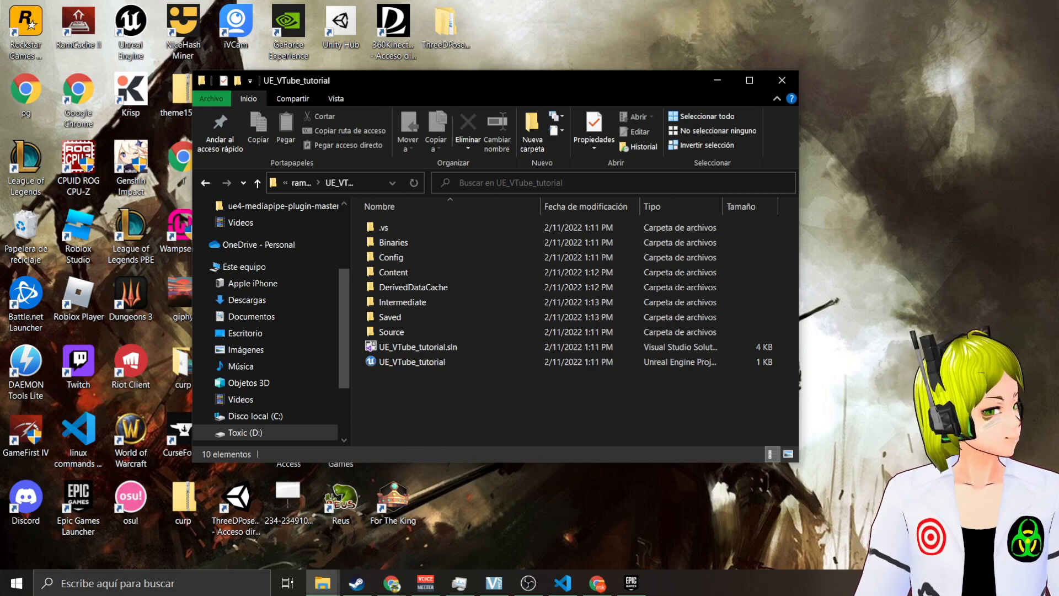
{"action": "left_click_drag", "start_coordinate": [551, 100], "coordinate": [298, 95]}
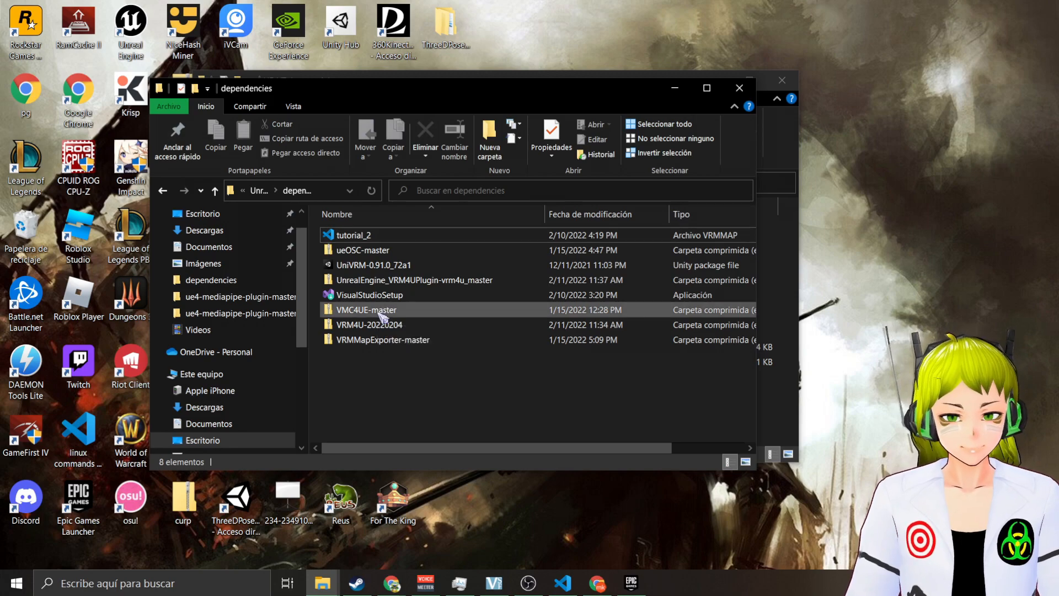
Extract the UnrealEngine_VRM4UPlugin-vrm4u_master archive into its own folder inside dependencies
{"action": "right_click", "coordinate": [373, 324]}
{"action": "left_click", "coordinate": [357, 326]}
{"action": "right_click", "coordinate": [352, 325]}
{"action": "left_click", "coordinate": [337, 281]}
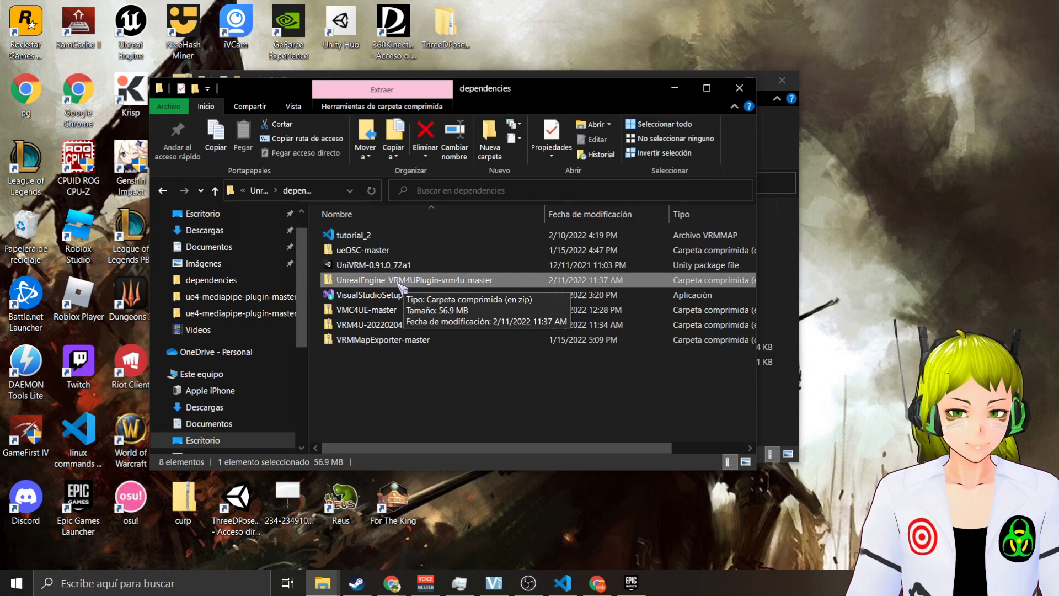
{"action": "right_click", "coordinate": [431, 283]}
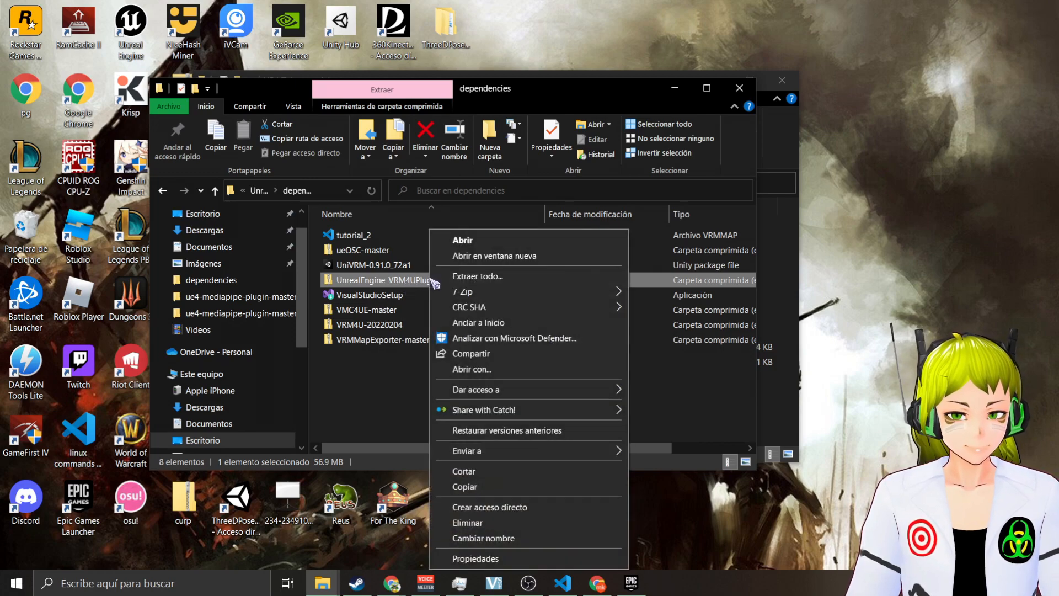
{"action": "left_click", "coordinate": [463, 276]}
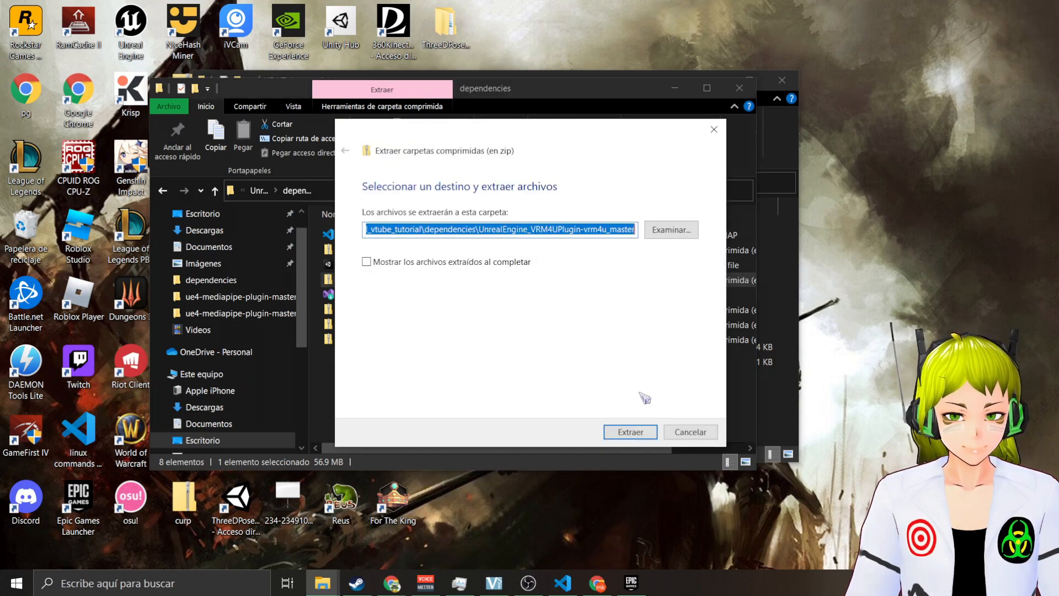
{"action": "left_click", "coordinate": [644, 432]}
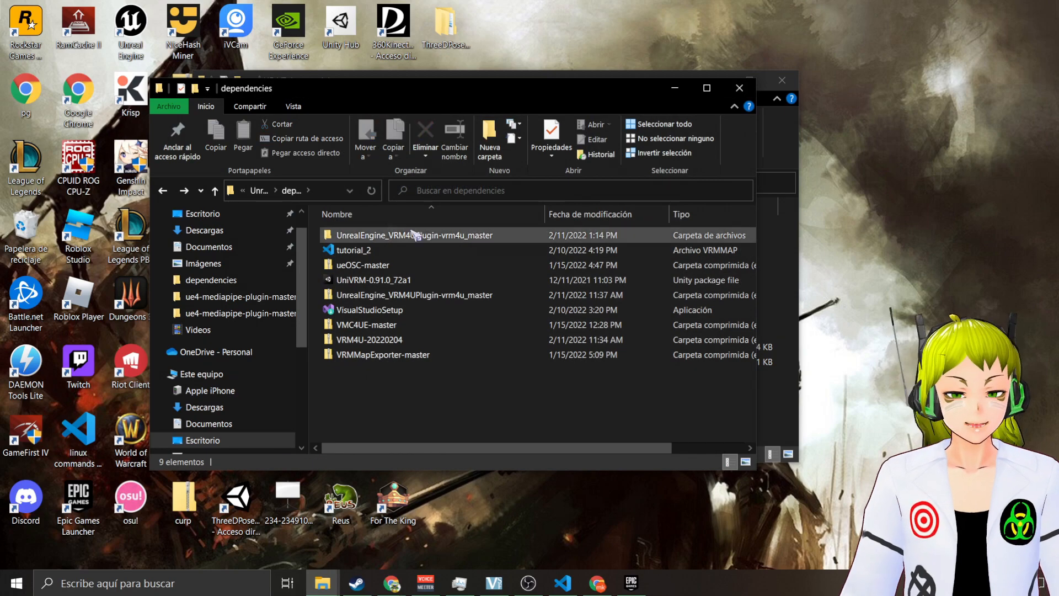
Copy the Plugins folder from the extracted UnrealEngine_VRM4UPlugin-vrm4u_master folder into the UE_VTube_tutorial project folder
{"action": "double_click", "coordinate": [381, 236]}
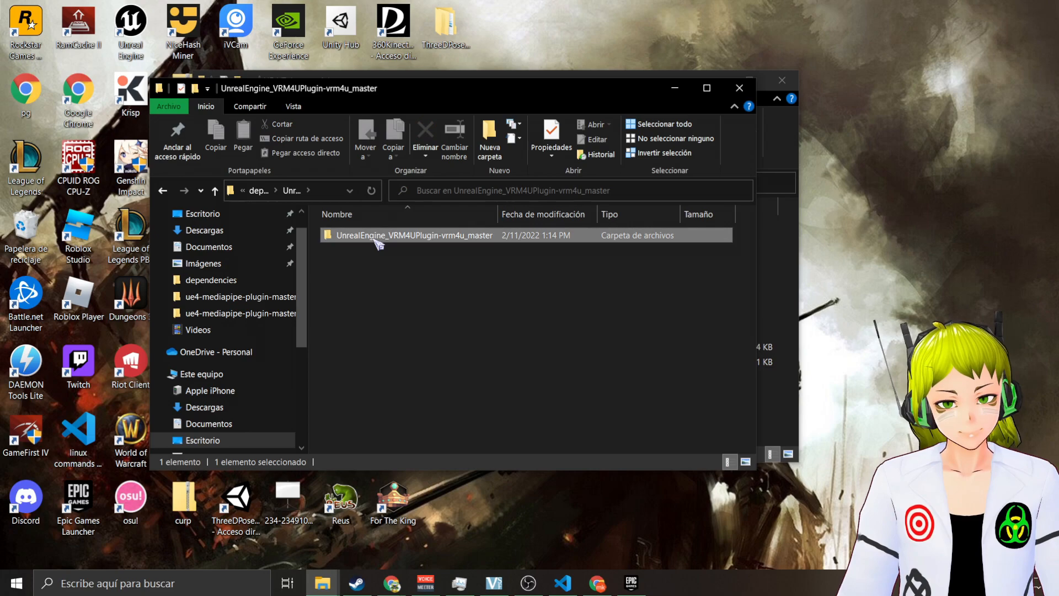
{"action": "left_click", "coordinate": [368, 238]}
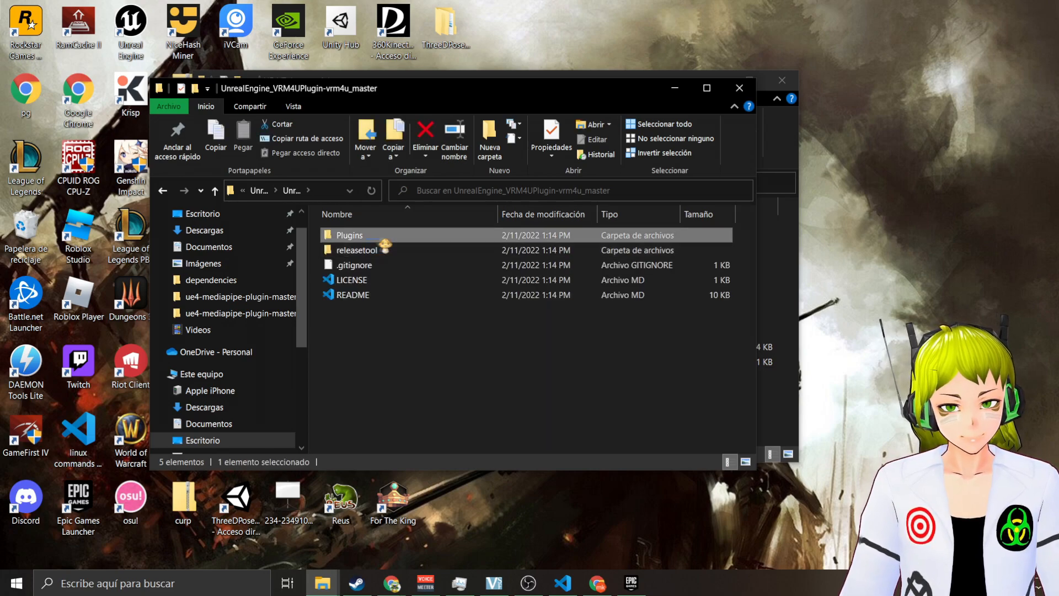
{"action": "left_click_drag", "start_coordinate": [352, 97], "coordinate": [665, 137]}
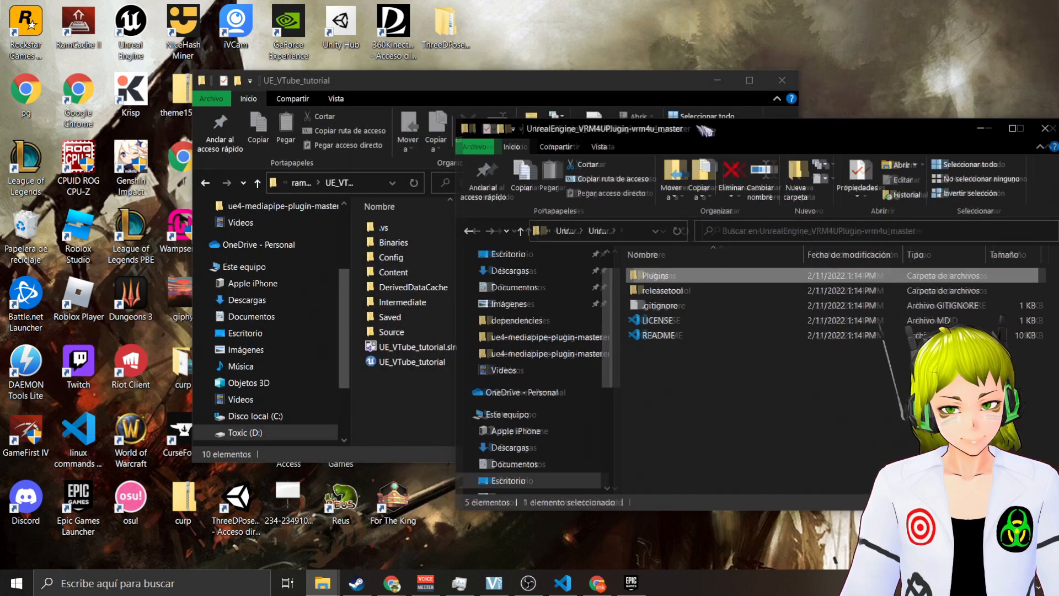
{"action": "left_click", "coordinate": [458, 94]}
{"action": "left_click_drag", "start_coordinate": [452, 91], "coordinate": [356, 99]}
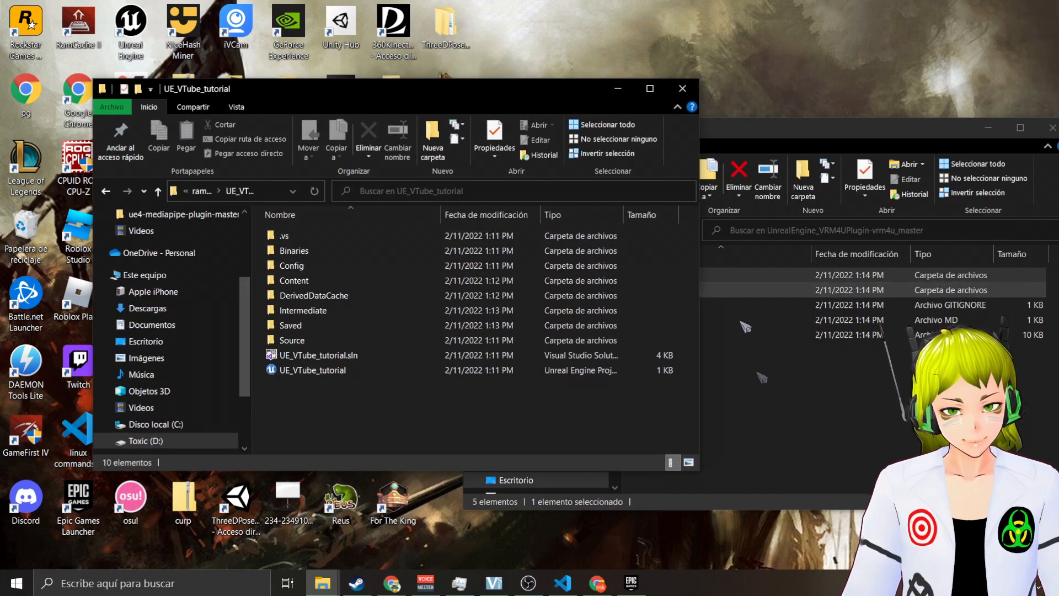
{"action": "left_click", "coordinate": [772, 422]}
{"action": "left_click_drag", "start_coordinate": [670, 277], "coordinate": [338, 418]}
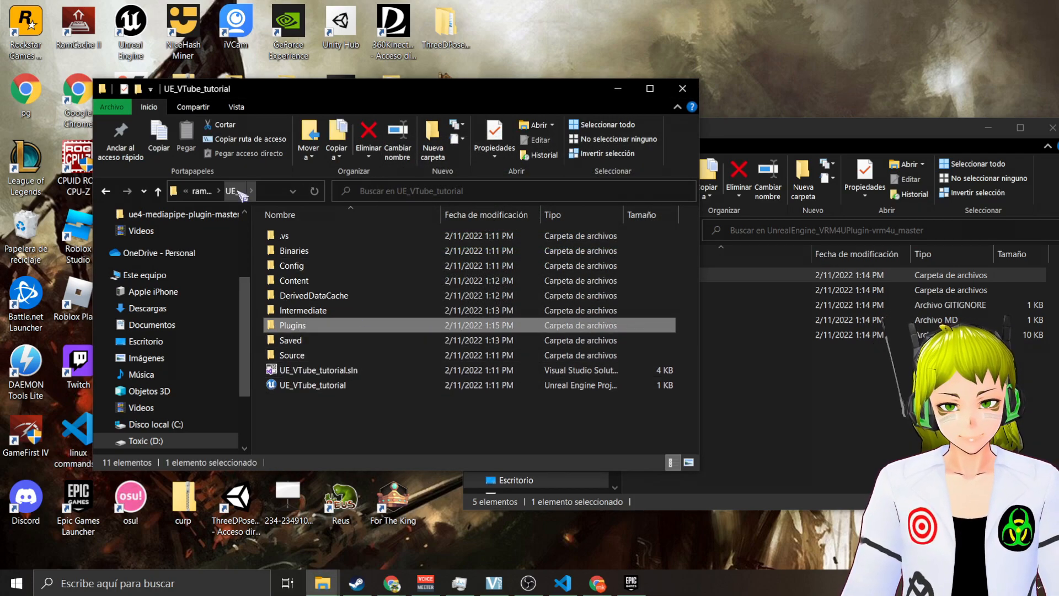
Open the project's Plugins folder, and extract the ueOSC-master archive in the dependencies folder
{"action": "double_click", "coordinate": [317, 327]}
{"action": "left_click", "coordinate": [845, 399]}
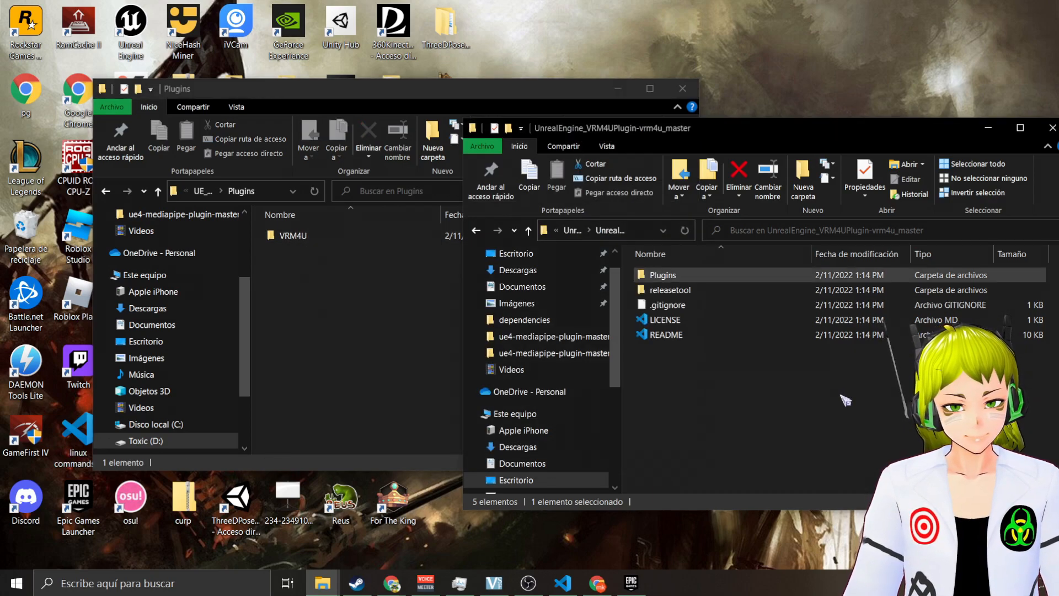
{"action": "key", "text": "BackSpace"}
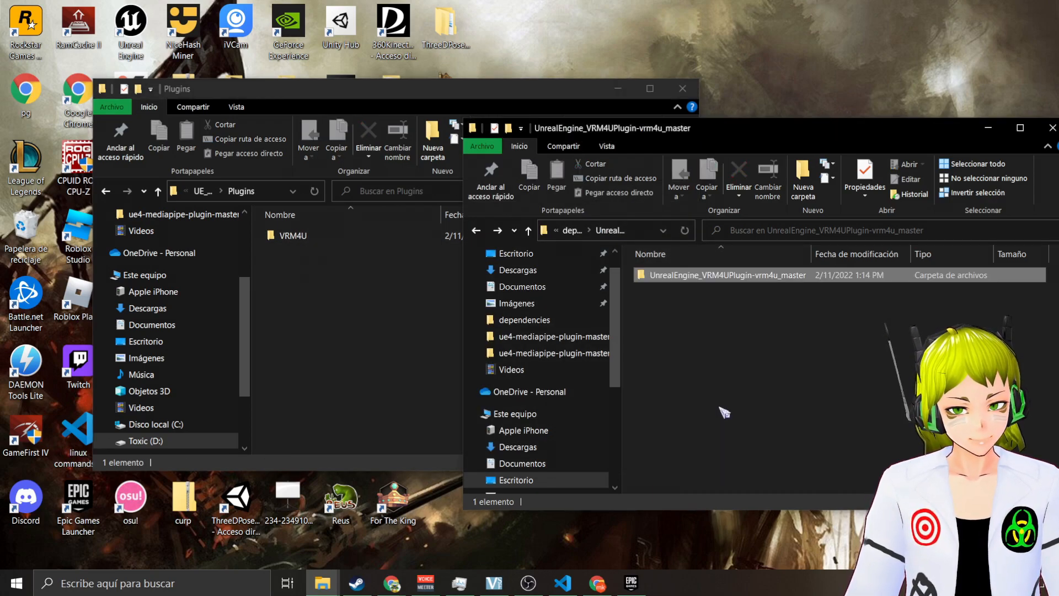
{"action": "key", "text": "BackSpace"}
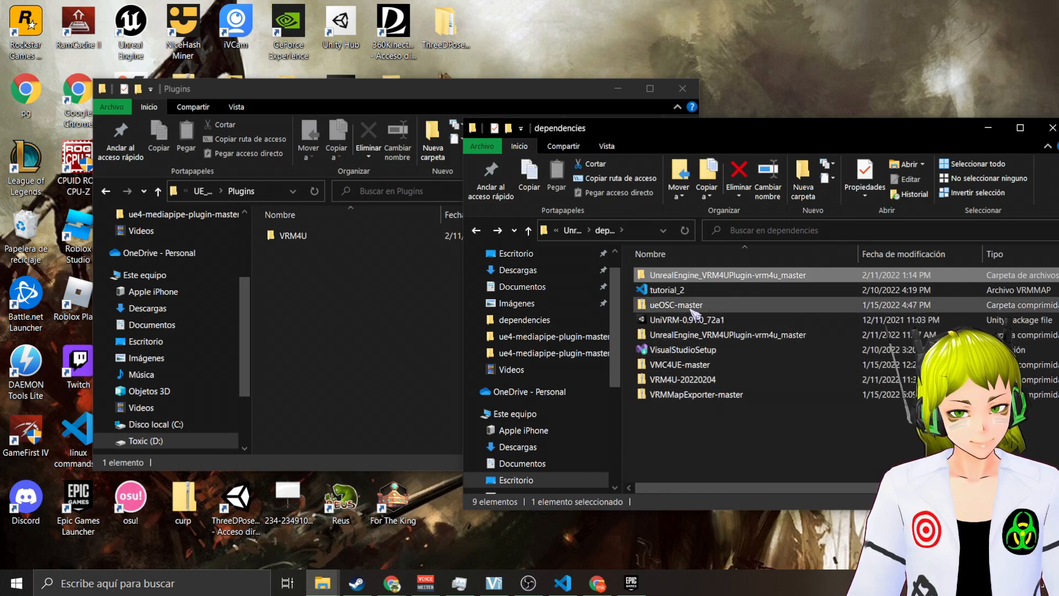
{"action": "left_click", "coordinate": [692, 309]}
{"action": "right_click", "coordinate": [679, 304]}
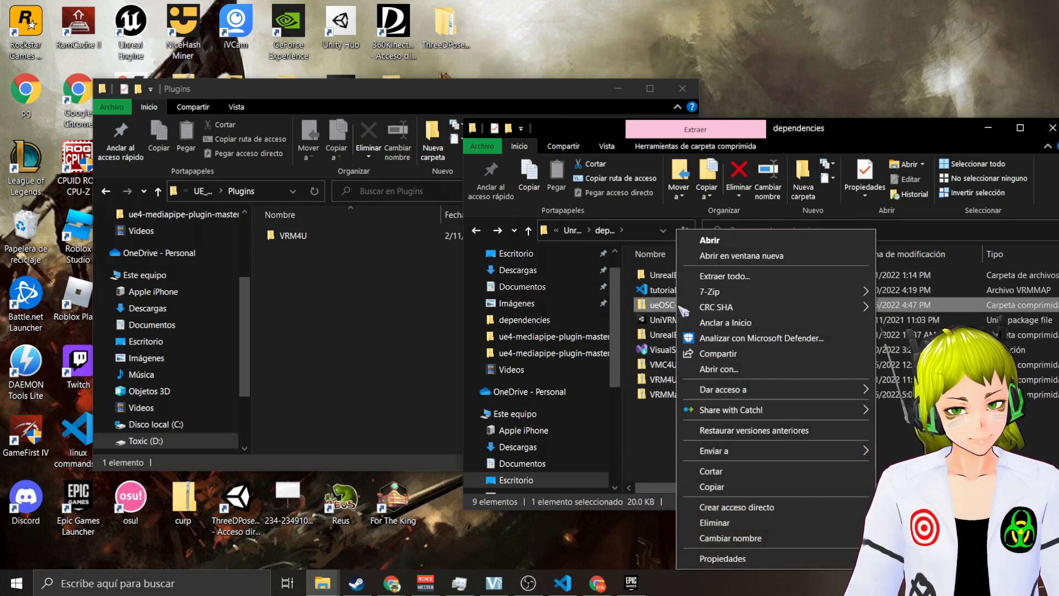
{"action": "left_click", "coordinate": [724, 277]}
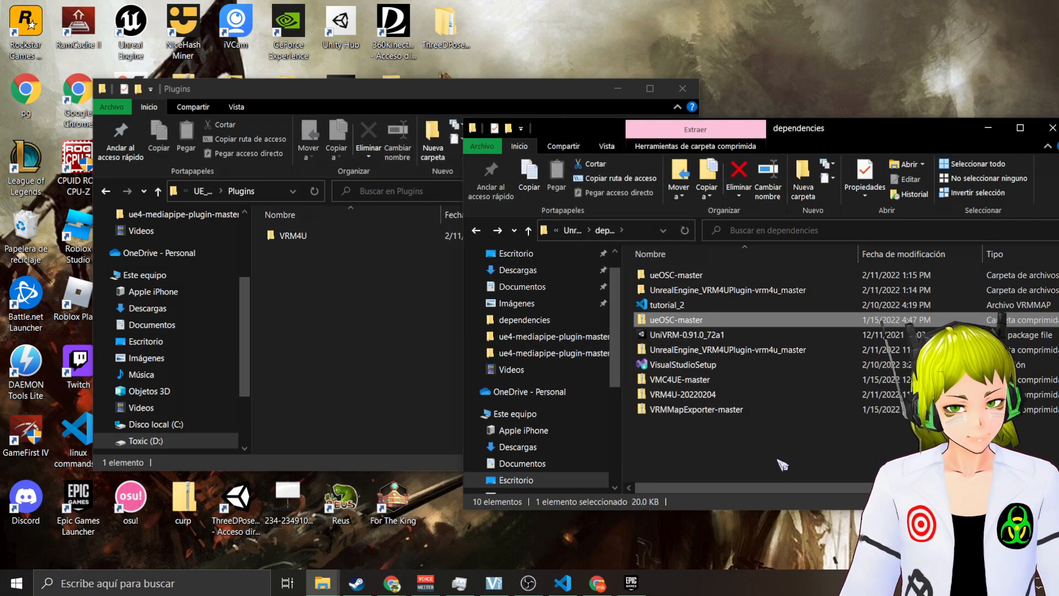
Copy the UEOSC folder from the extracted ueOSC-master folder into the project's Plugins folder
{"action": "double_click", "coordinate": [686, 275]}
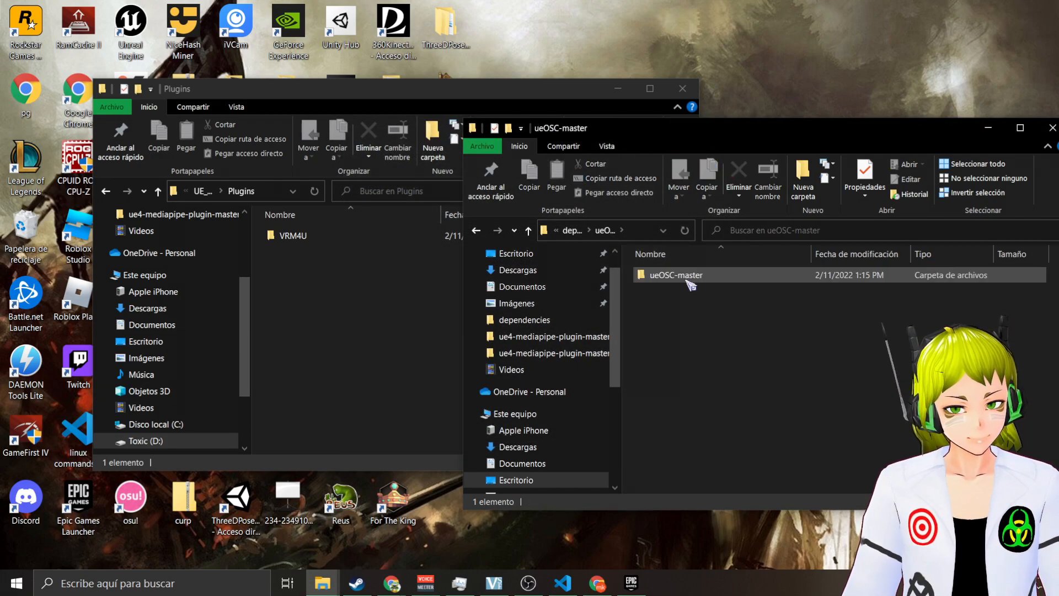
{"action": "double_click", "coordinate": [688, 276]}
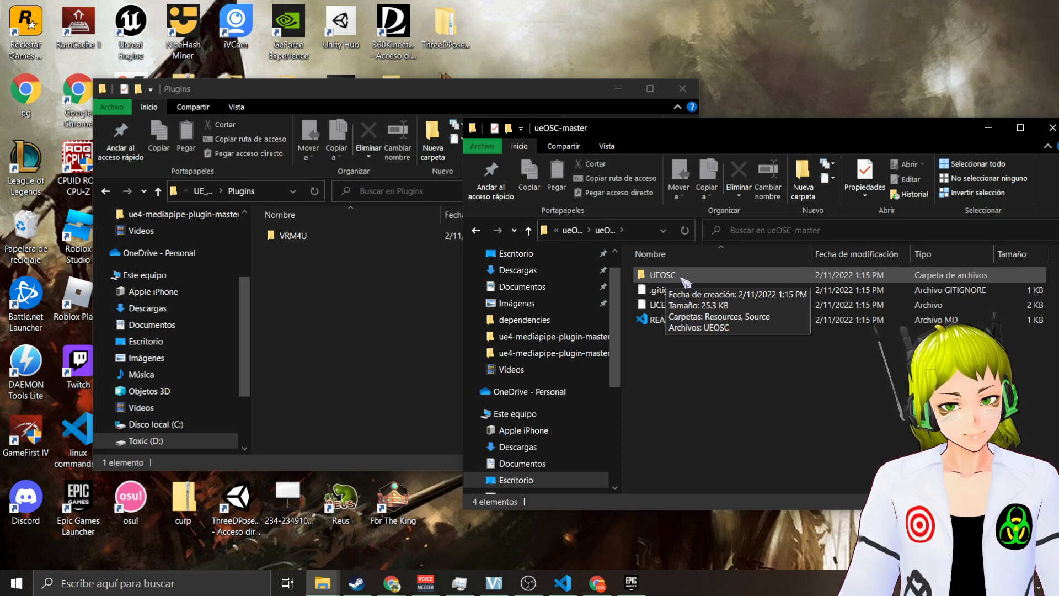
{"action": "left_click_drag", "start_coordinate": [681, 276], "coordinate": [362, 326]}
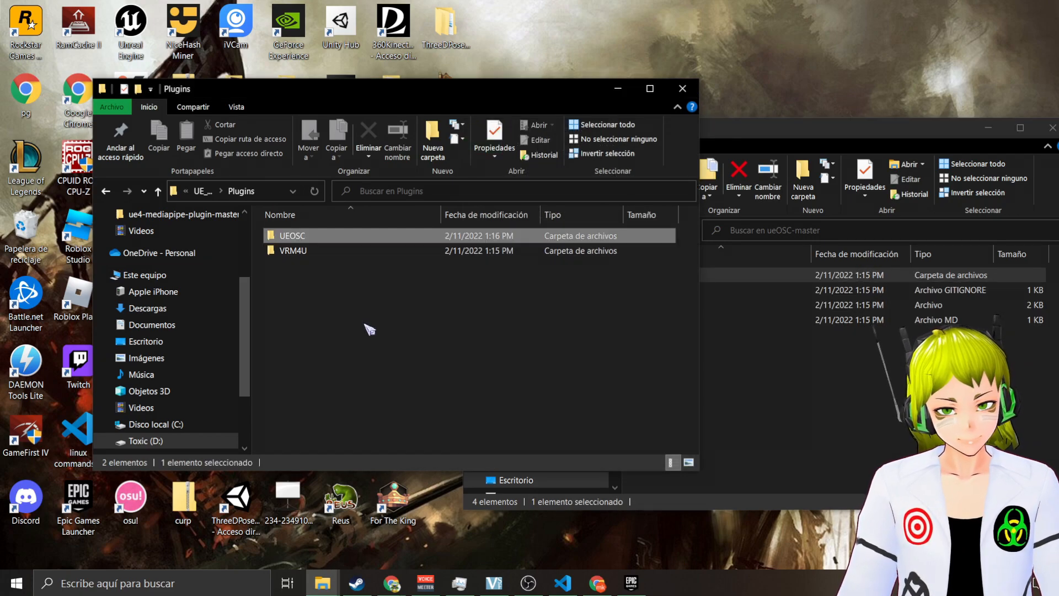
Return to the dependencies folder and extract the VMC4UE-master archive there
{"action": "left_click", "coordinate": [742, 387]}
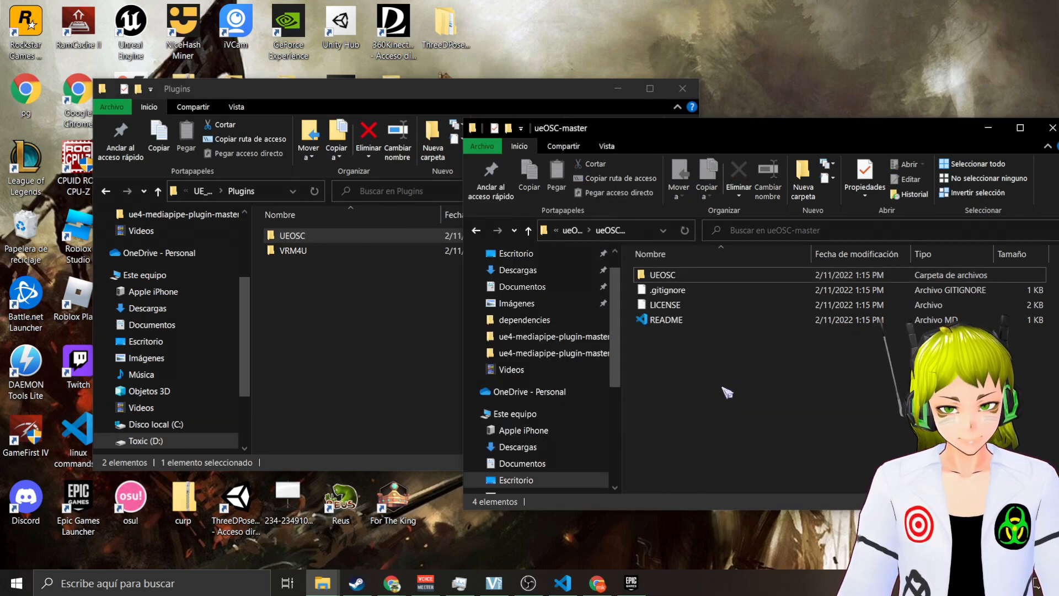
{"action": "key", "text": "BackSpace"}
{"action": "key", "text": "BackSpace"}
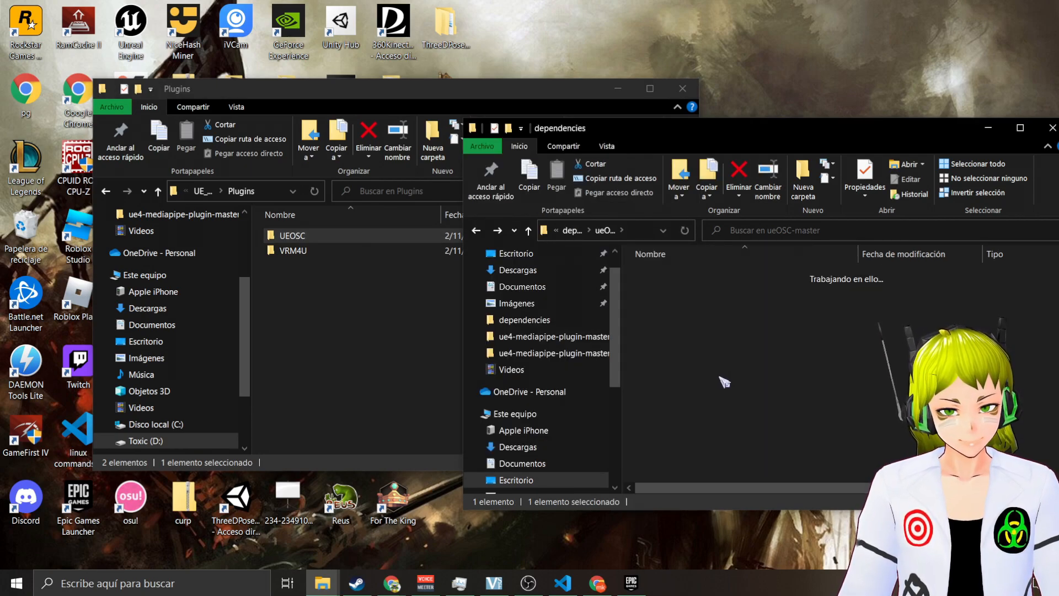
{"action": "left_click", "coordinate": [683, 382]}
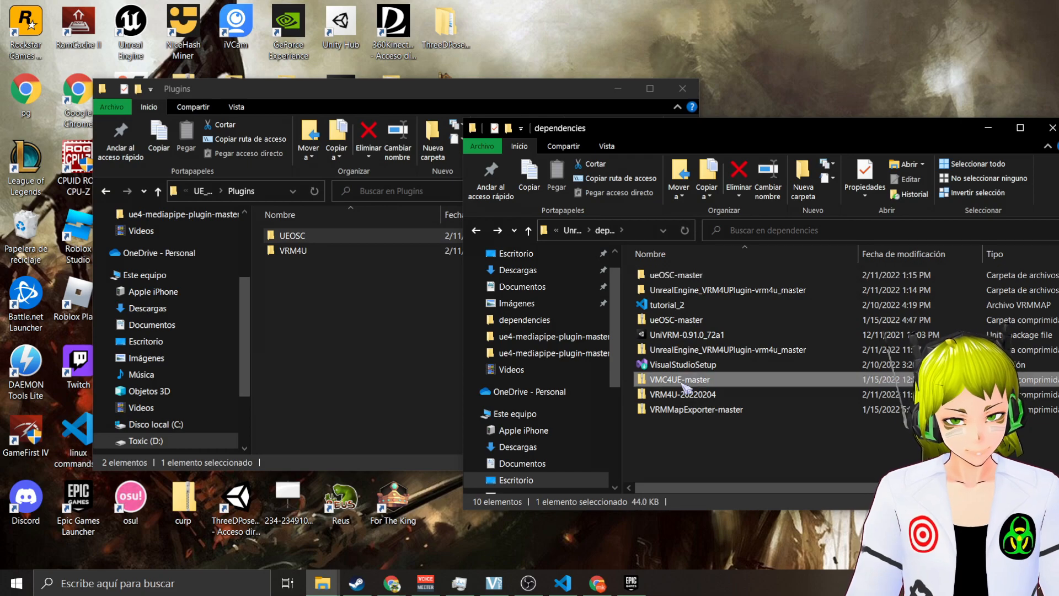
{"action": "right_click", "coordinate": [683, 383]}
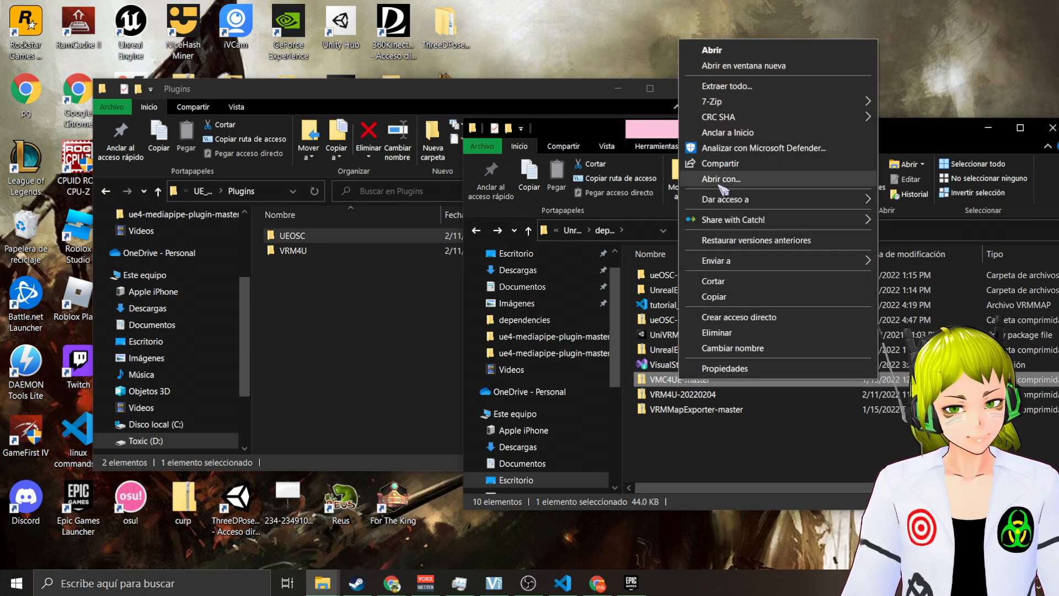
{"action": "left_click", "coordinate": [726, 86]}
{"action": "left_click", "coordinate": [643, 435]}
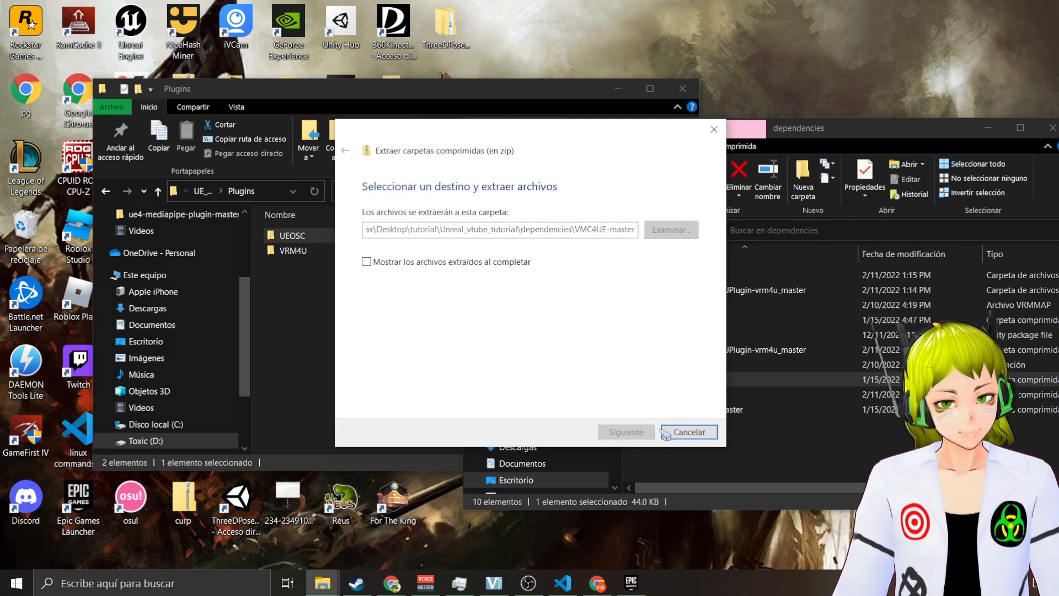
Copy the VMC4UE folder from the extracted VMC4UE-master folder into the project's Plugins folder
{"action": "double_click", "coordinate": [699, 430]}
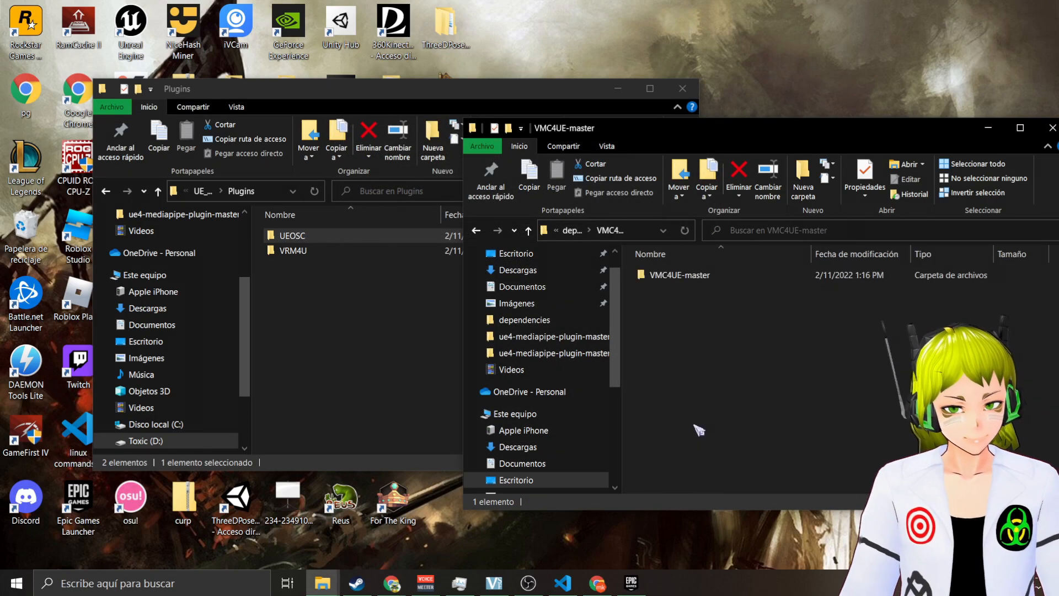
{"action": "double_click", "coordinate": [666, 275]}
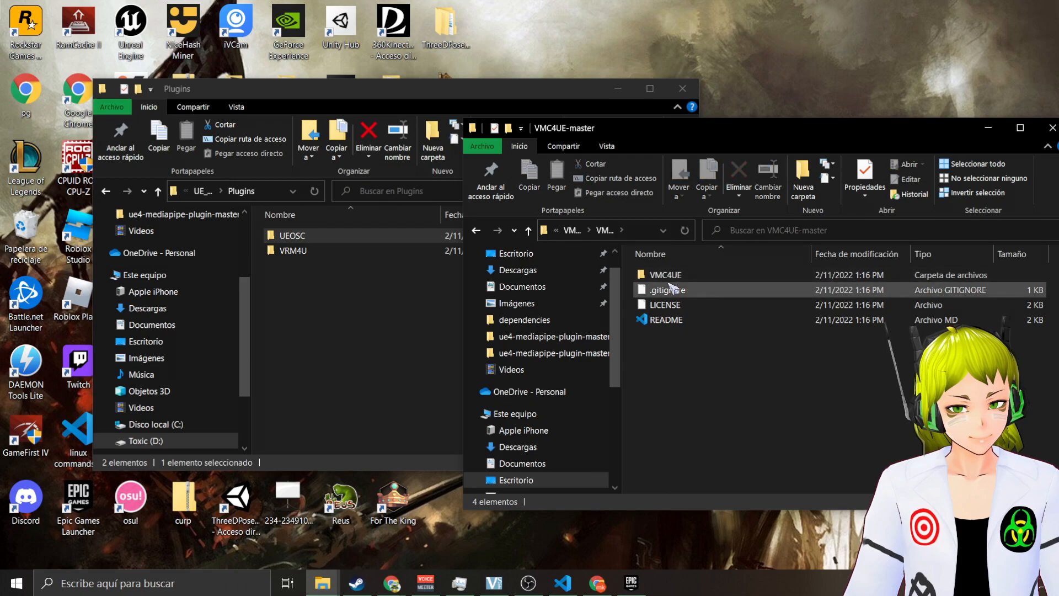
{"action": "left_click_drag", "start_coordinate": [665, 274], "coordinate": [368, 323]}
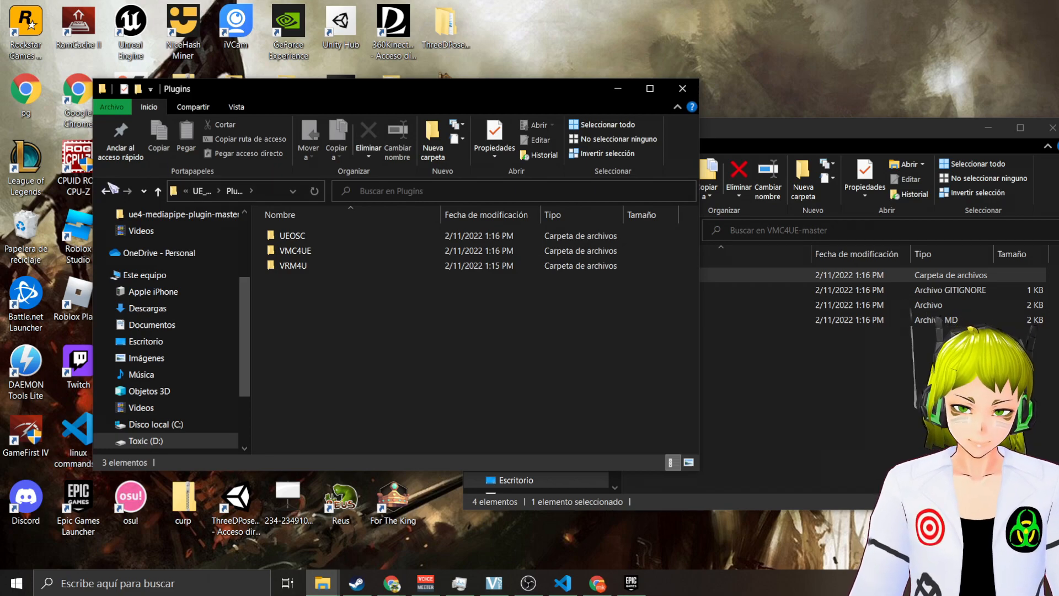
Launch the UE_VTube_tutorial Unreal project file from its project folder, selecting engine version 5.0
{"action": "left_click", "coordinate": [106, 191]}
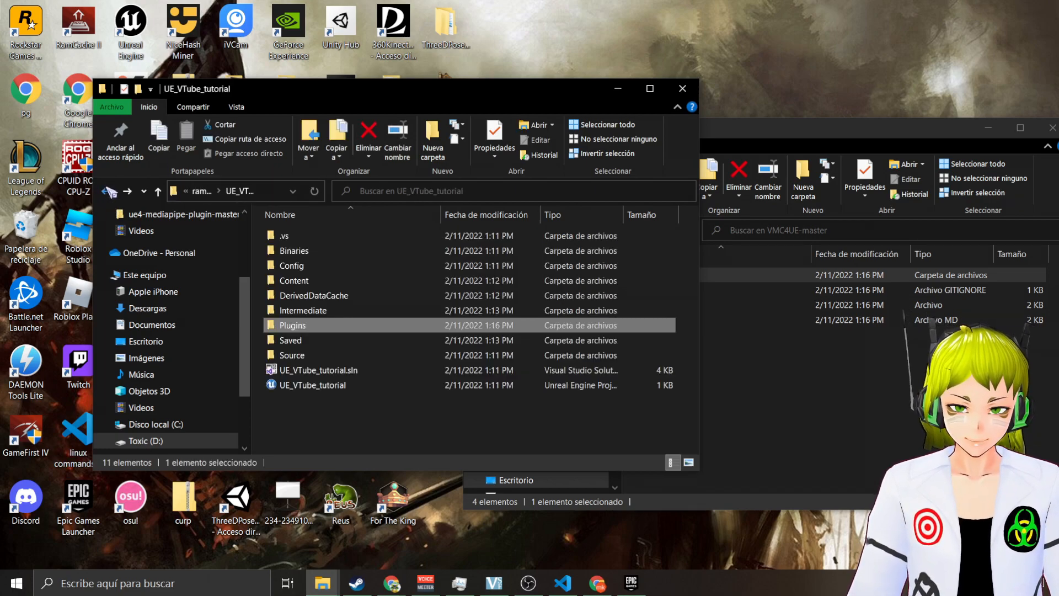
{"action": "left_click", "coordinate": [329, 389]}
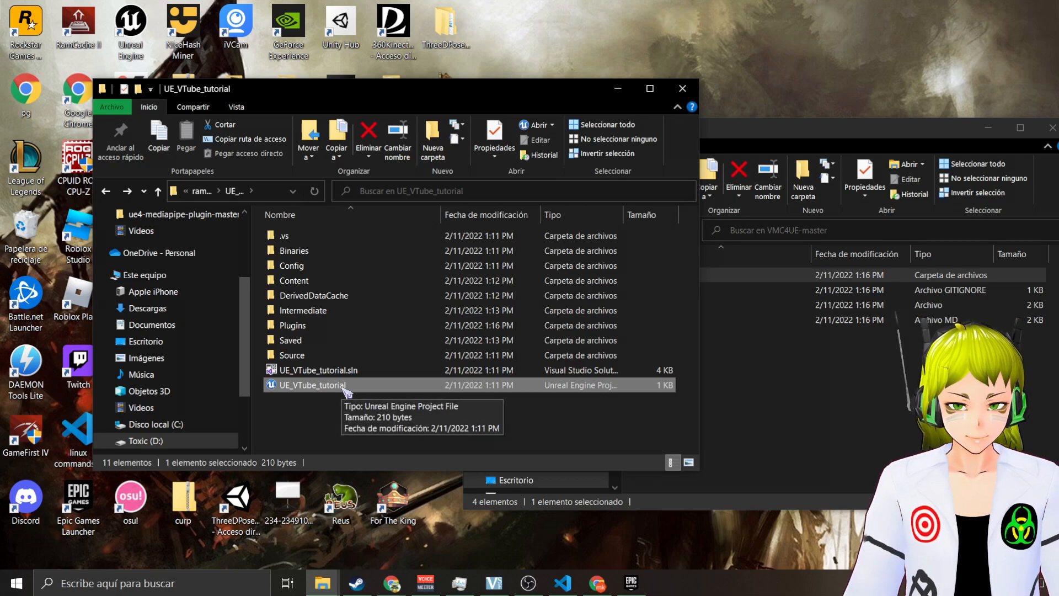
{"action": "double_click", "coordinate": [344, 389]}
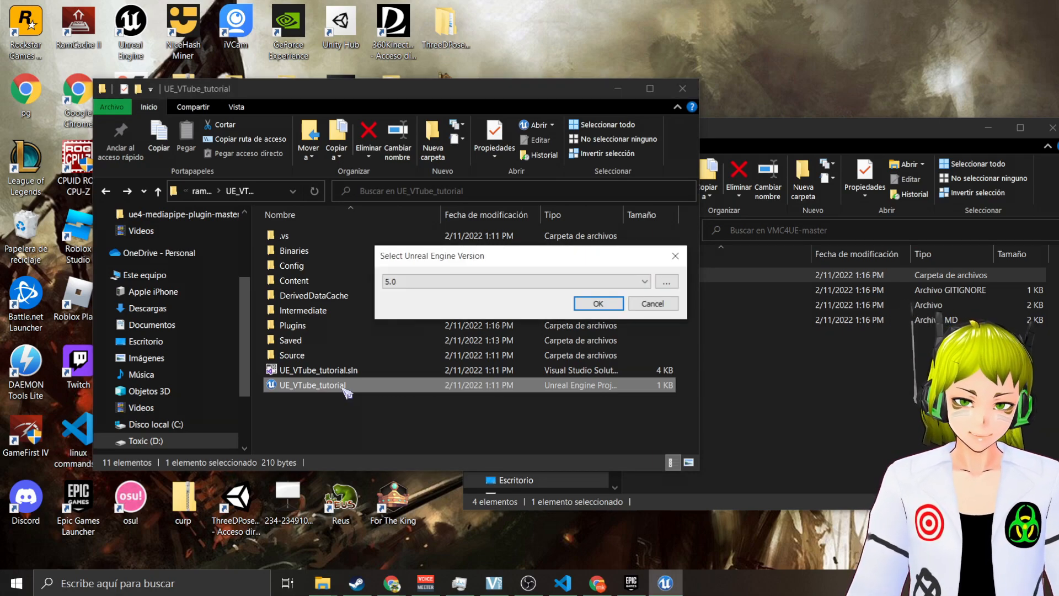
{"action": "key", "text": "Return"}
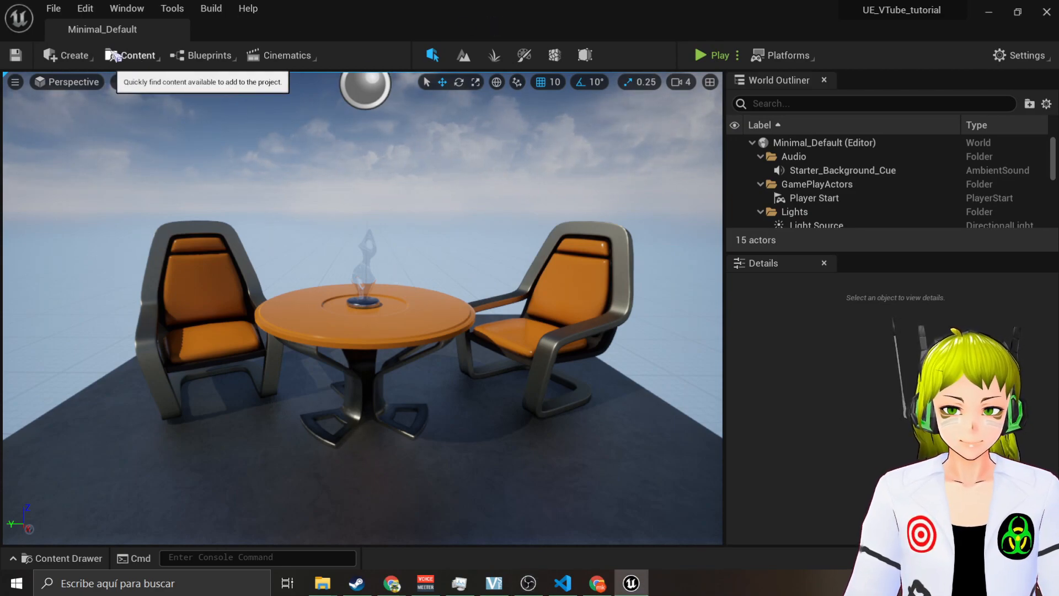
Open the plugin manager and search for vmc to check whether the VMC4UE plugin is enabled
{"action": "left_click", "coordinate": [85, 9]}
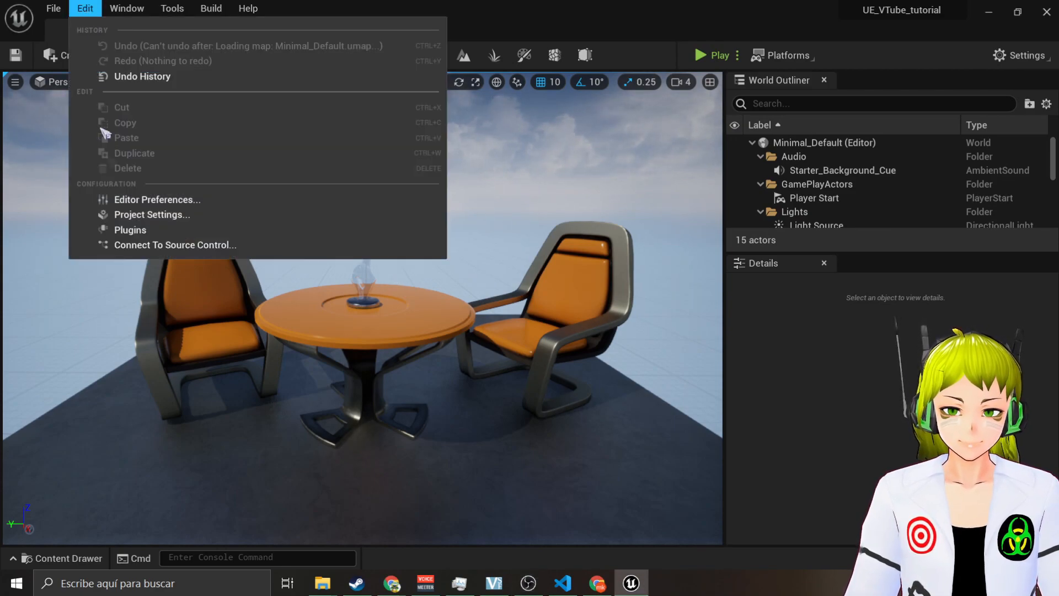
{"action": "left_click", "coordinate": [133, 230]}
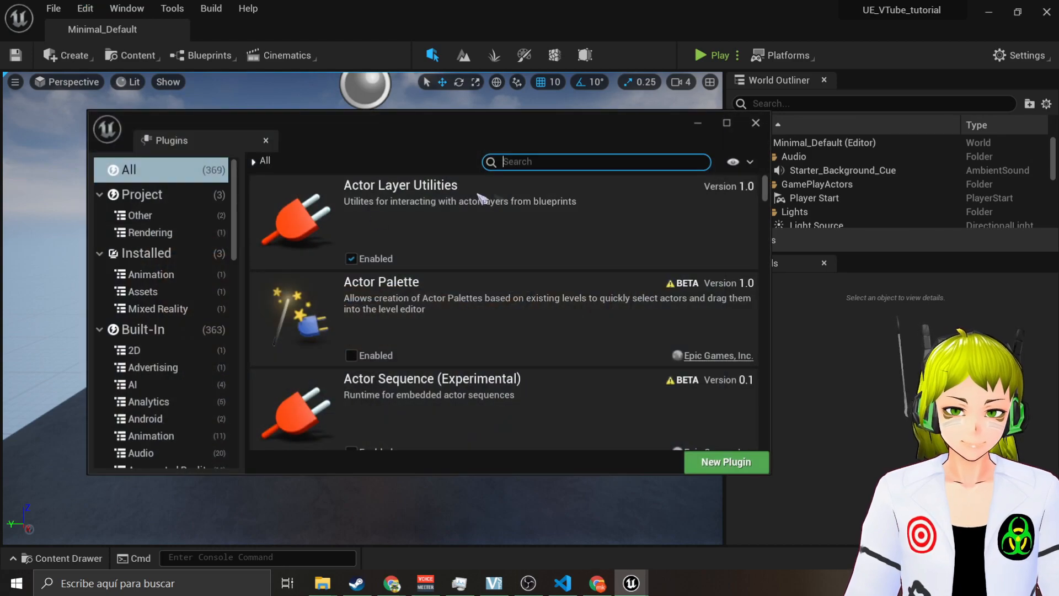
{"action": "left_click_drag", "start_coordinate": [537, 122], "coordinate": [502, 76]}
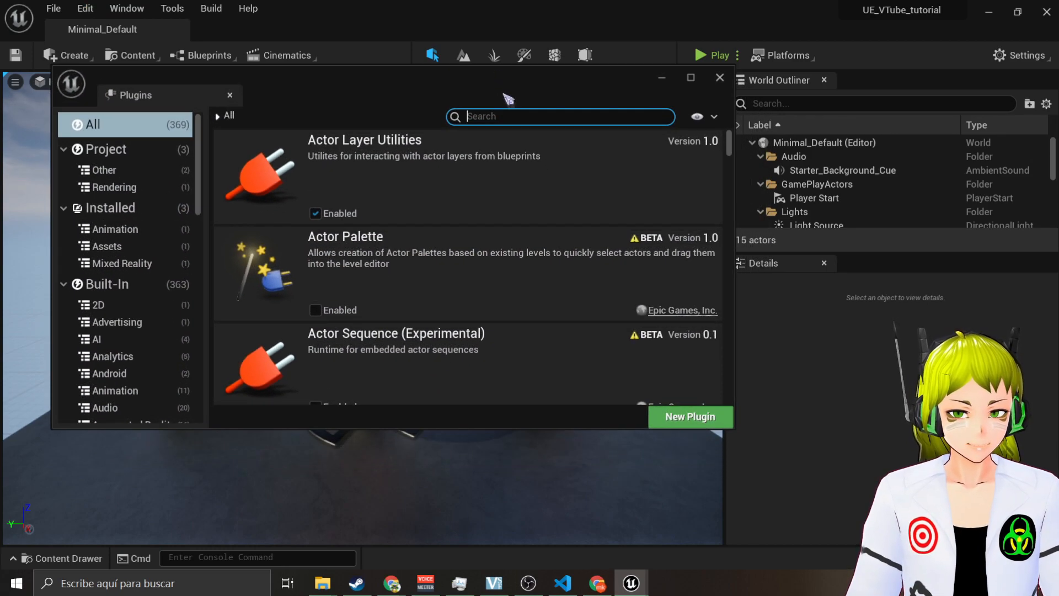
{"action": "type", "text": "vm"}
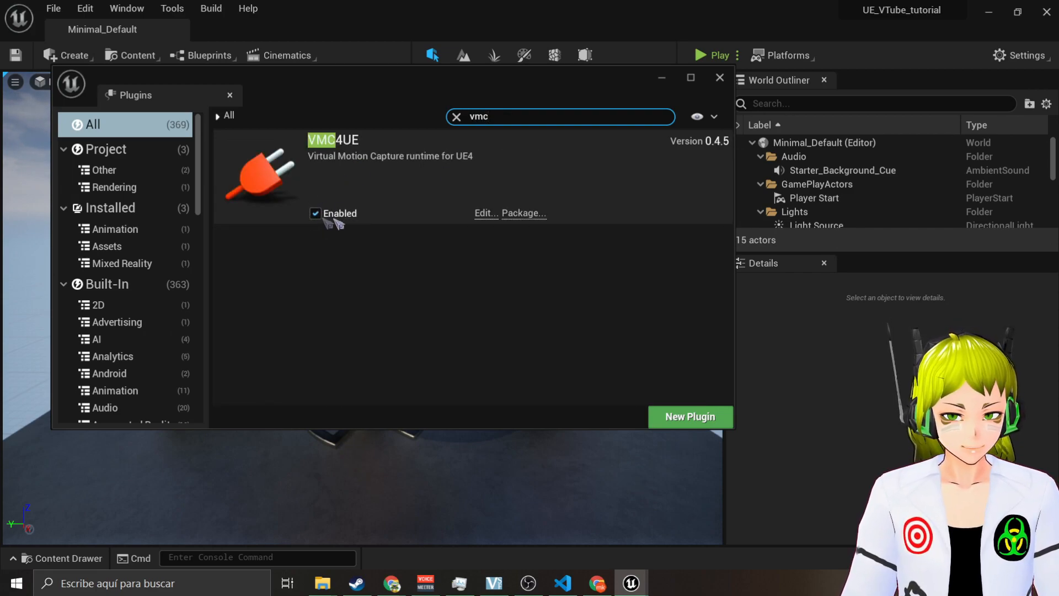
{"action": "type", "text": "c"}
Search the plugin list for vrm instead and enable the VRM4U plugin
{"action": "key", "text": "BackSpace"}
{"action": "key", "text": "BackSpace"}
{"action": "key", "text": "BackSpace"}
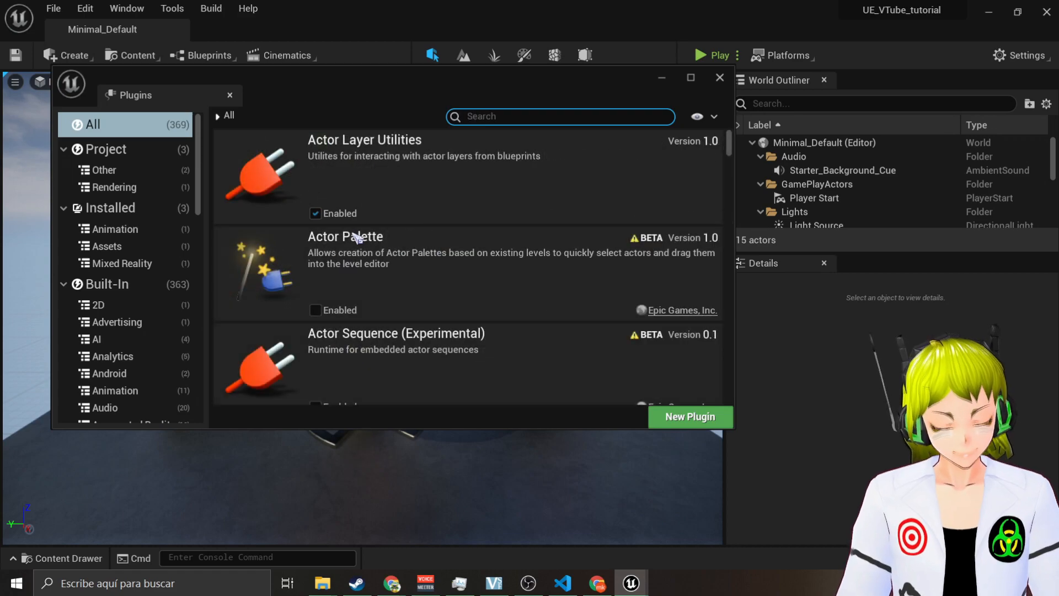
{"action": "type", "text": "vrm"}
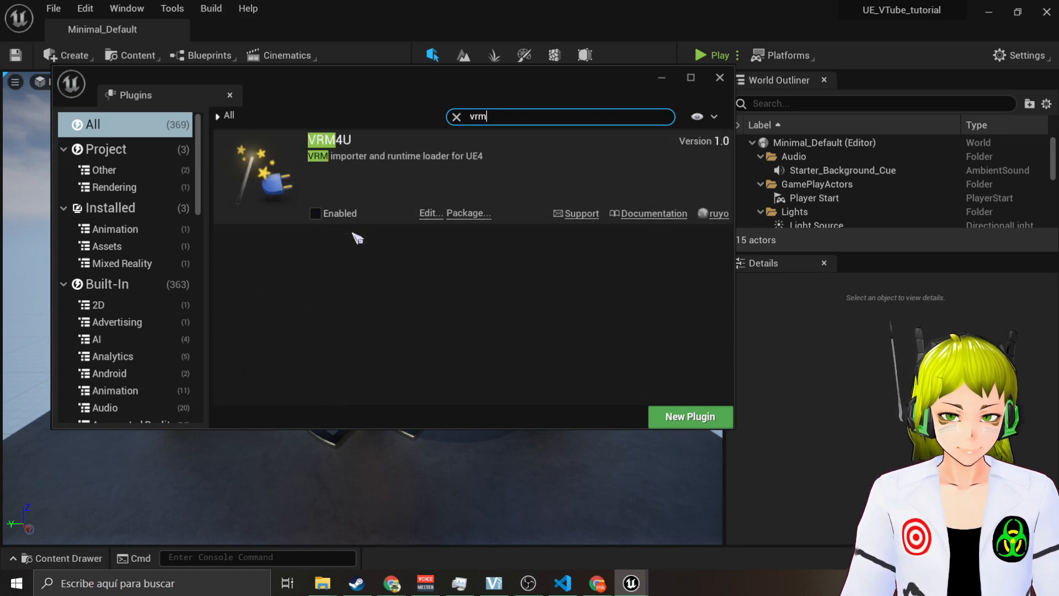
{"action": "left_click", "coordinate": [322, 218]}
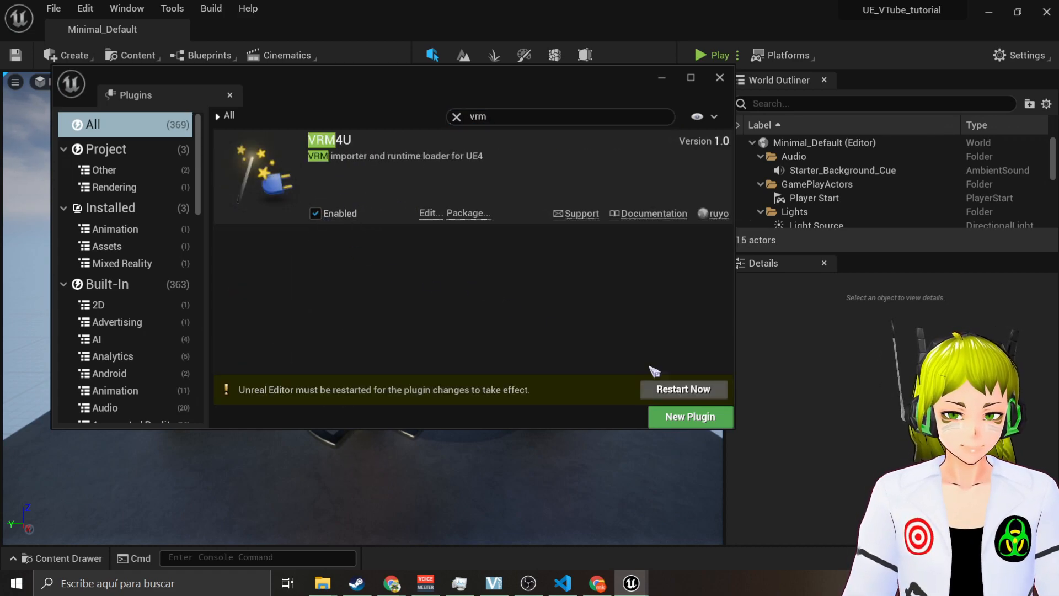
Search the plugin list for ueosc to check whether the UEOSC plugin is enabled
{"action": "left_click_drag", "start_coordinate": [513, 118], "coordinate": [418, 119]}
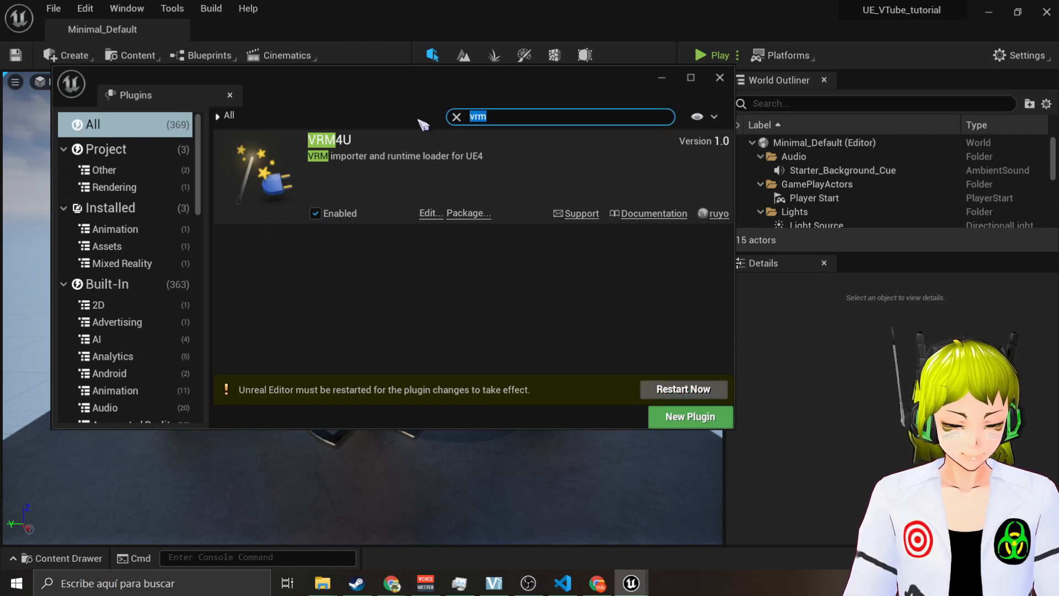
{"action": "key", "text": "BackSpace"}
{"action": "type", "text": "ue"}
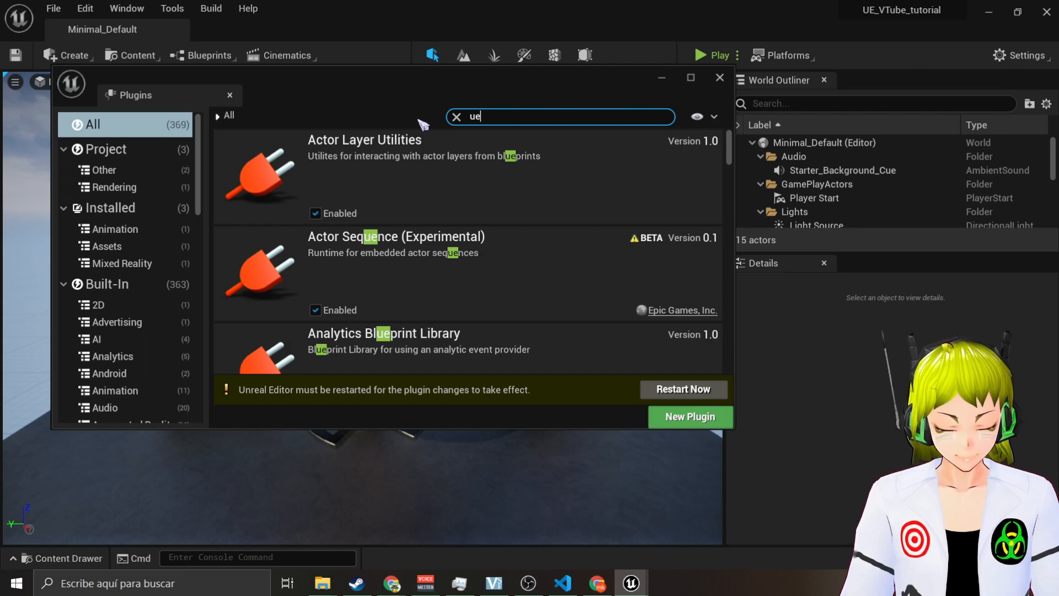
{"action": "type", "text": "osc"}
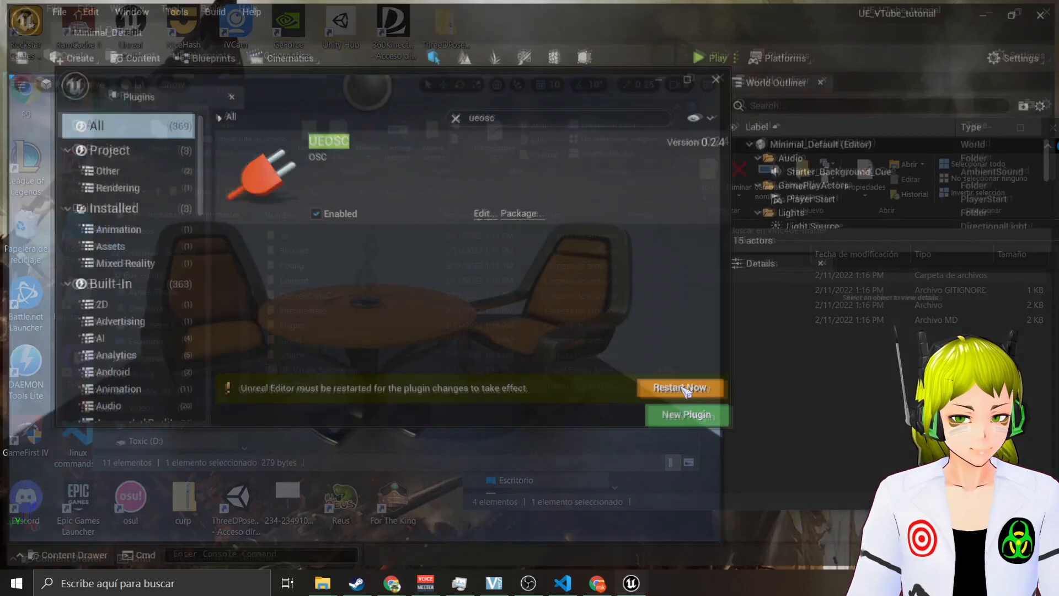
Reopen the UE_VTube_tutorial project from its folder, agreeing to rebuild the missing VRM4U modules, and close the plugin manager
{"action": "double_click", "coordinate": [612, 385]}
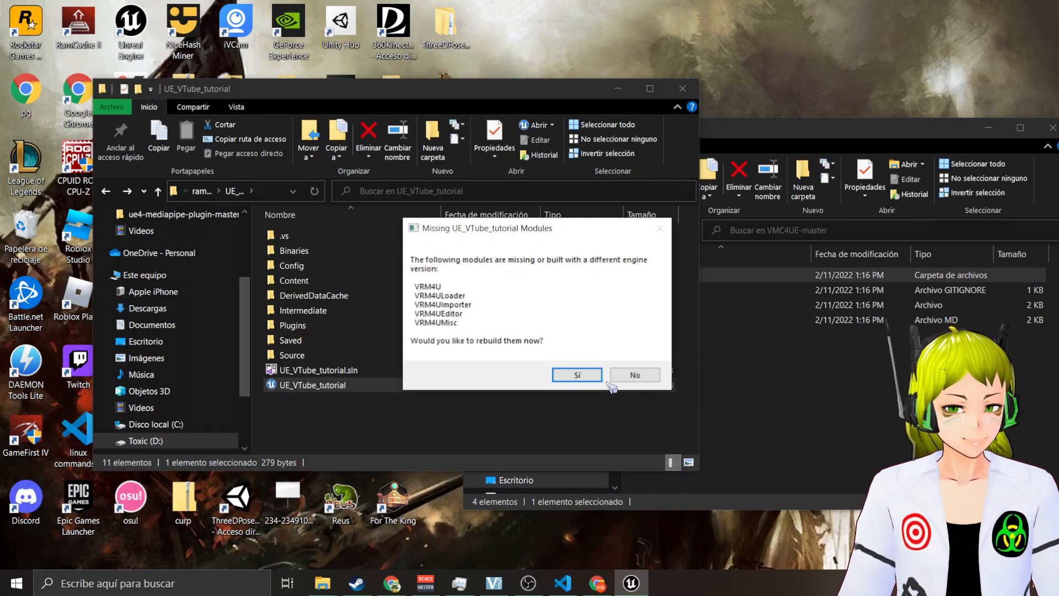
{"action": "key", "text": "Return"}
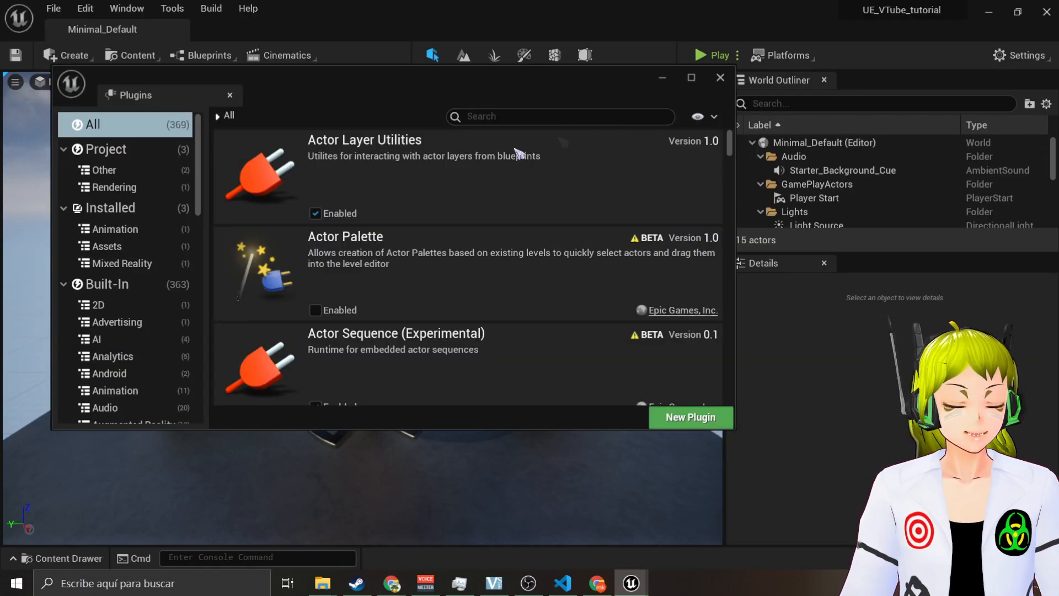
{"action": "left_click_drag", "start_coordinate": [312, 87], "coordinate": [310, 114]}
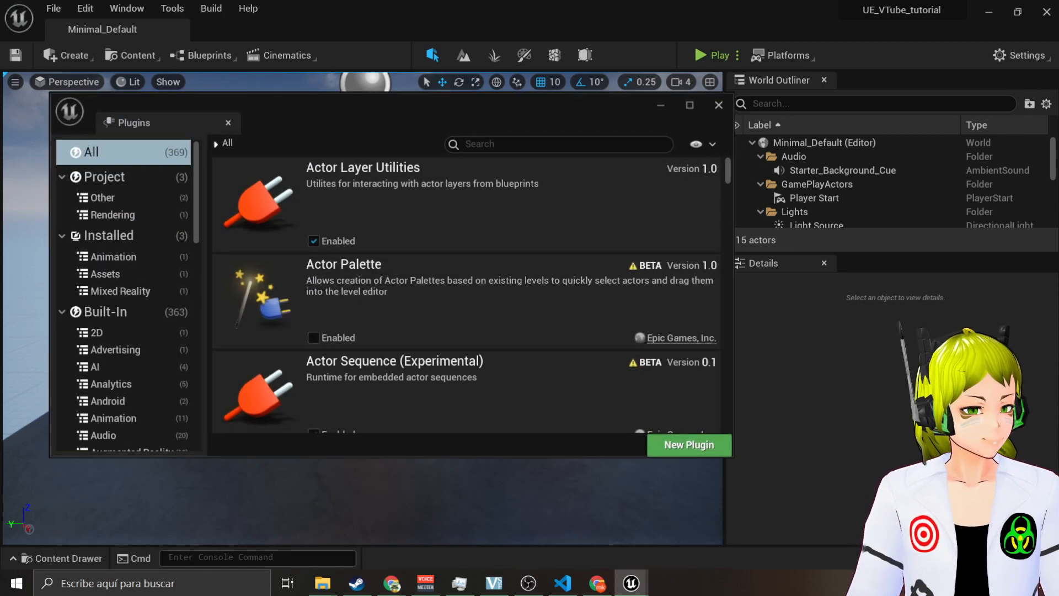
{"action": "left_click", "coordinate": [719, 104]}
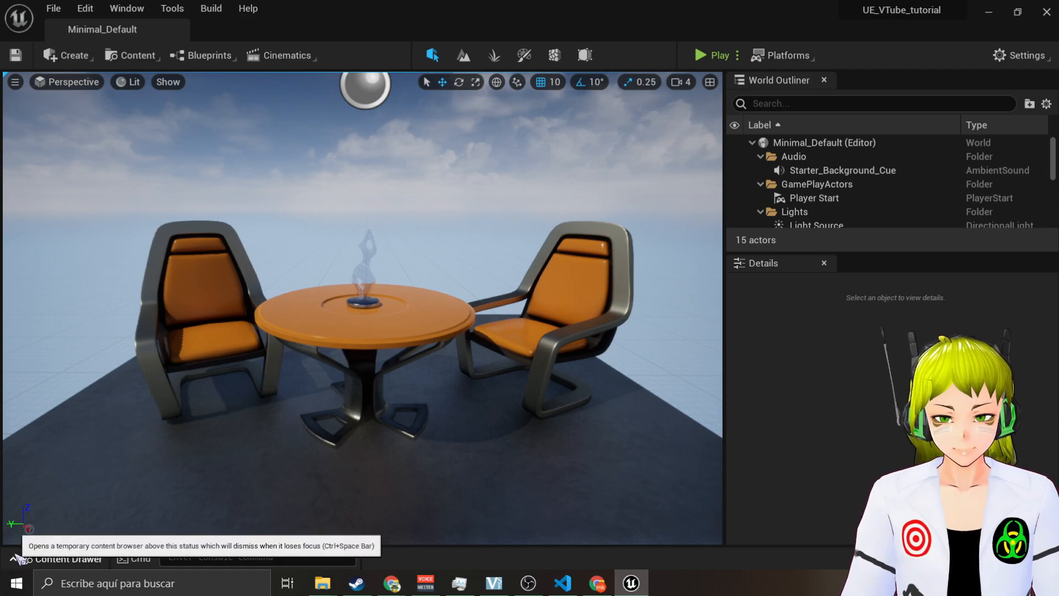
Create a folder named Avatar inside the project's Content folder
{"action": "left_click", "coordinate": [61, 558]}
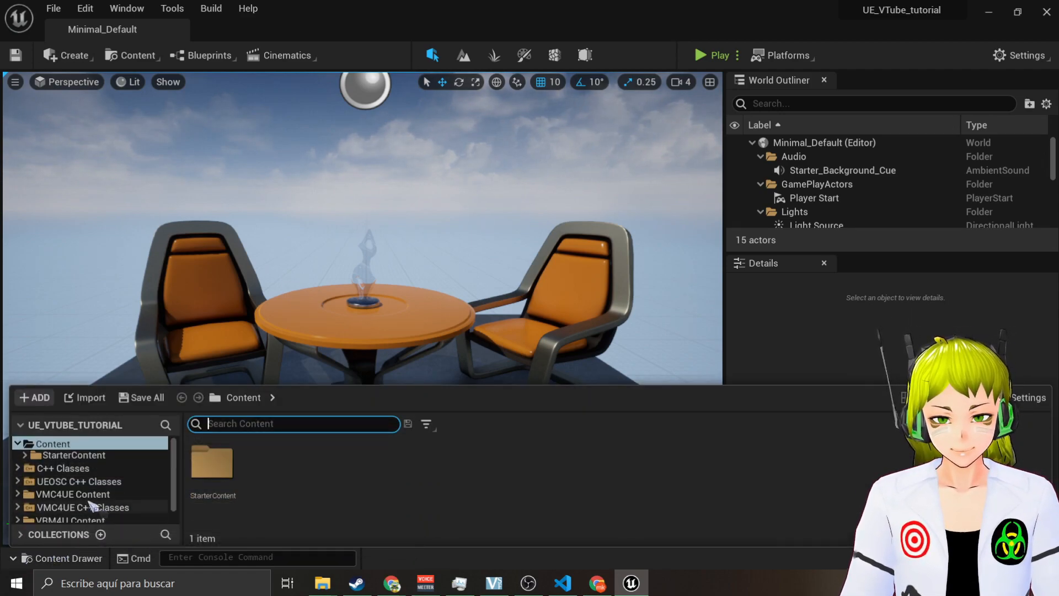
{"action": "right_click", "coordinate": [53, 444]}
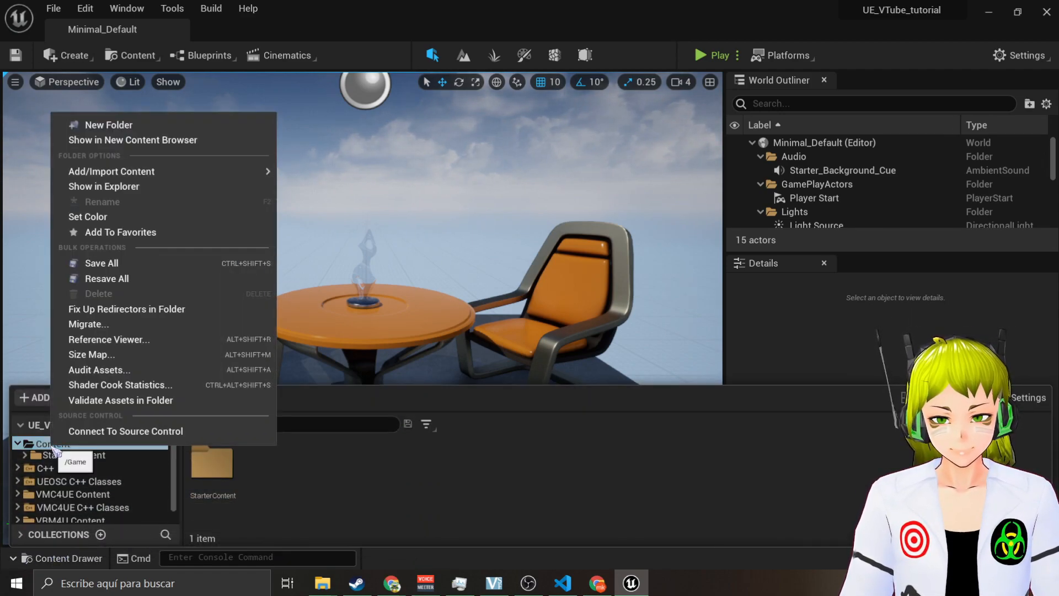
{"action": "left_click", "coordinate": [118, 126]}
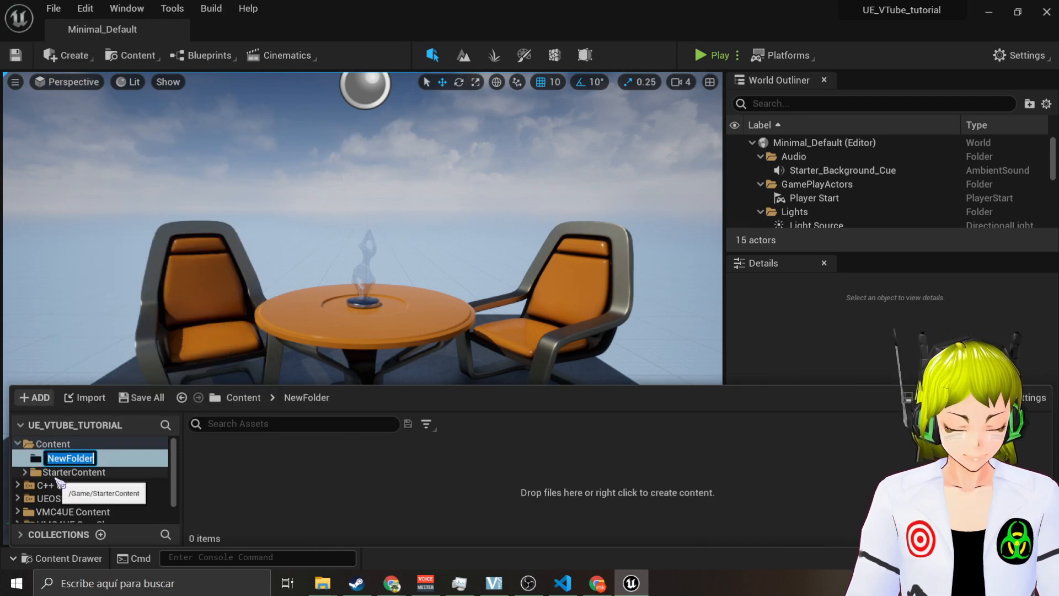
{"action": "key", "text": "BackSpace"}
{"action": "type", "text": "Avatar"}
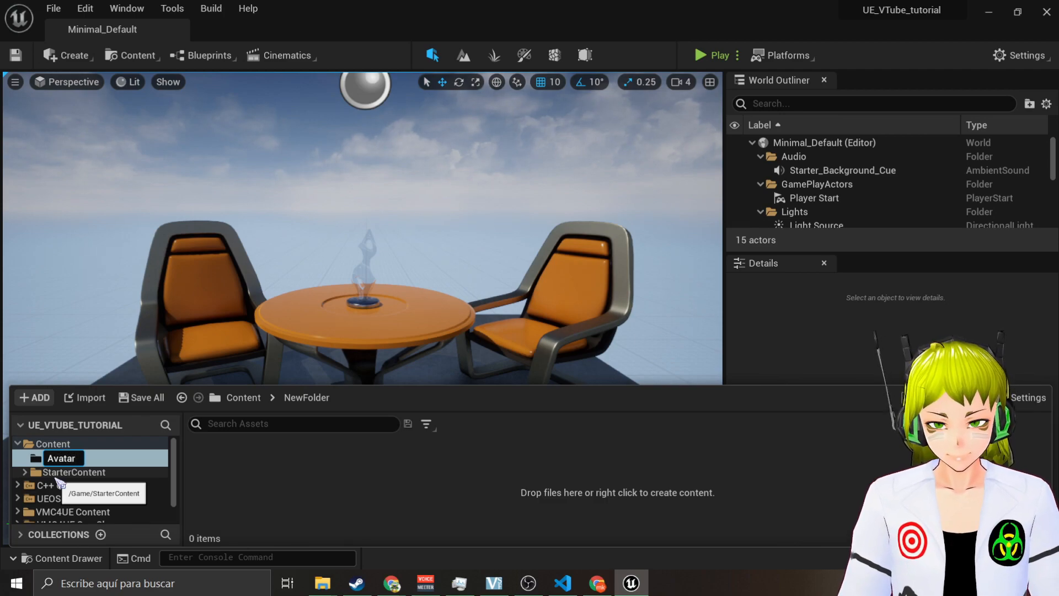
{"action": "key", "text": "Return"}
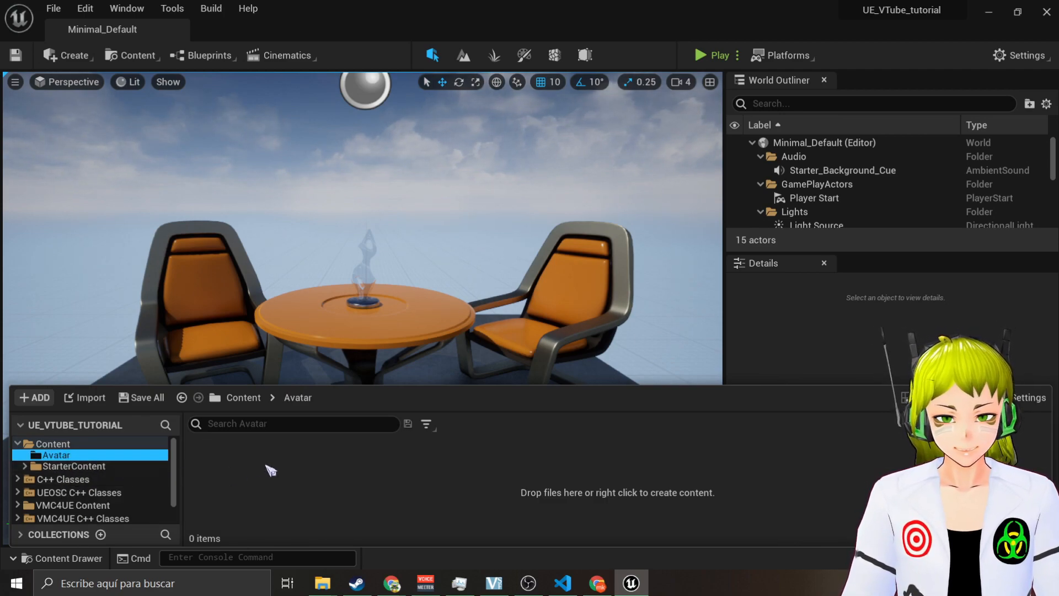
Import the tutorial_2 VRM model from the avatars folder into the Avatar folder with the default VRM import options
{"action": "mouse_move", "coordinate": [322, 583]}
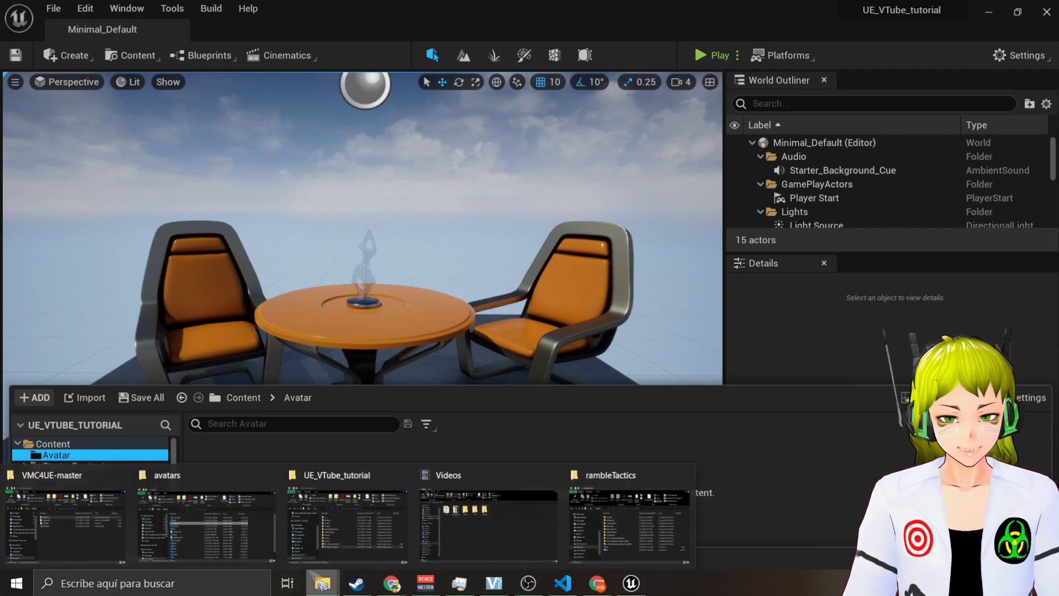
{"action": "left_click", "coordinate": [253, 538]}
{"action": "left_click_drag", "start_coordinate": [568, 253], "coordinate": [350, 507]}
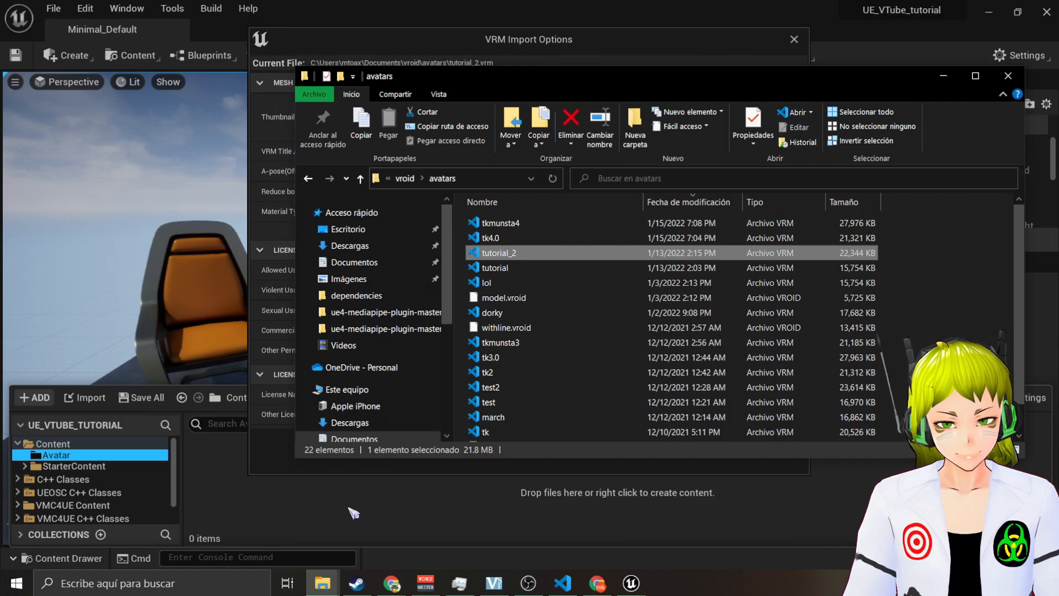
{"action": "left_click_drag", "start_coordinate": [902, 78], "coordinate": [1058, 124]}
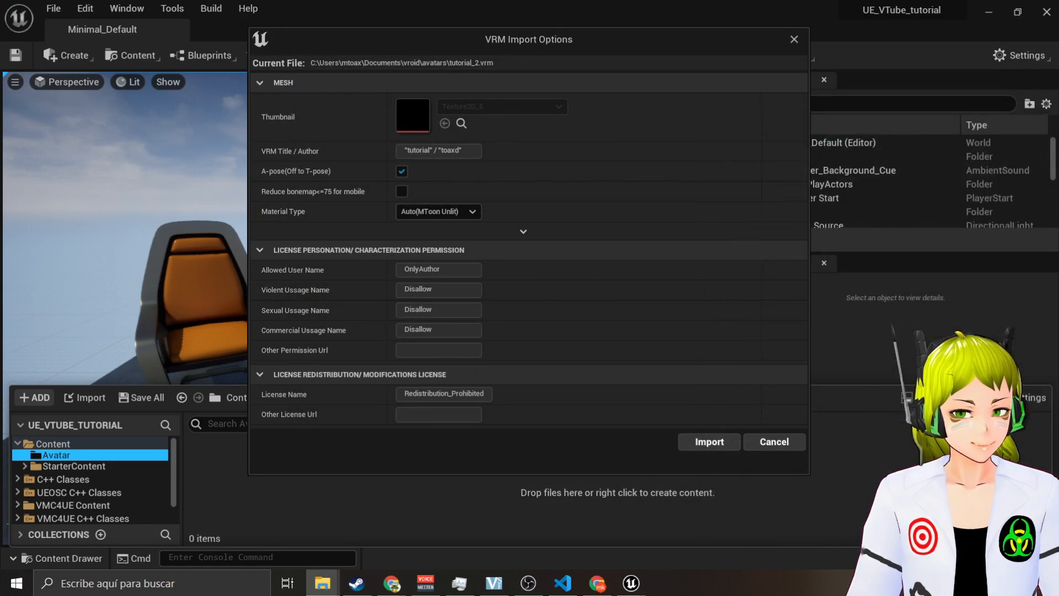
{"action": "left_click", "coordinate": [708, 441]}
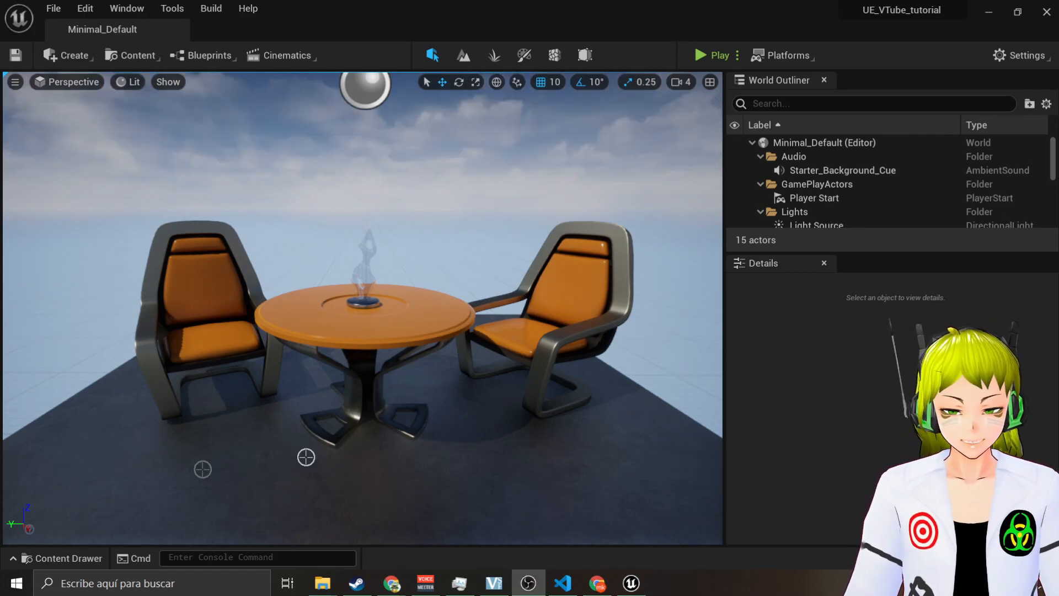
Import the tutorial_2 VRMMAP file from the dependencies folder into the Avatar folder and locate the resulting mapping asset
{"action": "left_click", "coordinate": [36, 558]}
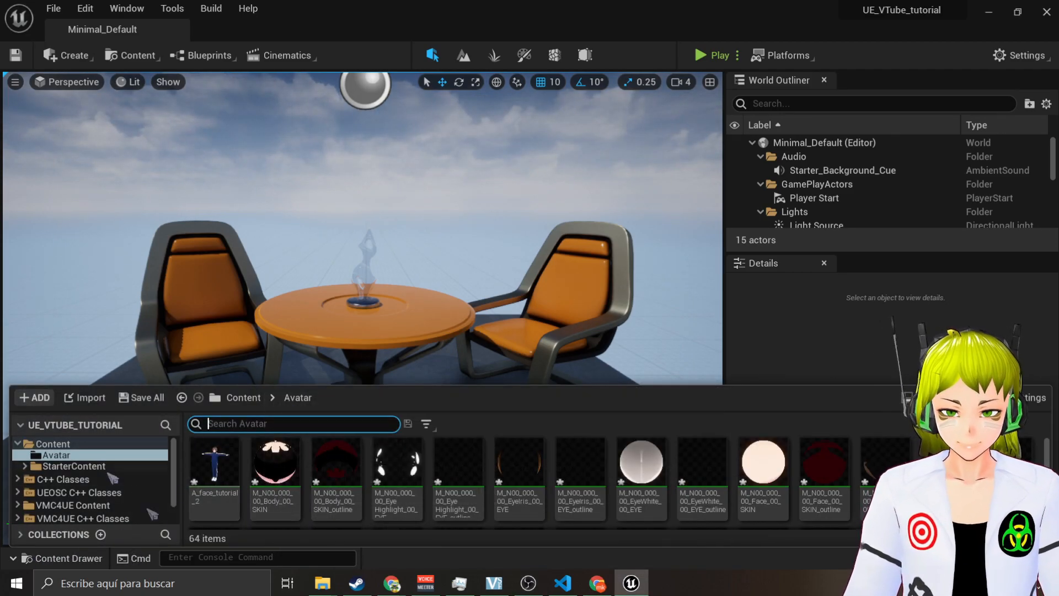
{"action": "left_click", "coordinate": [322, 583]}
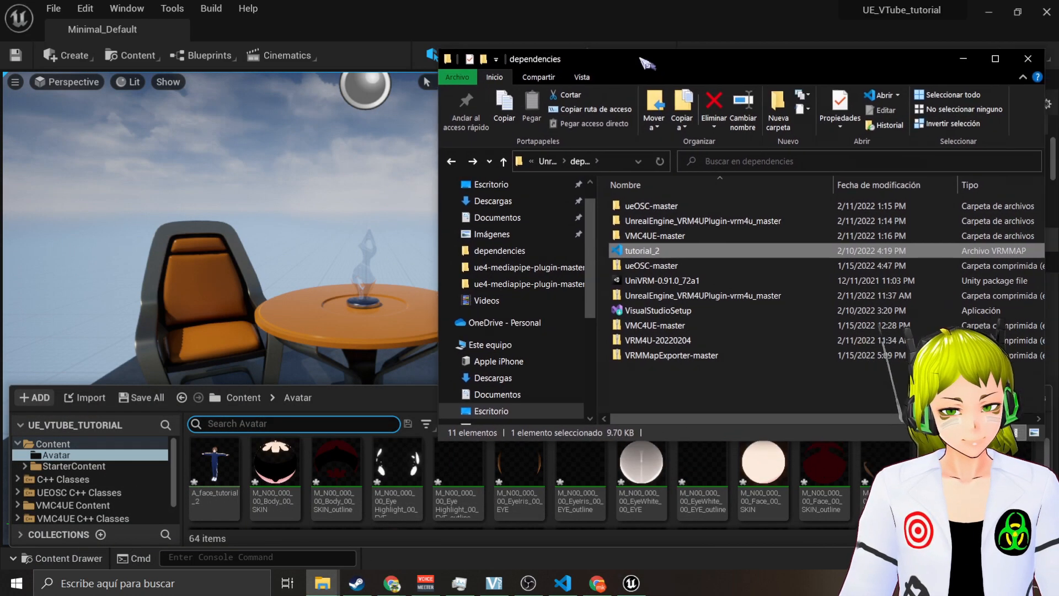
{"action": "left_click_drag", "start_coordinate": [635, 249], "coordinate": [493, 499]}
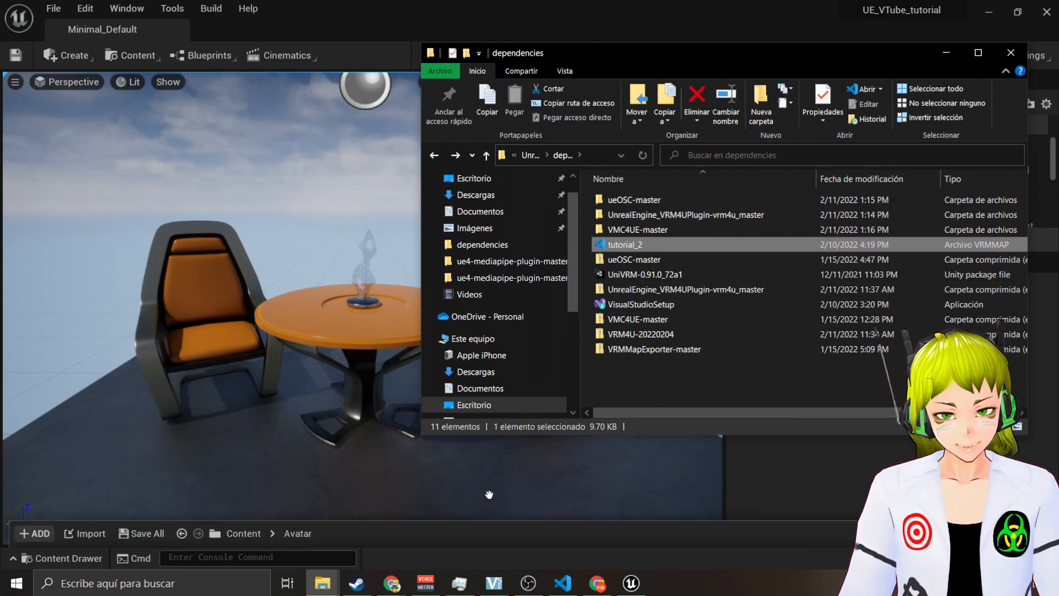
{"action": "left_click", "coordinate": [74, 557]}
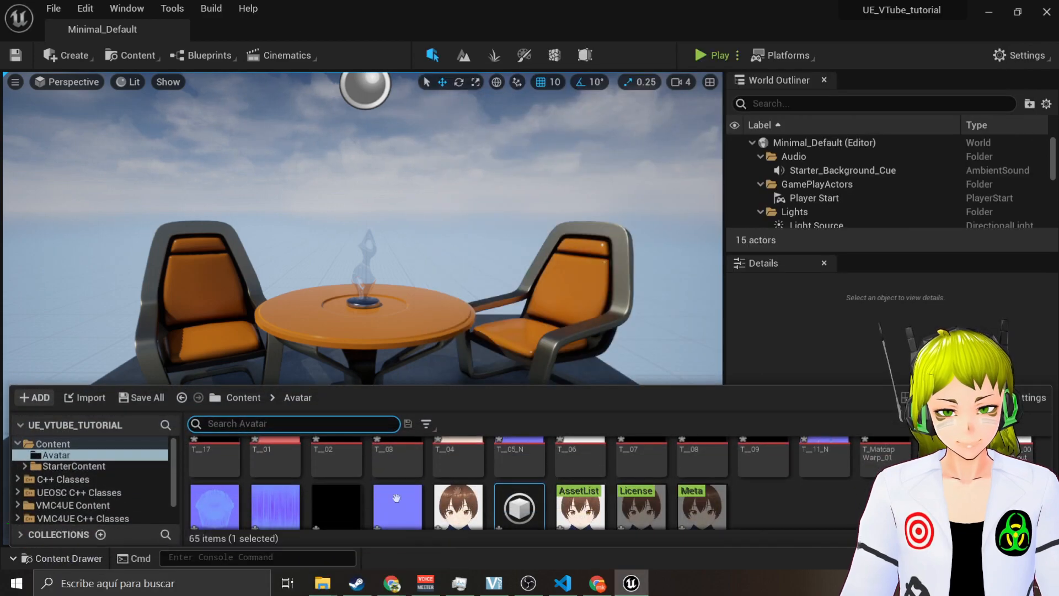
{"action": "scroll", "coordinate": [525, 472], "scroll_direction": "down", "scroll_amount": 2}
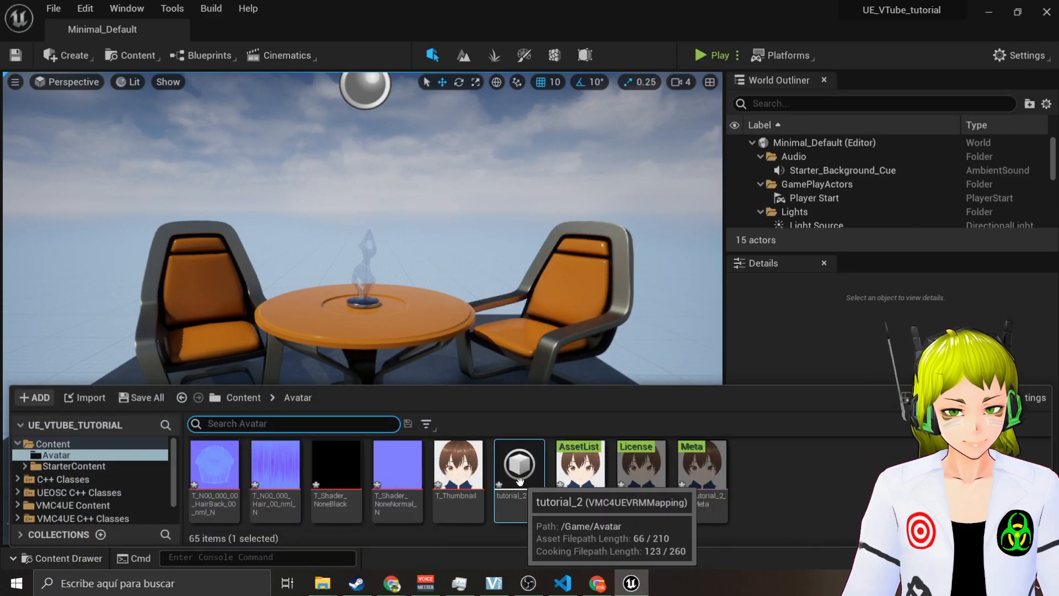
Create a second folder named BP_VRM inside the project's Content folder
{"action": "right_click", "coordinate": [52, 444]}
{"action": "left_click", "coordinate": [105, 124]}
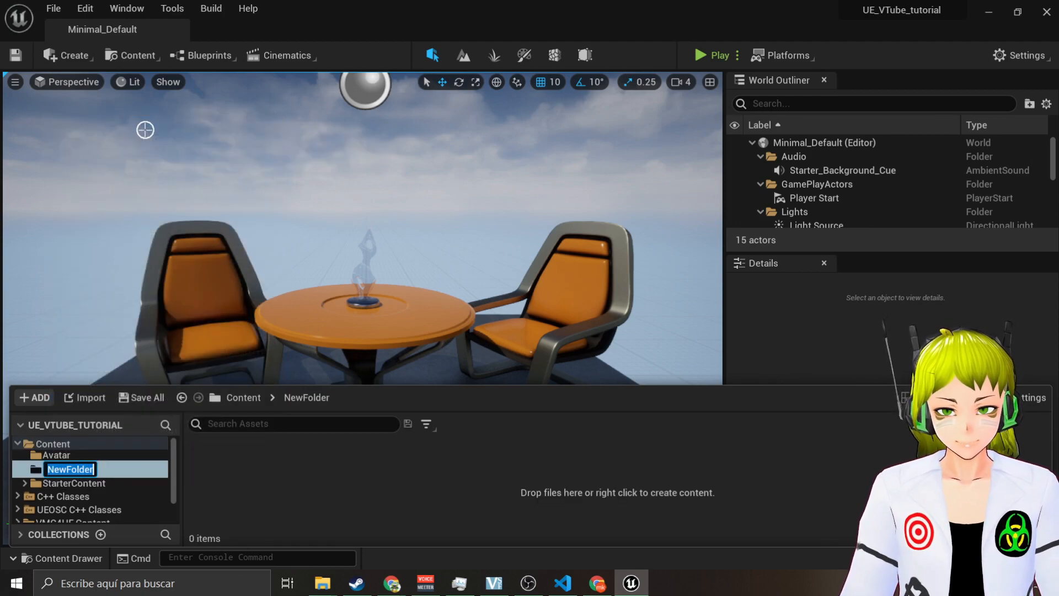
{"action": "key", "text": "BackSpace"}
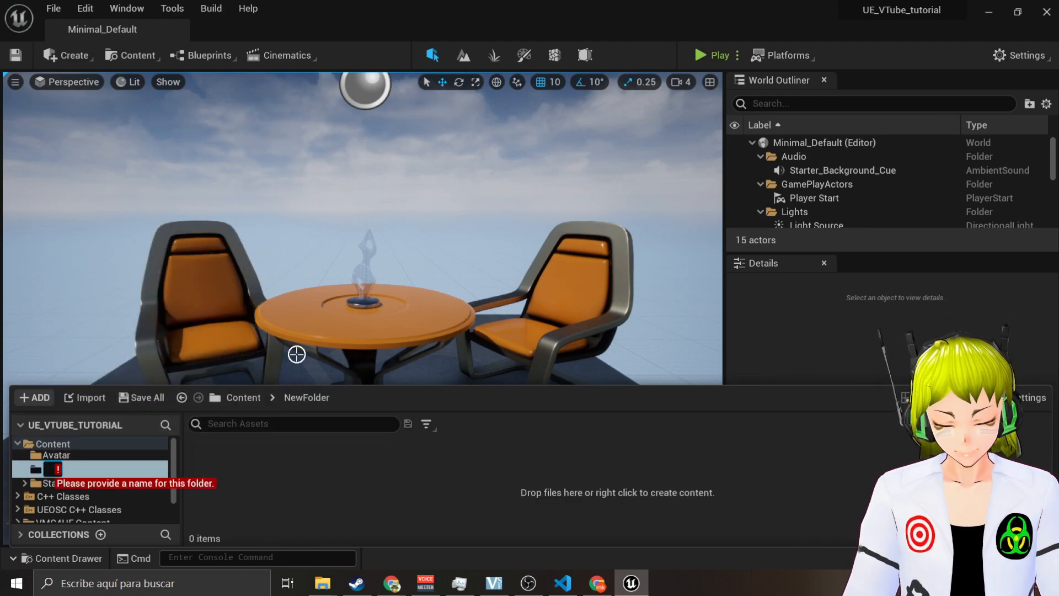
{"action": "type", "text": "BP_"}
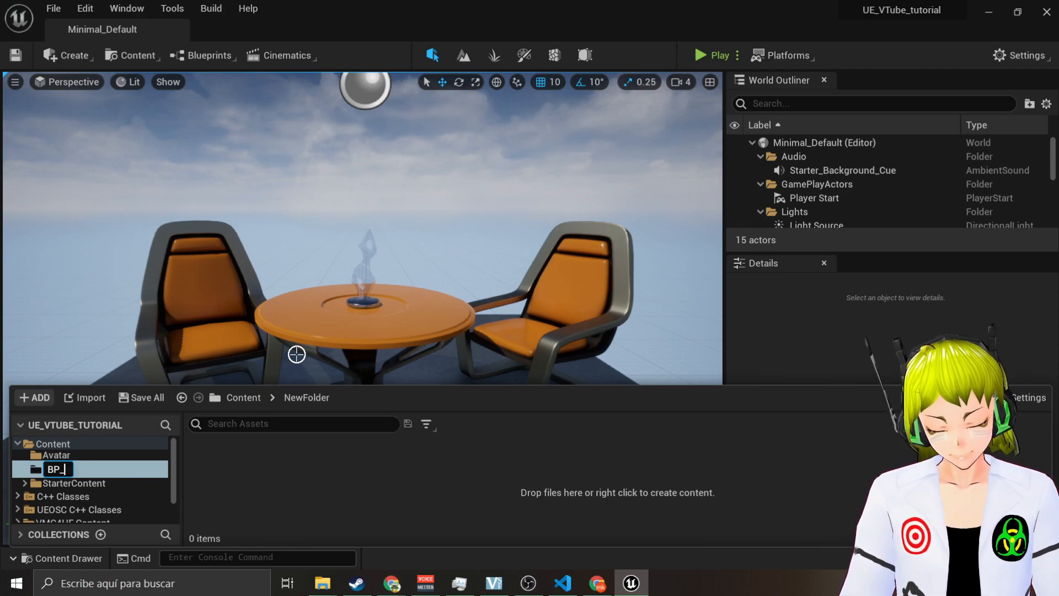
{"action": "type", "text": "VRM"}
{"action": "key", "text": "Return"}
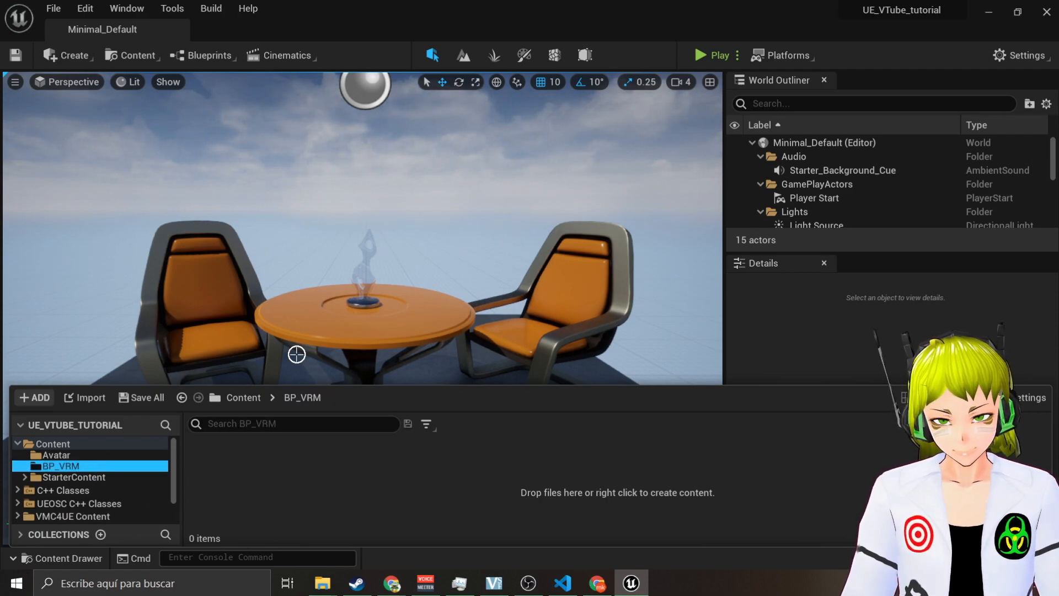
Create an Animation Blueprint targeting the SKEL_tutorial_2 skeleton in the BP_VRM folder and name it ABP_VRM
{"action": "right_click", "coordinate": [245, 468]}
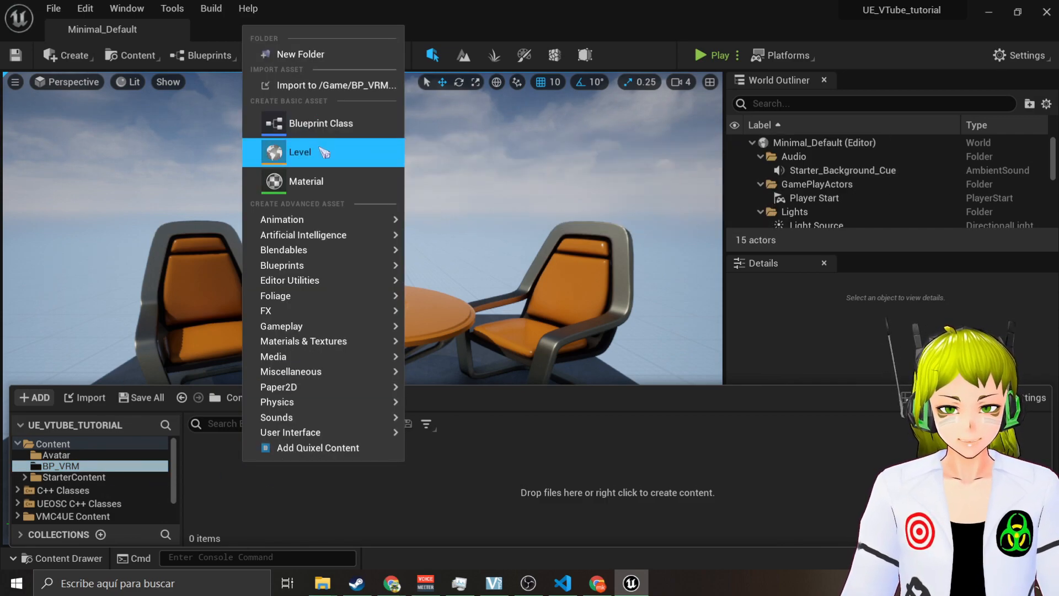
{"action": "mouse_move", "coordinate": [326, 228]}
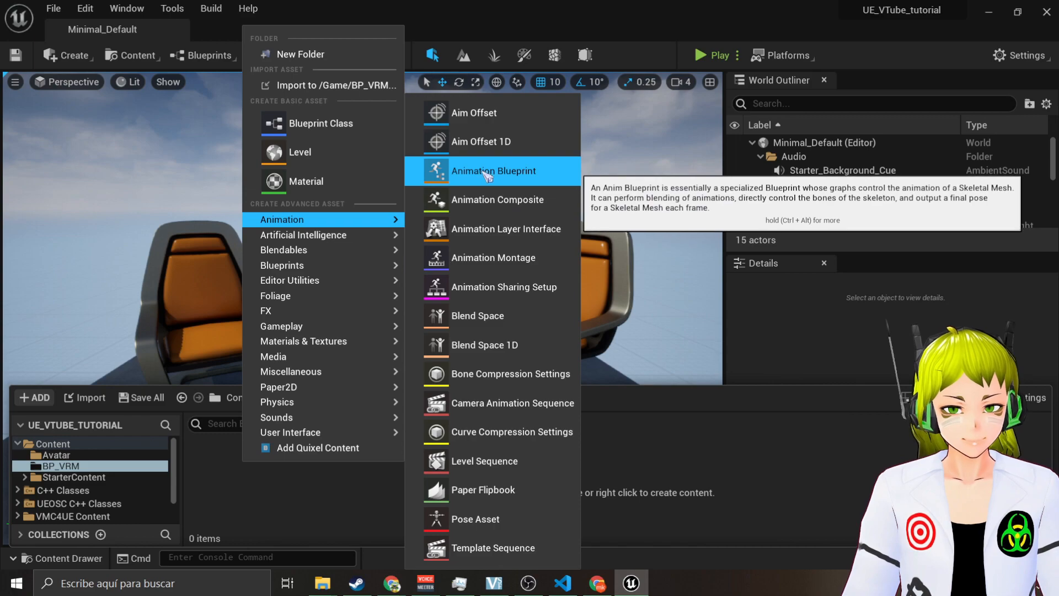
{"action": "right_click", "coordinate": [228, 494]}
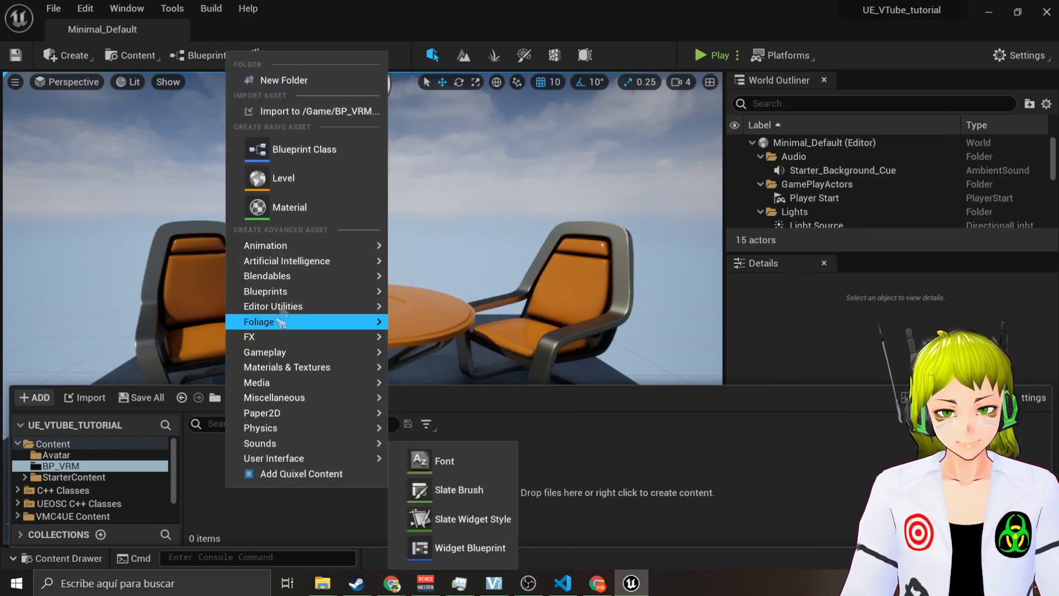
{"action": "mouse_move", "coordinate": [277, 246]}
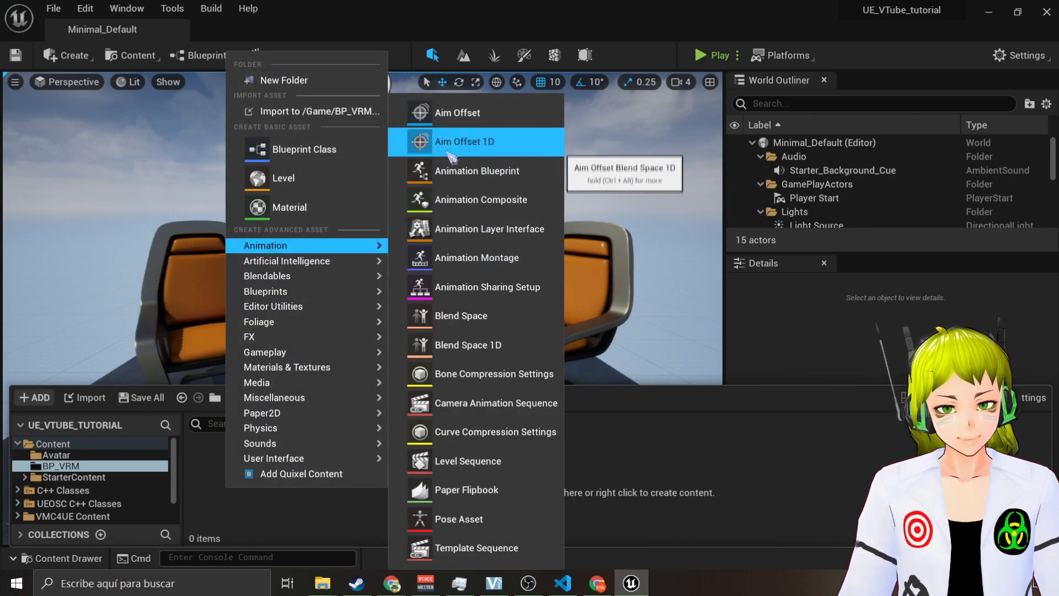
{"action": "left_click", "coordinate": [461, 175]}
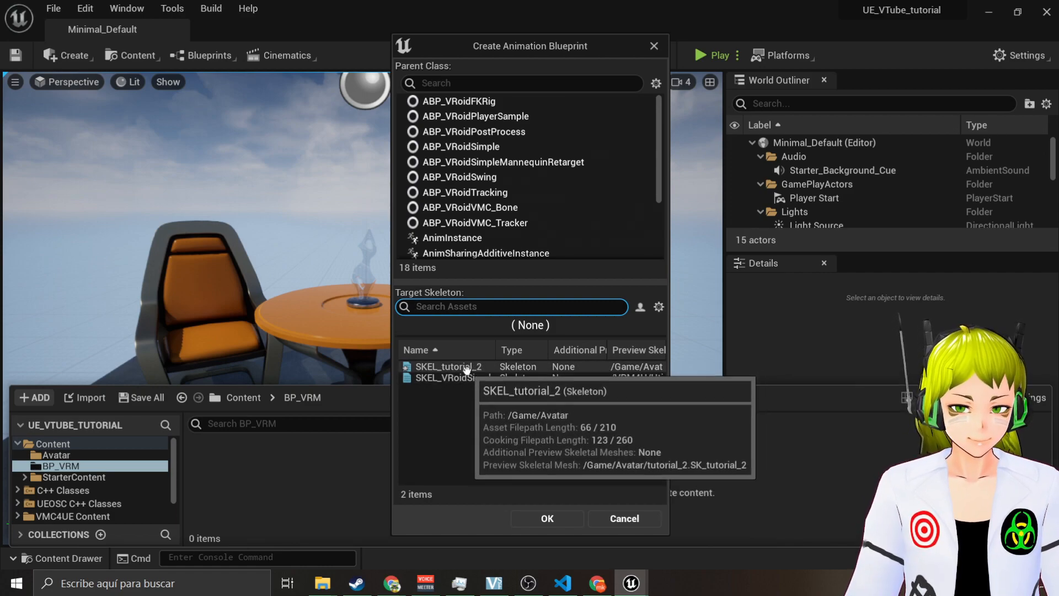
{"action": "left_click", "coordinate": [449, 366]}
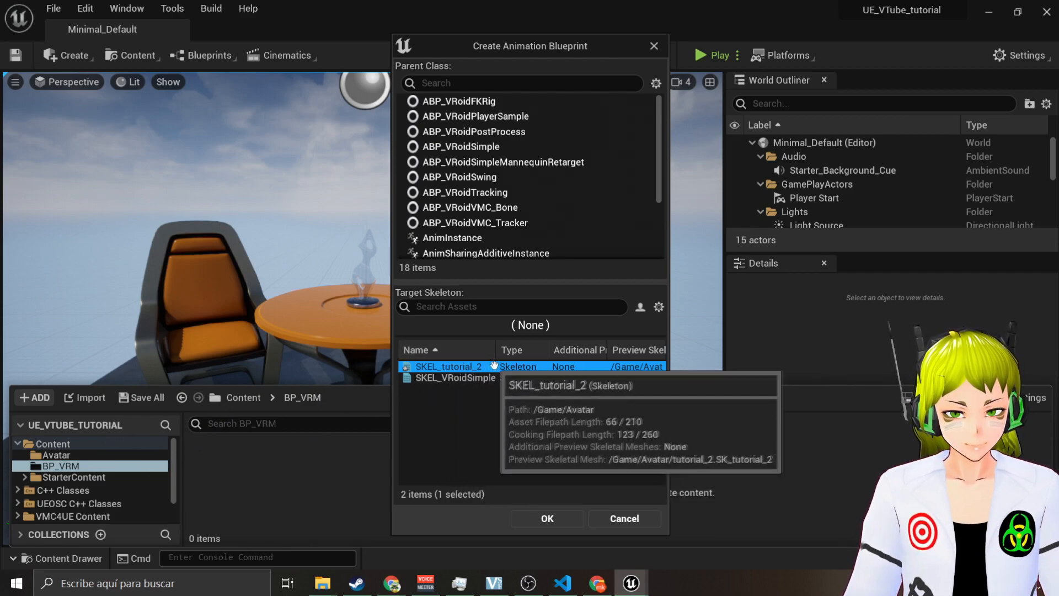
{"action": "left_click", "coordinate": [551, 517]}
{"action": "key", "text": "BackSpace"}
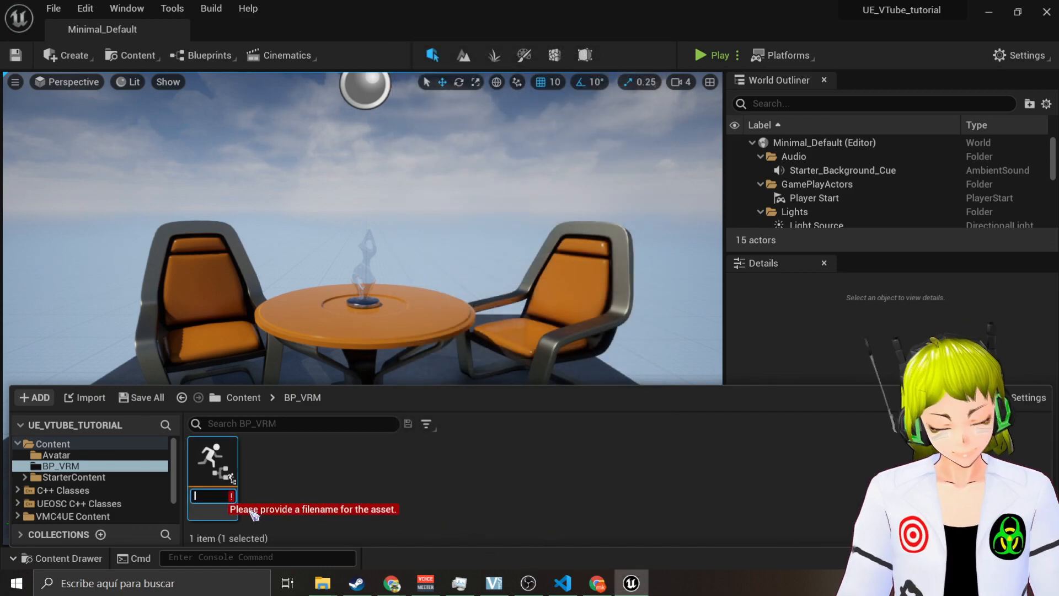
{"action": "type", "text": "ABP"}
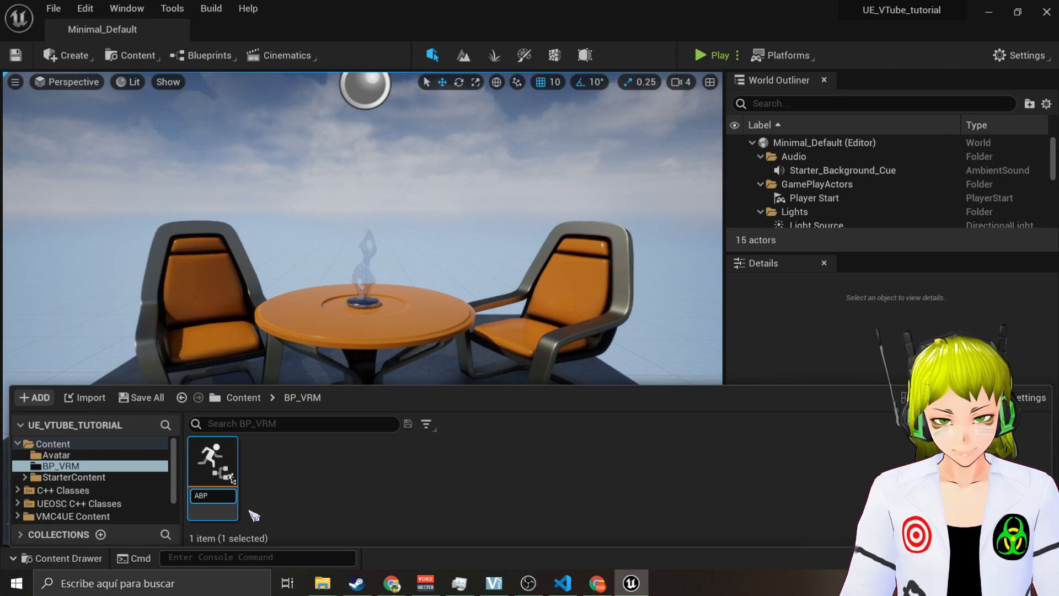
{"action": "key", "text": "Return"}
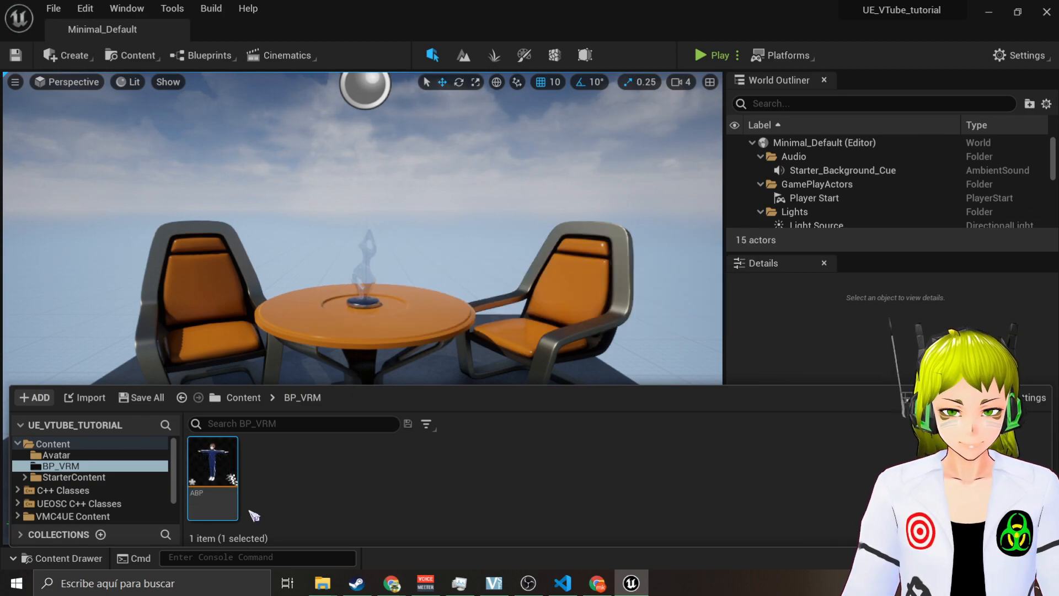
{"action": "right_click", "coordinate": [199, 455]}
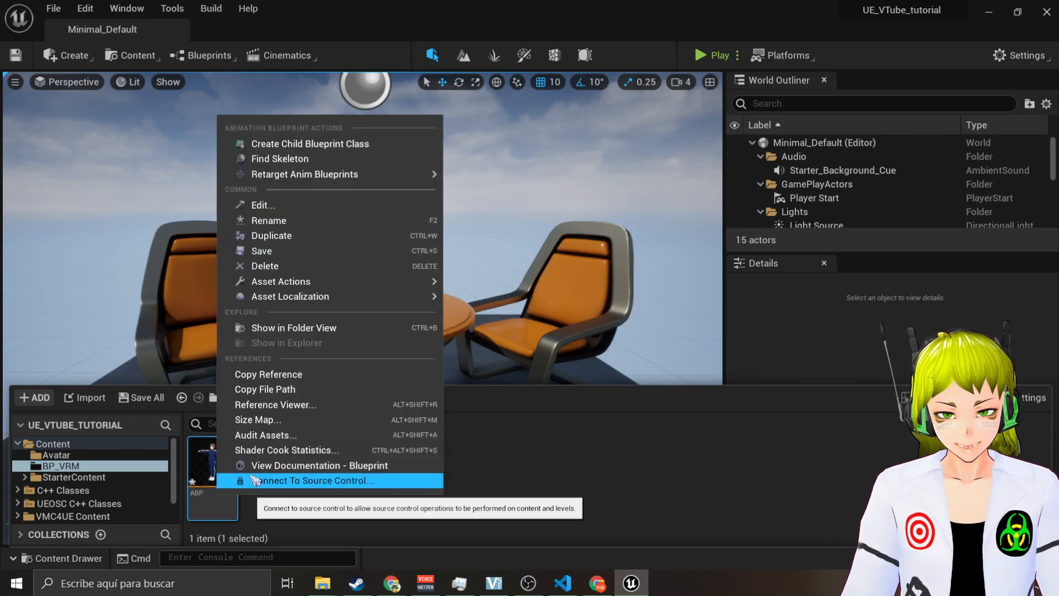
{"action": "left_click", "coordinate": [295, 220]}
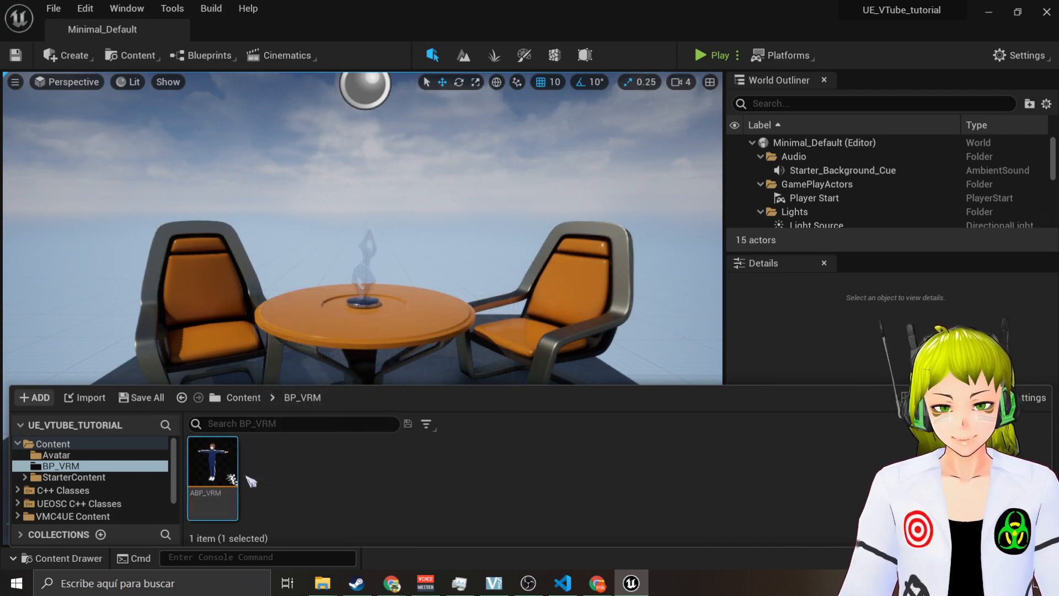
Create a Blueprint Class with Character as its parent in the BP_VRM folder and name it BP_VRM
{"action": "right_click", "coordinate": [270, 475]}
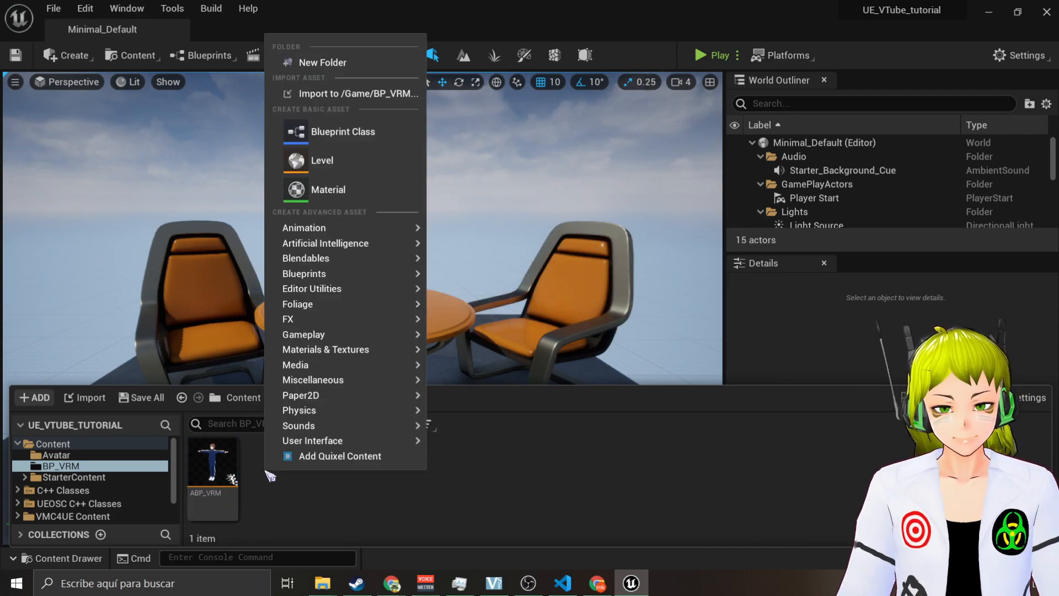
{"action": "left_click", "coordinate": [342, 133]}
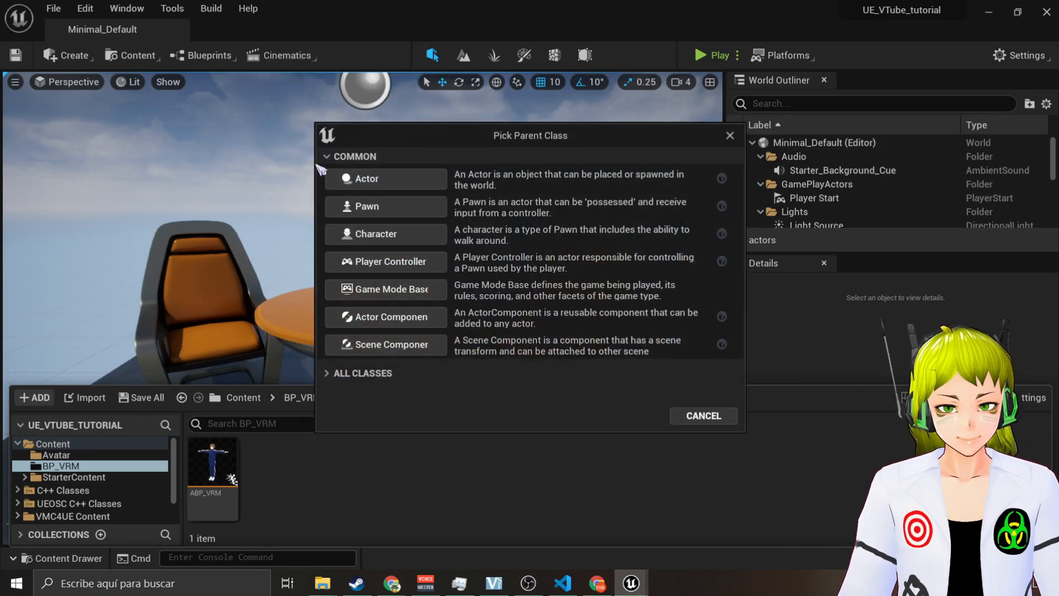
{"action": "left_click", "coordinate": [366, 233]}
{"action": "key", "text": "BackSpace"}
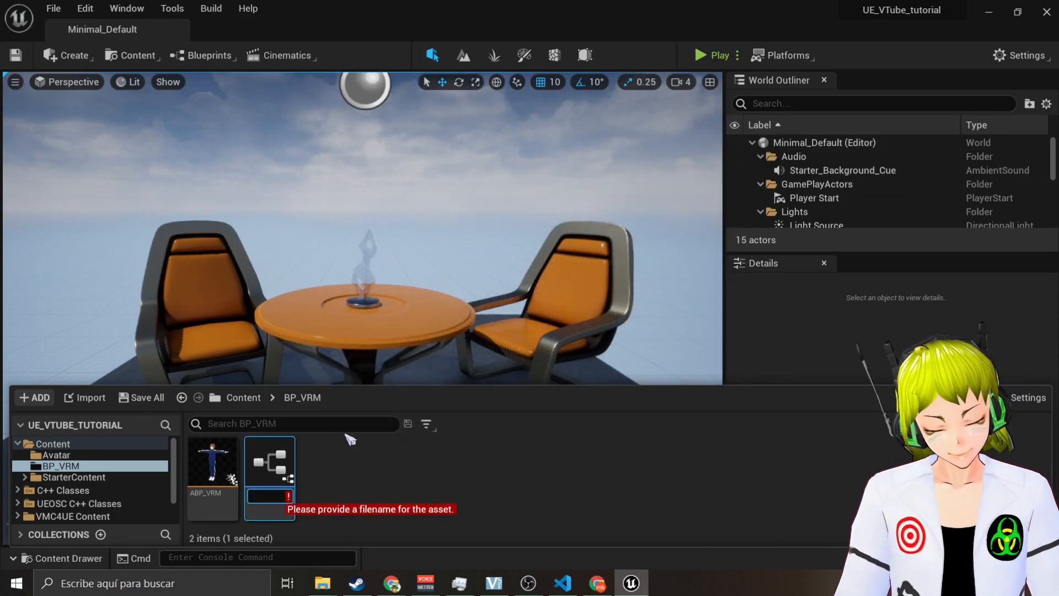
{"action": "type", "text": "BP_VRM"}
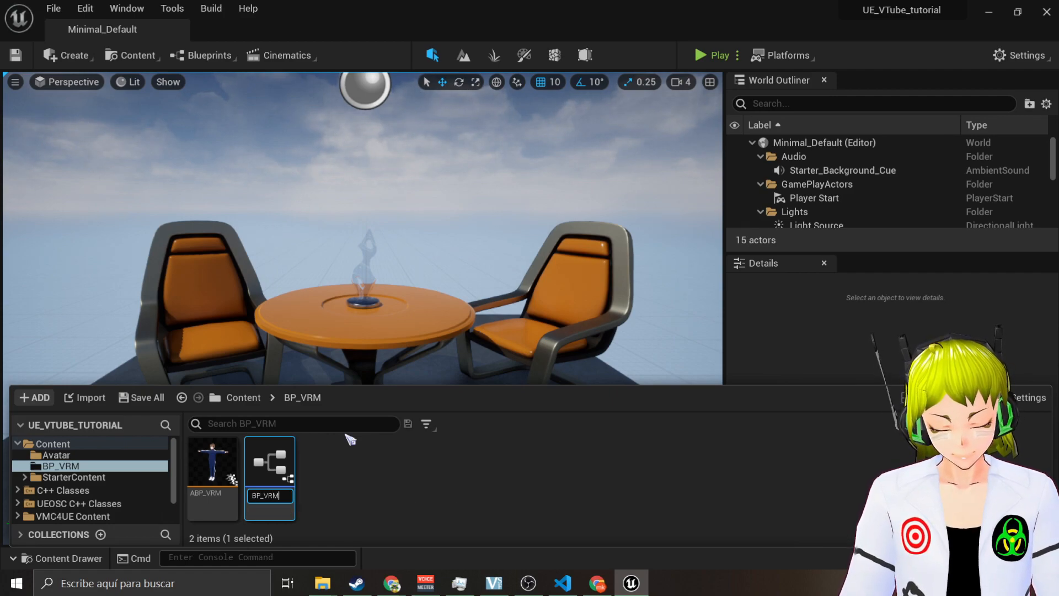
{"action": "key", "text": "Return"}
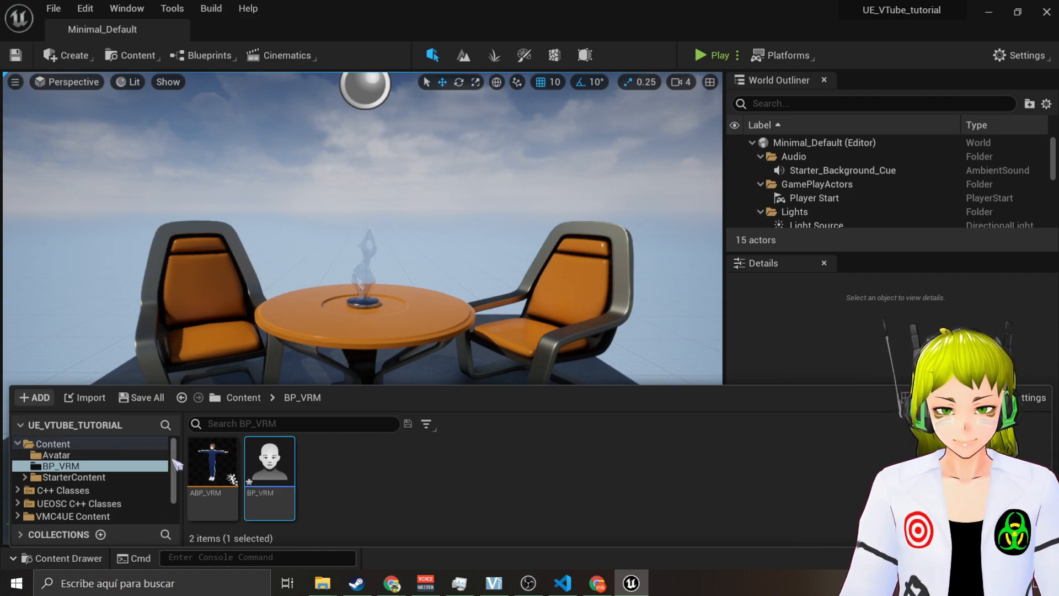
Open ABP_VRM docked beside the Minimal_Default level and add a Modify VMC4UE Bones node to its AnimGraph, clear of the Output Pose
{"action": "double_click", "coordinate": [212, 463]}
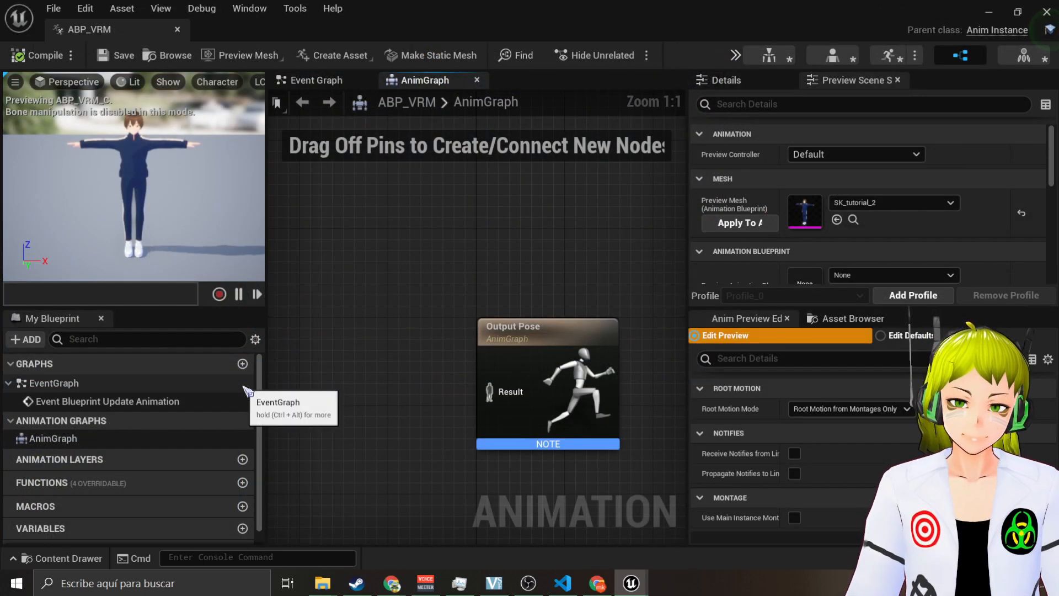
{"action": "left_click_drag", "start_coordinate": [117, 29], "coordinate": [259, 31]}
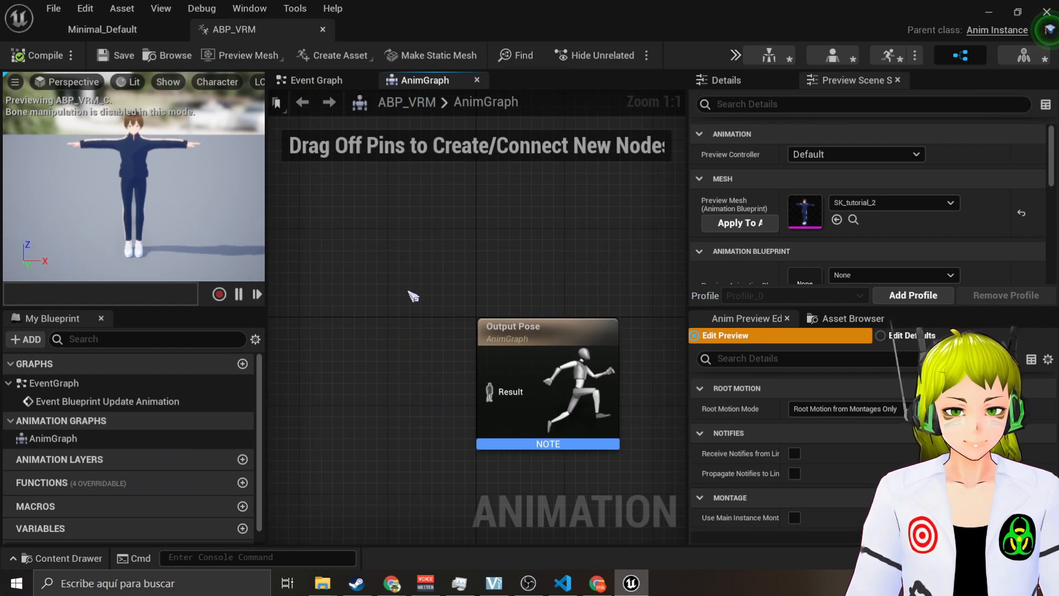
{"action": "right_click_drag", "start_coordinate": [426, 287], "coordinate": [562, 264]}
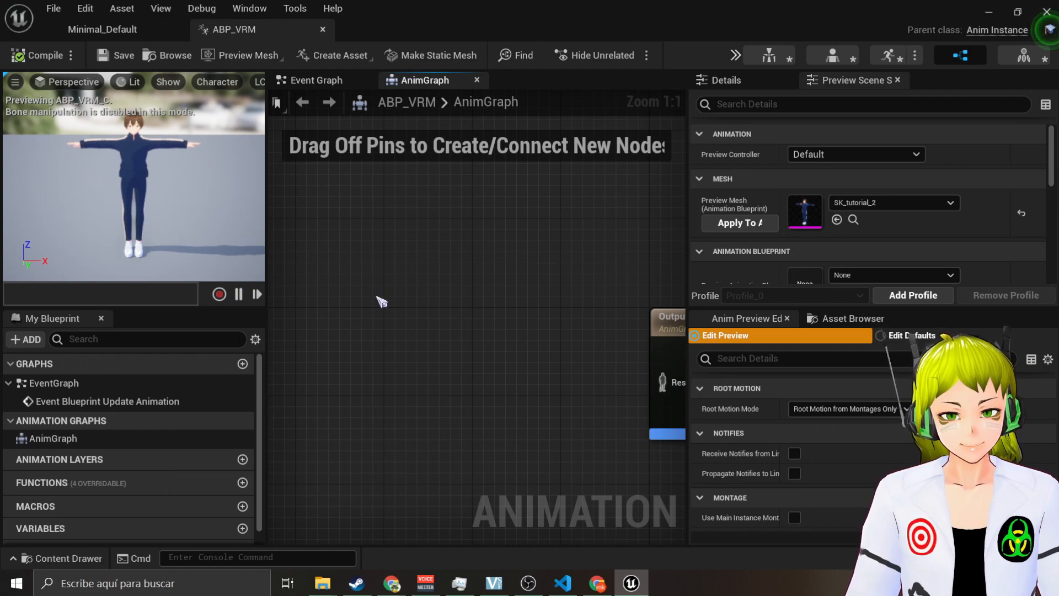
{"action": "right_click_drag", "start_coordinate": [405, 292], "coordinate": [370, 295]}
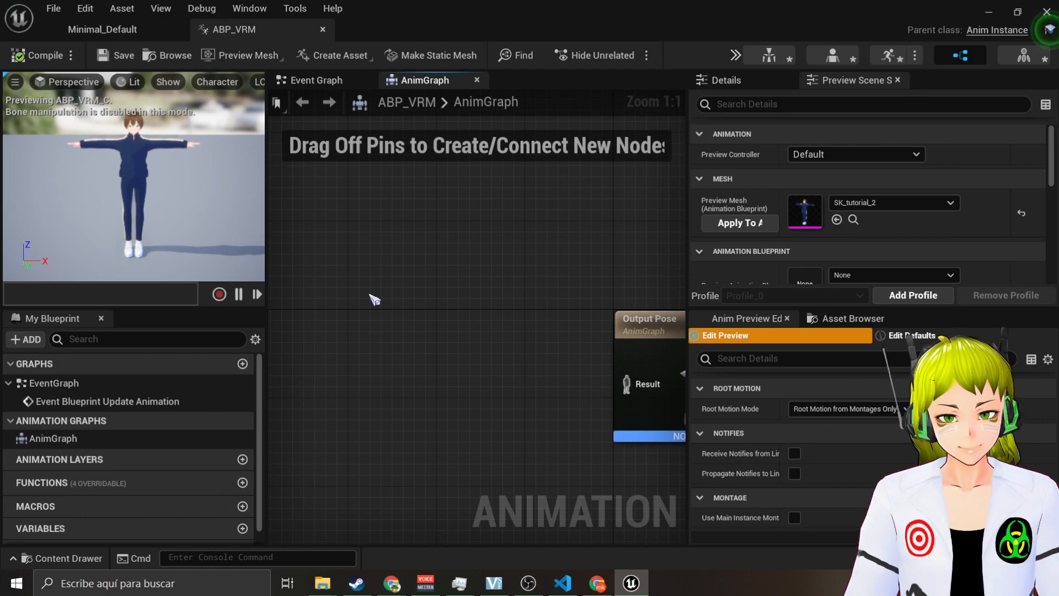
{"action": "right_click", "coordinate": [369, 297]}
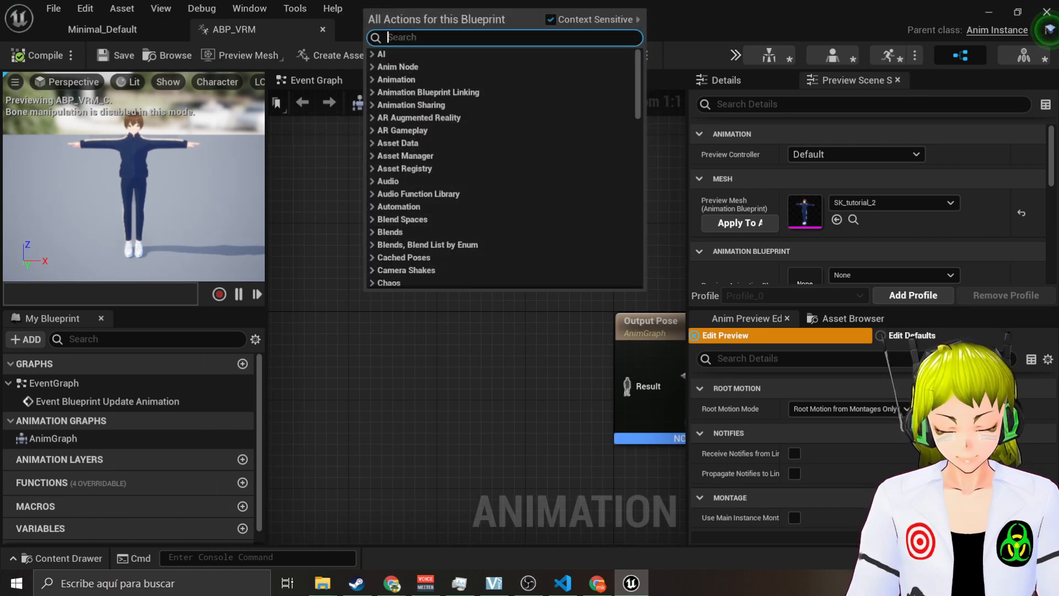
{"action": "type", "text": "VMC4"}
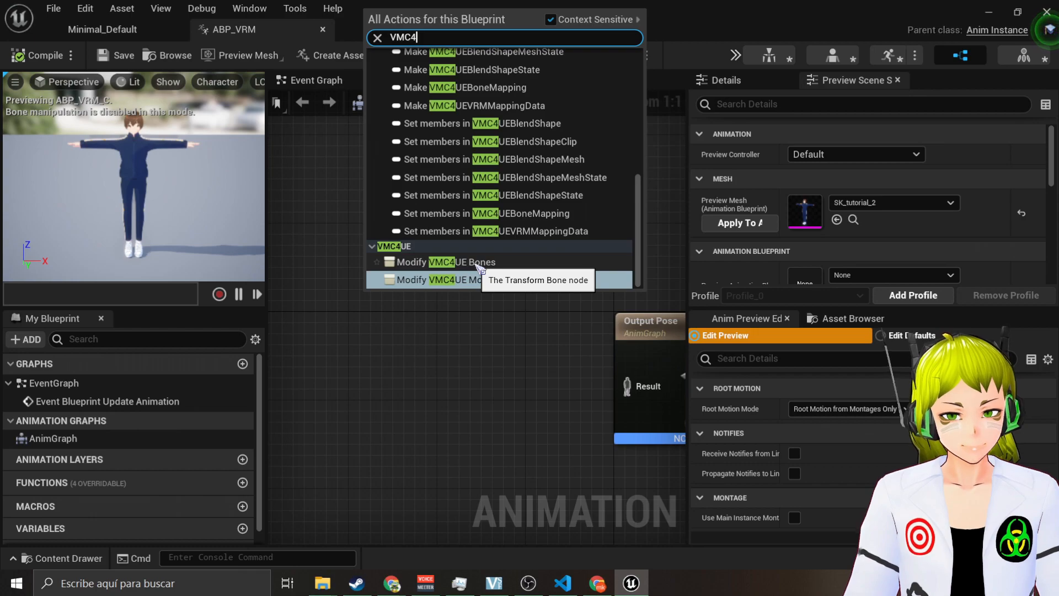
{"action": "left_click", "coordinate": [425, 263]}
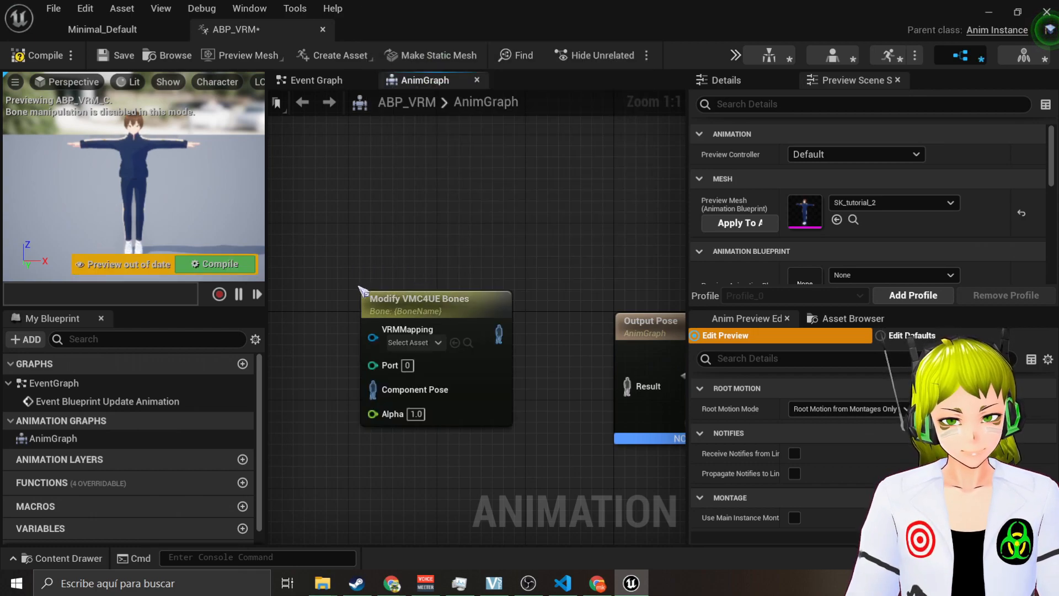
{"action": "left_click_drag", "start_coordinate": [419, 298], "coordinate": [306, 192]}
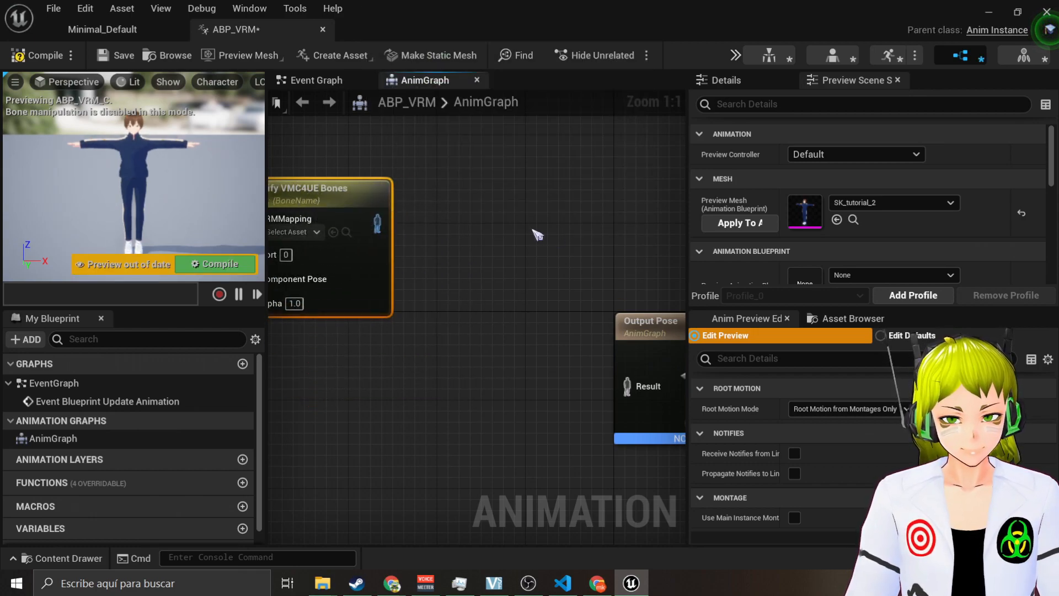
Add a Modify VMC4UE Morph node before the Output Pose and connect its output pose to the Result input
{"action": "right_click_drag", "start_coordinate": [516, 237], "coordinate": [456, 193]}
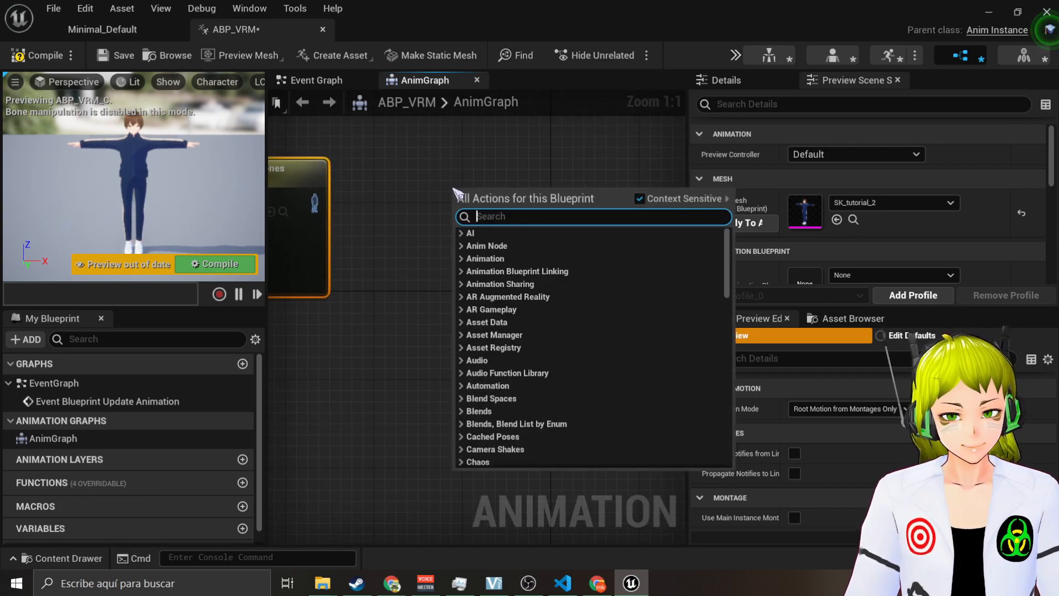
{"action": "type", "text": "VMC"}
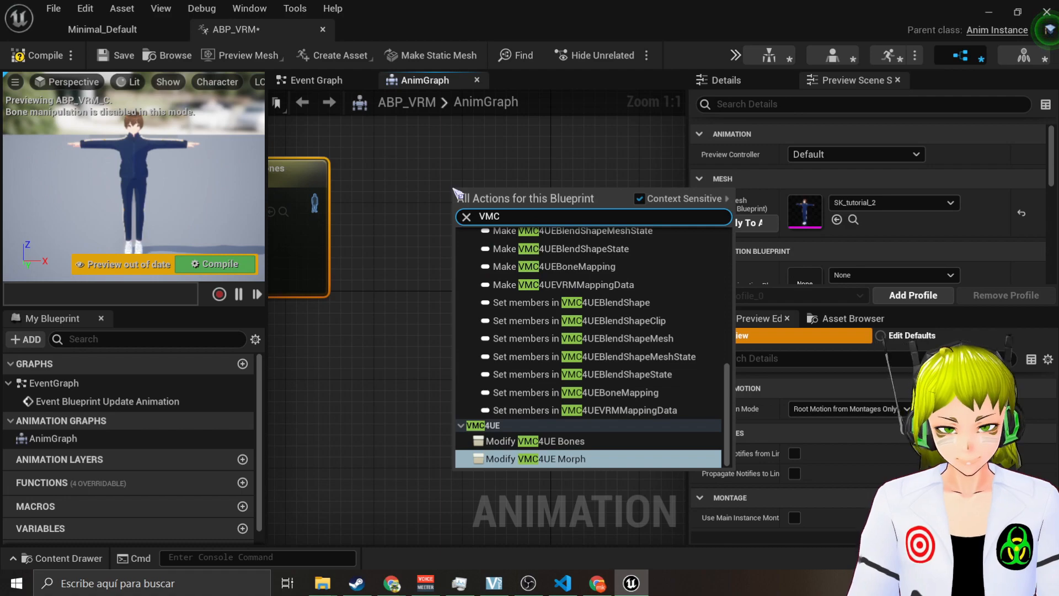
{"action": "left_click", "coordinate": [540, 460]}
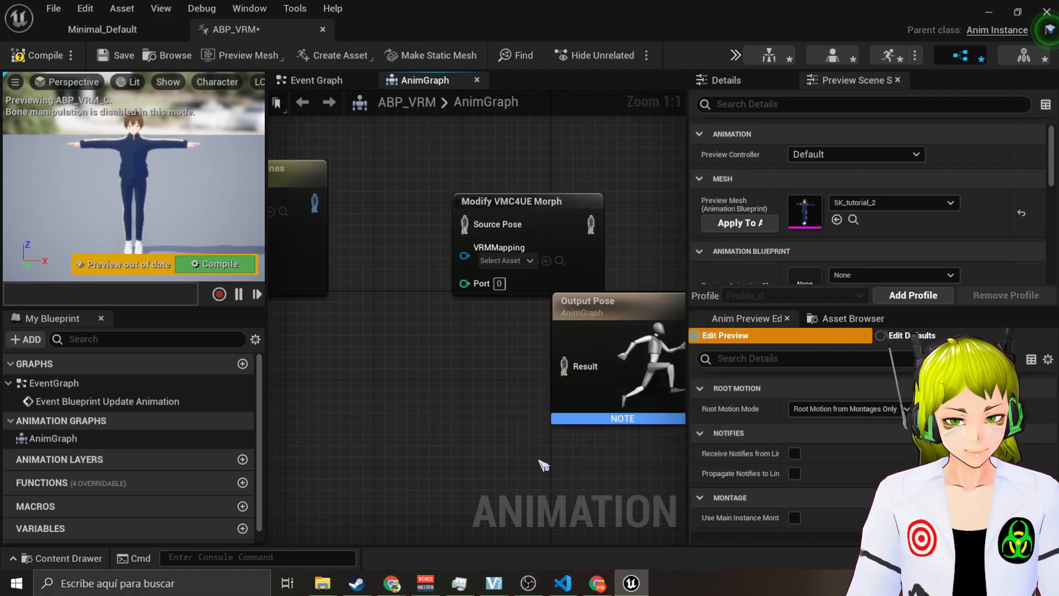
{"action": "left_click_drag", "start_coordinate": [484, 204], "coordinate": [399, 227]}
{"action": "right_click_drag", "start_coordinate": [330, 421], "coordinate": [427, 387]}
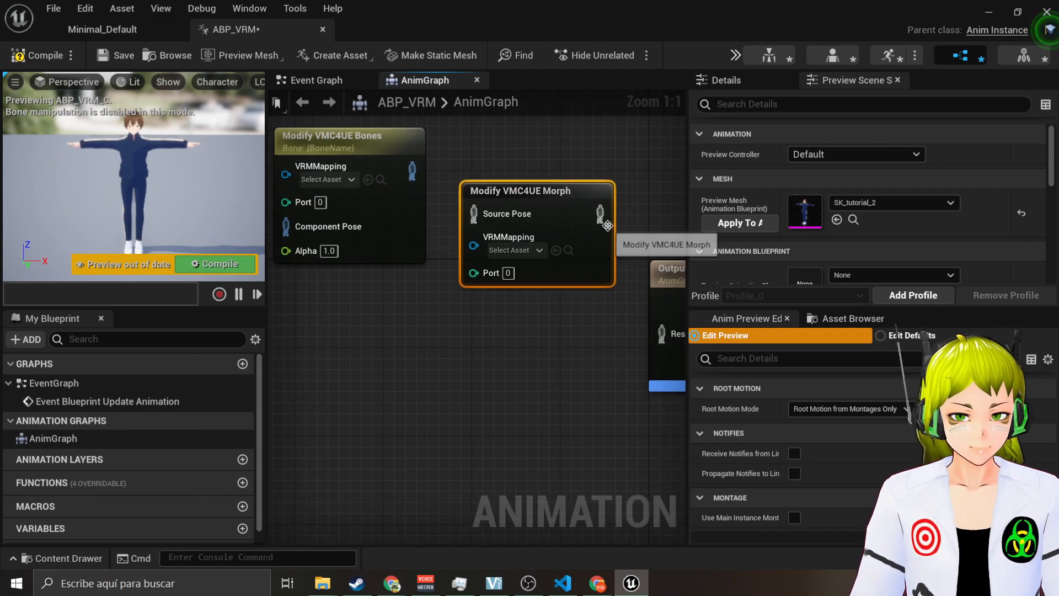
{"action": "right_click_drag", "start_coordinate": [571, 360], "coordinate": [492, 363]}
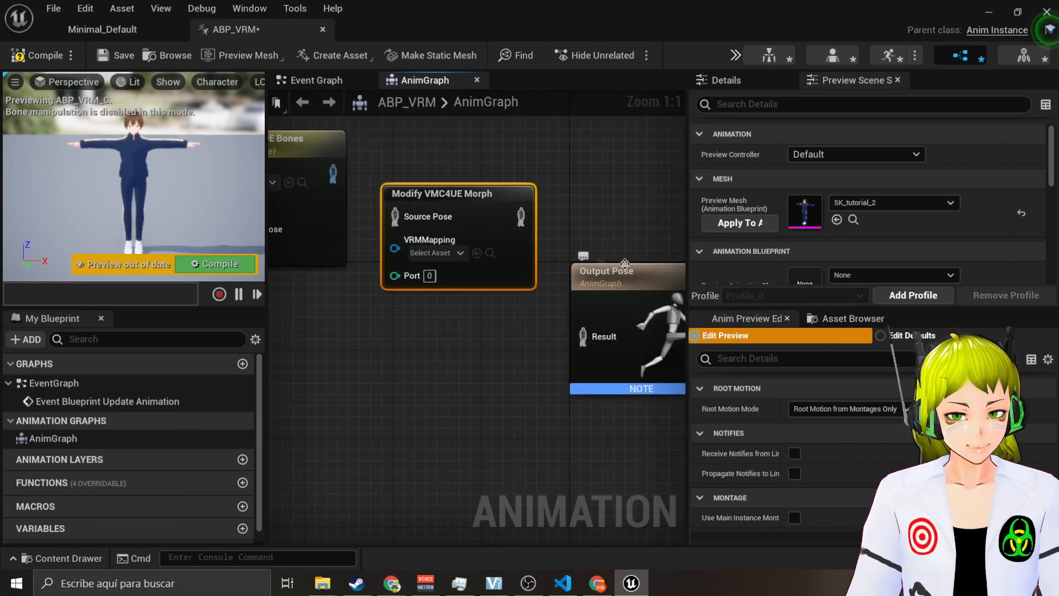
{"action": "left_click_drag", "start_coordinate": [520, 217], "coordinate": [583, 336]}
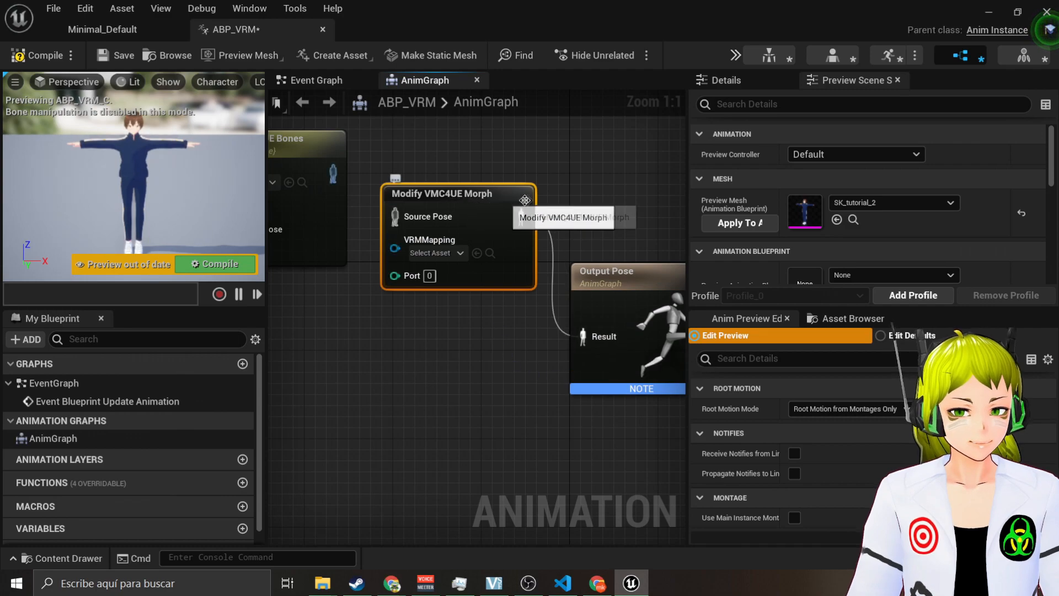
Connect the Modify VMC4UE Bones output to the Morph node's Source Pose, align the Component To Local node between them, and compile
{"action": "right_click_drag", "start_coordinate": [447, 366], "coordinate": [632, 417]}
{"action": "left_click_drag", "start_coordinate": [466, 201], "coordinate": [373, 232]}
{"action": "left_click_drag", "start_coordinate": [422, 256], "coordinate": [606, 270]}
{"action": "left_click_drag", "start_coordinate": [516, 238], "coordinate": [506, 238]}
{"action": "right_click_drag", "start_coordinate": [573, 186], "coordinate": [558, 160]}
{"action": "right_click_drag", "start_coordinate": [486, 359], "coordinate": [485, 364]}
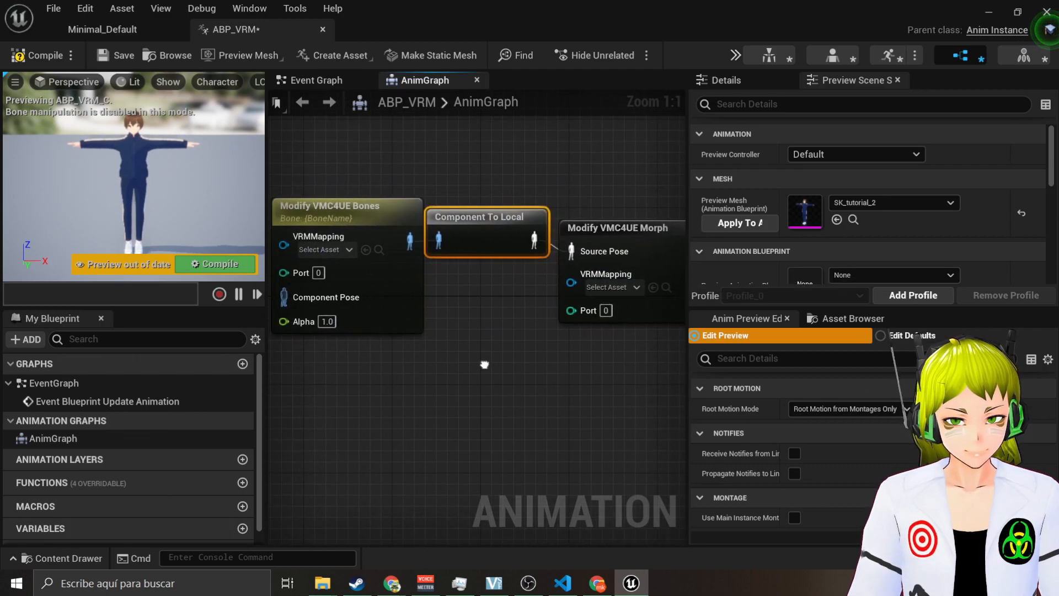
{"action": "left_click", "coordinate": [237, 271]}
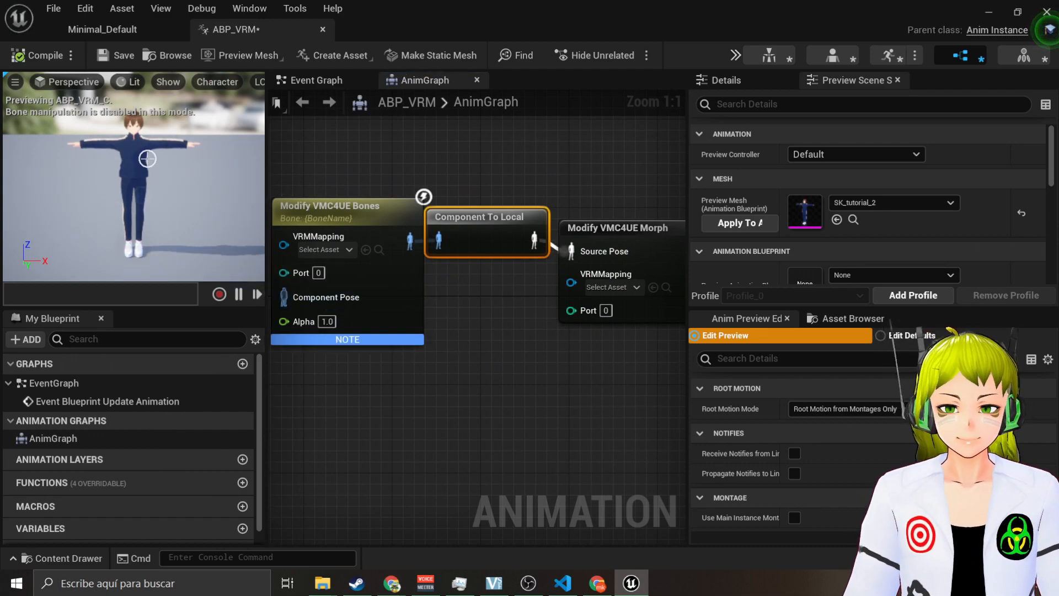
Set the Modify VMC4UE Bones node's VRMMapping to tutorial_2 and its Port to 39546
{"action": "right_click_drag", "start_coordinate": [501, 337], "coordinate": [545, 330]}
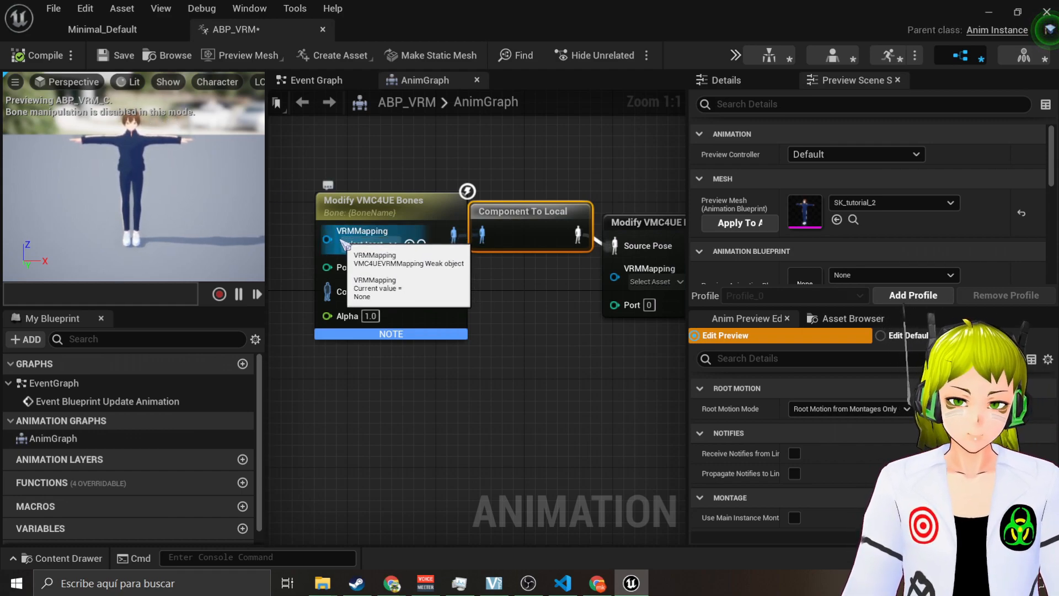
{"action": "left_click", "coordinate": [365, 244]}
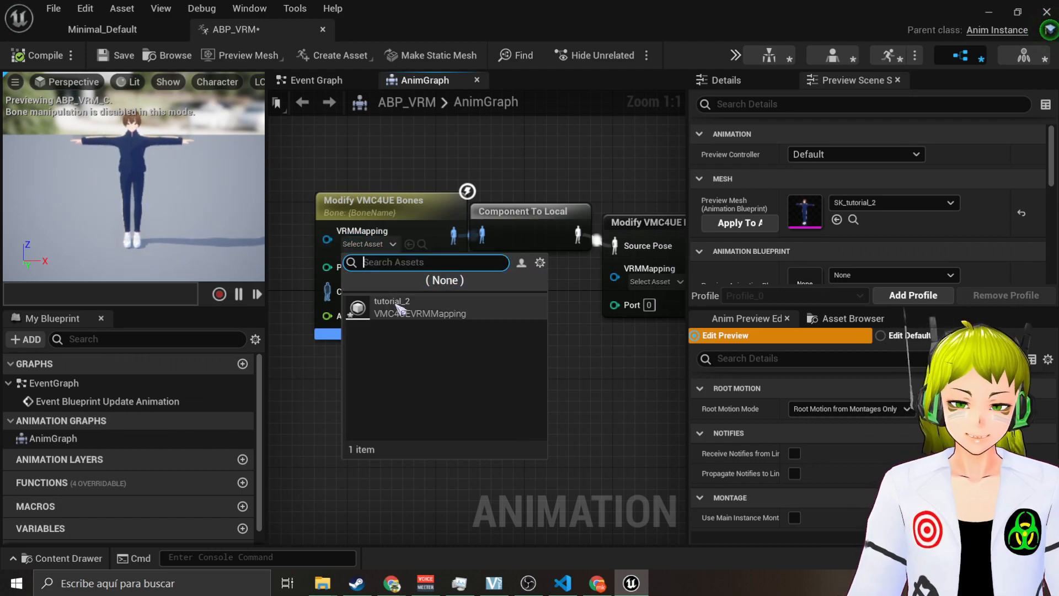
{"action": "left_click", "coordinate": [427, 303]}
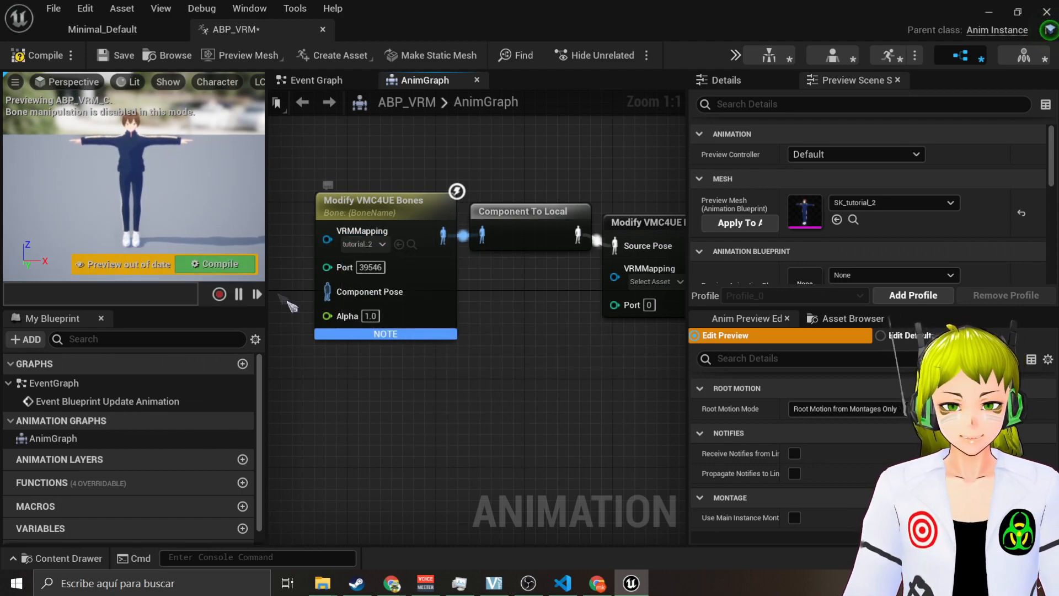
Compile ABP_VRM and frame the avatar's upper body close up in the preview viewport
{"action": "left_click", "coordinate": [243, 269]}
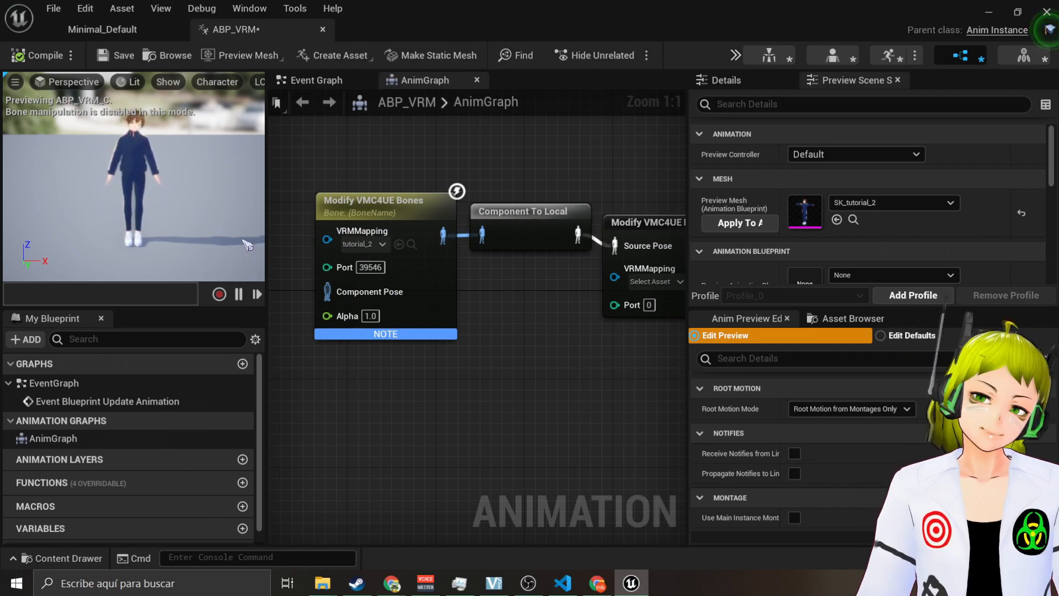
{"action": "scroll", "coordinate": [146, 156], "scroll_direction": "up", "scroll_amount": 5}
{"action": "mouse_move", "coordinate": [146, 157]}
{"action": "right_mouse_down"}
{"action": "mouse_move", "coordinate": [146, 110]}
{"action": "mouse_move", "coordinate": [121, 105]}
{"action": "mouse_move", "coordinate": [129, 165]}
{"action": "mouse_move", "coordinate": [151, 185]}
{"action": "mouse_move", "coordinate": [138, 146]}
{"action": "right_mouse_up"}
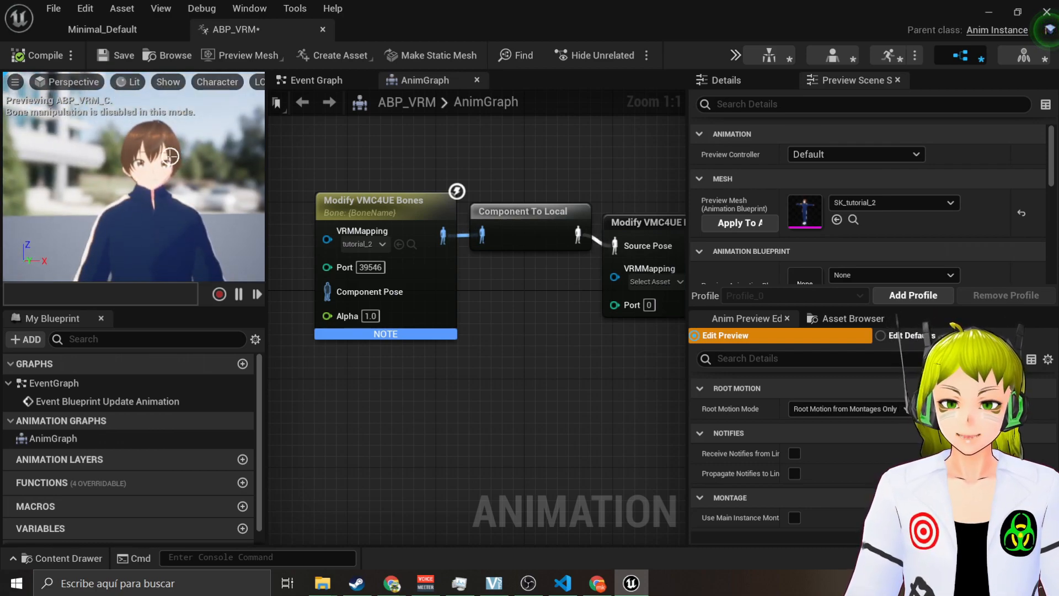
Set the Modify VMC4UE Morph node's Port to 39546 and its VRMMapping to tutorial_2, compiling the blueprint after each change
{"action": "right_click_drag", "start_coordinate": [526, 301], "coordinate": [385, 296]}
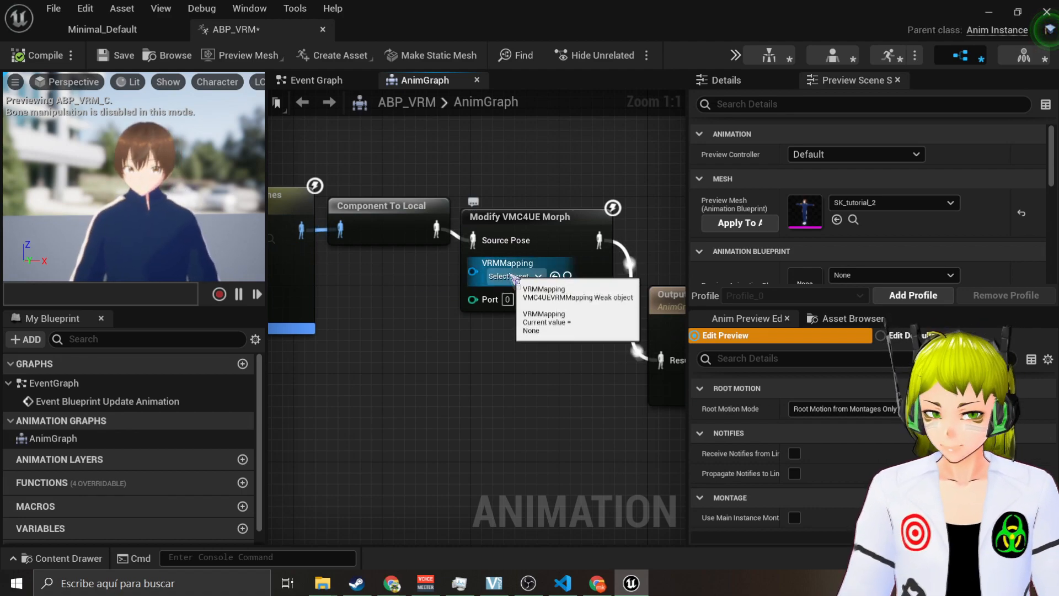
{"action": "right_click_drag", "start_coordinate": [386, 318], "coordinate": [460, 333]}
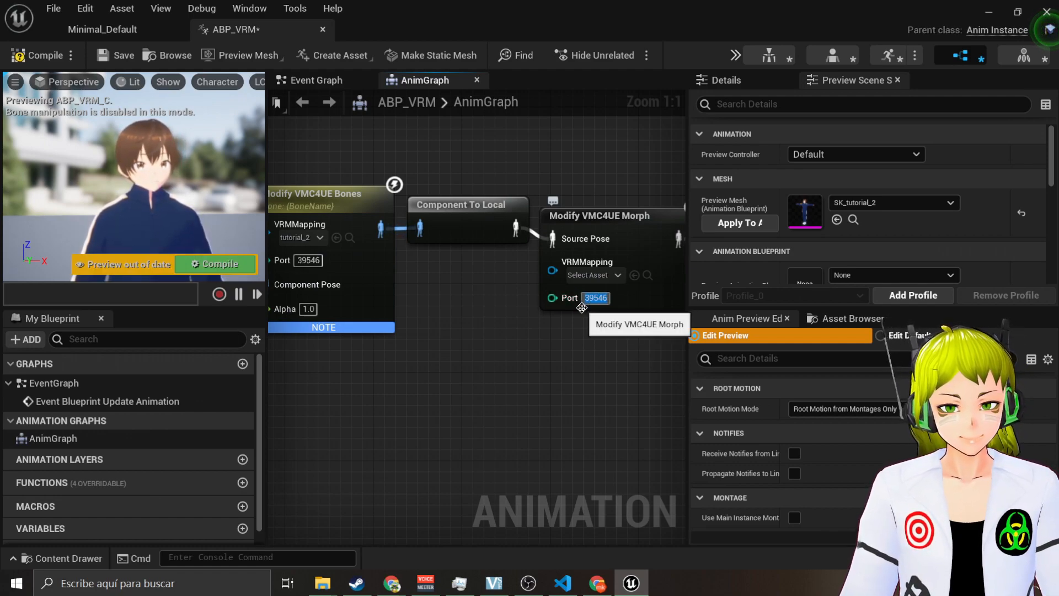
{"action": "left_click", "coordinate": [216, 264]}
{"action": "right_click_drag", "start_coordinate": [465, 300], "coordinate": [390, 298]}
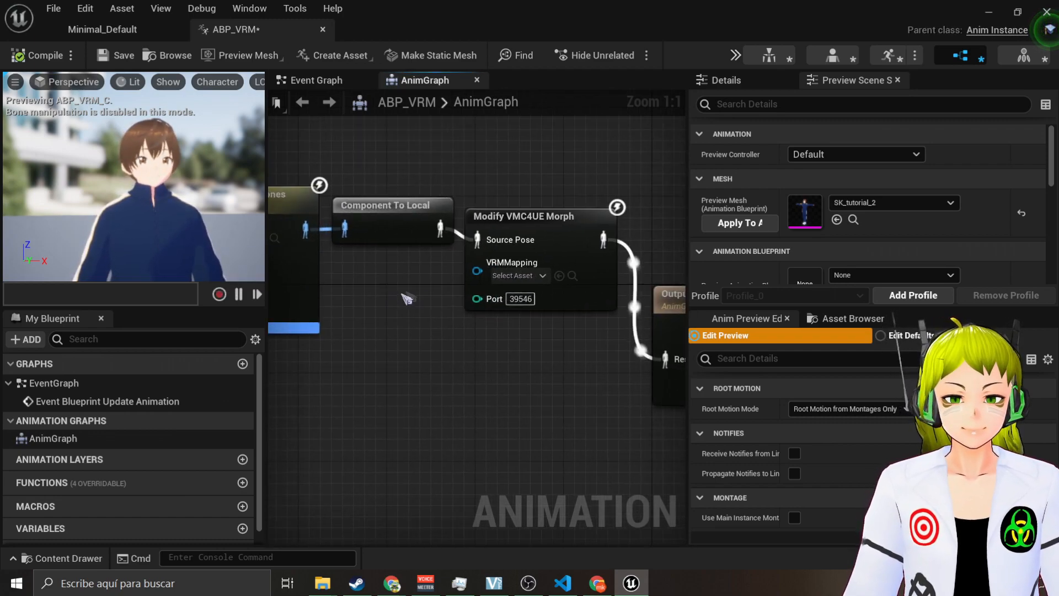
{"action": "left_click", "coordinate": [532, 276]}
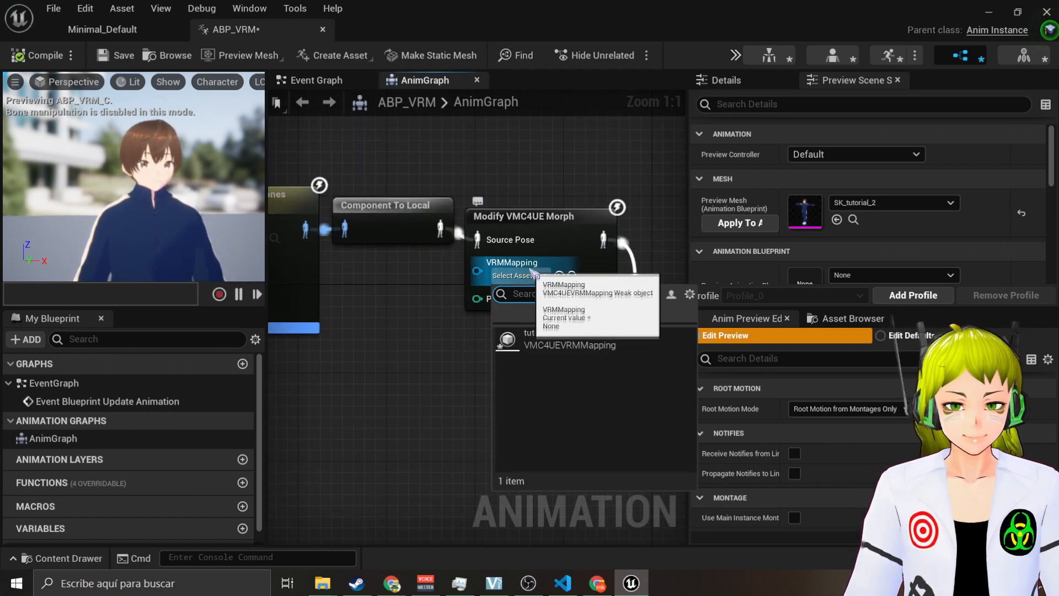
{"action": "left_click", "coordinate": [541, 337]}
{"action": "left_click", "coordinate": [203, 265]}
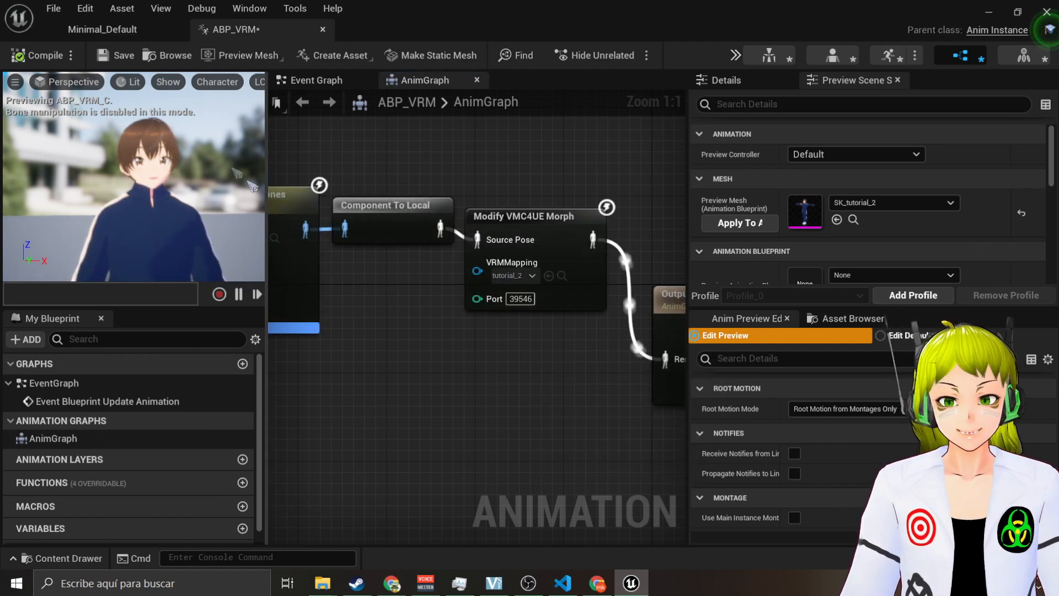
Save the ABP_VRM animation blueprint and close its editor
{"action": "right_click_drag", "start_coordinate": [397, 322], "coordinate": [402, 263]}
{"action": "scroll", "coordinate": [504, 329], "scroll_direction": "down", "scroll_amount": 2}
{"action": "left_click", "coordinate": [117, 55]}
{"action": "left_click", "coordinate": [326, 29]}
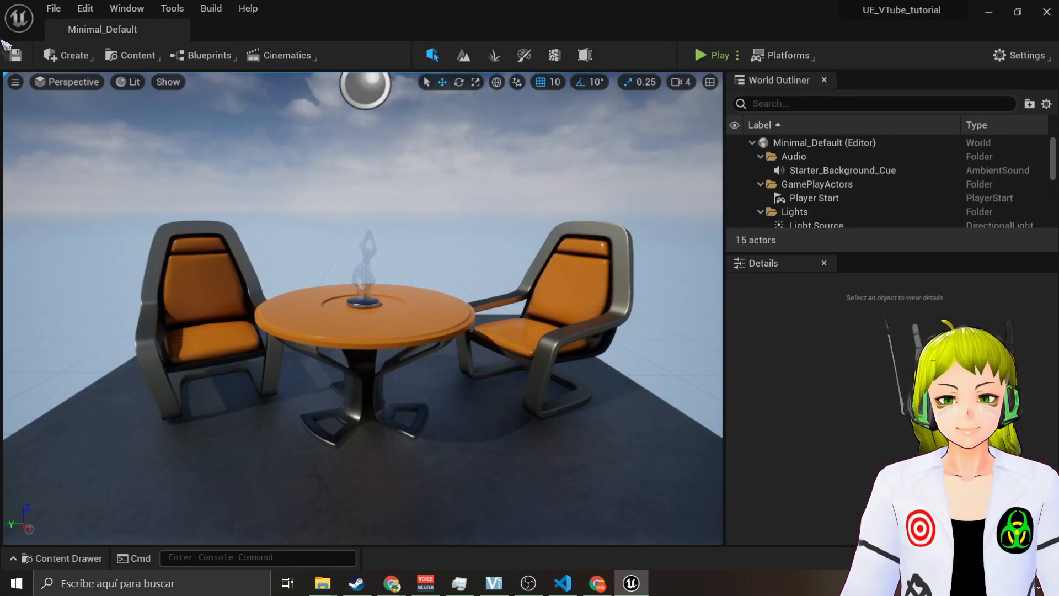
Open the BP_VRM character blueprint from the BP_VRM content folder and dock its editor beside the Minimal_Default level
{"action": "left_click", "coordinate": [33, 557]}
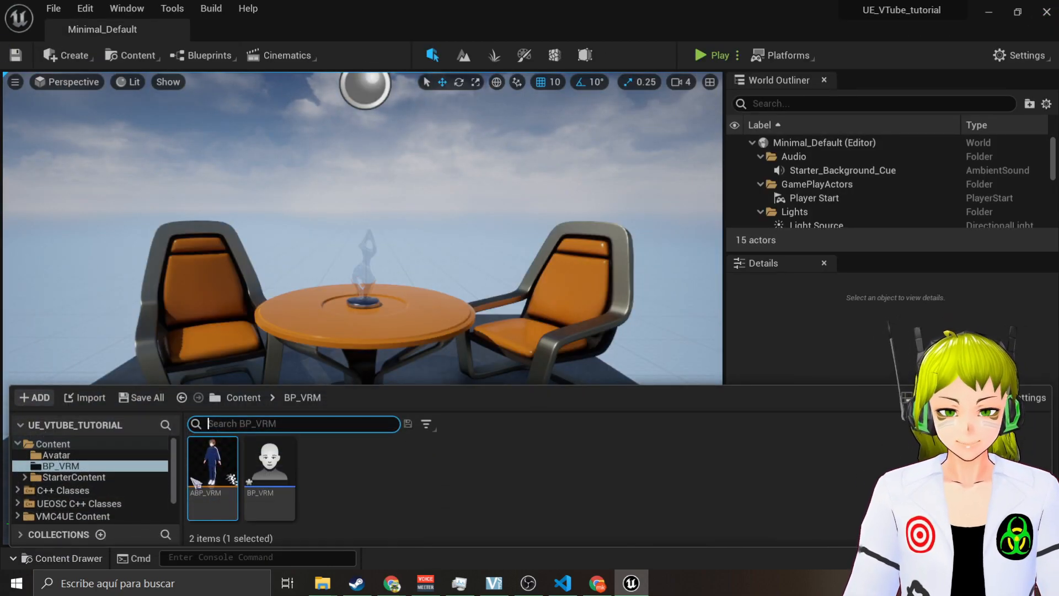
{"action": "left_click", "coordinate": [272, 453]}
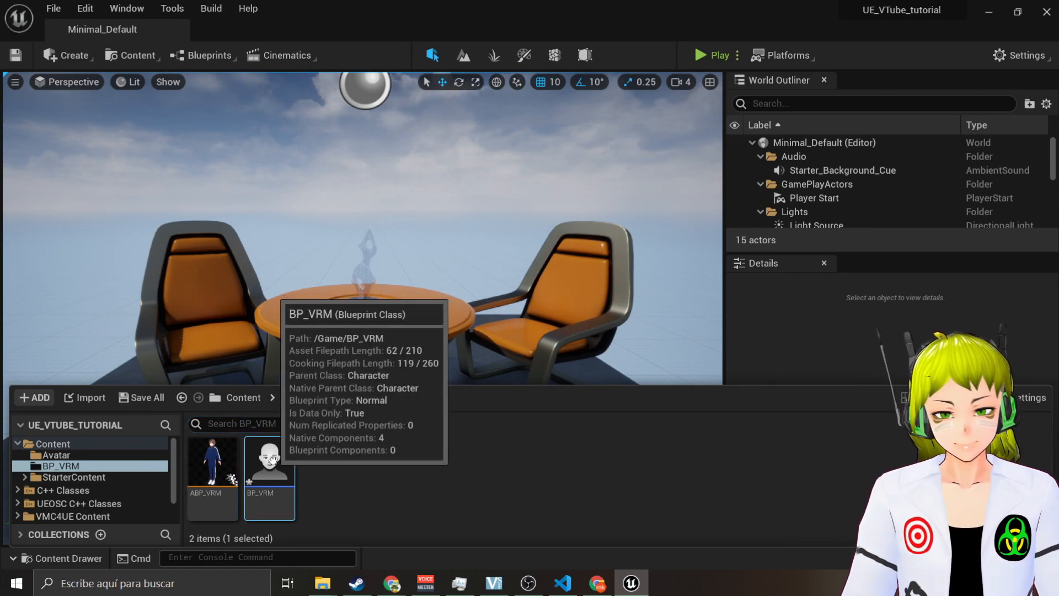
{"action": "double_click", "coordinate": [273, 459]}
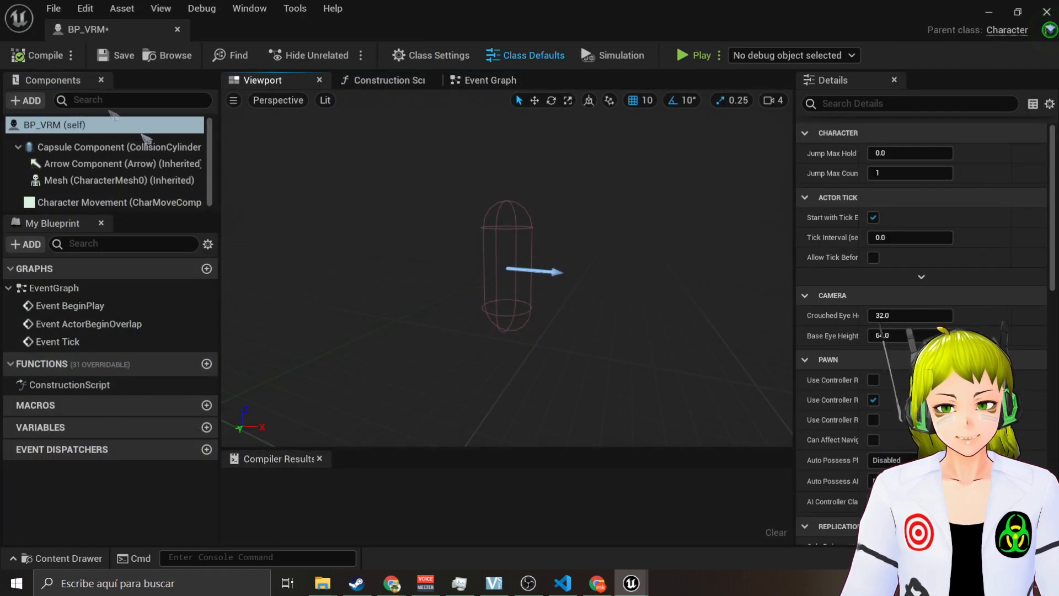
{"action": "left_click_drag", "start_coordinate": [87, 35], "coordinate": [237, 31]}
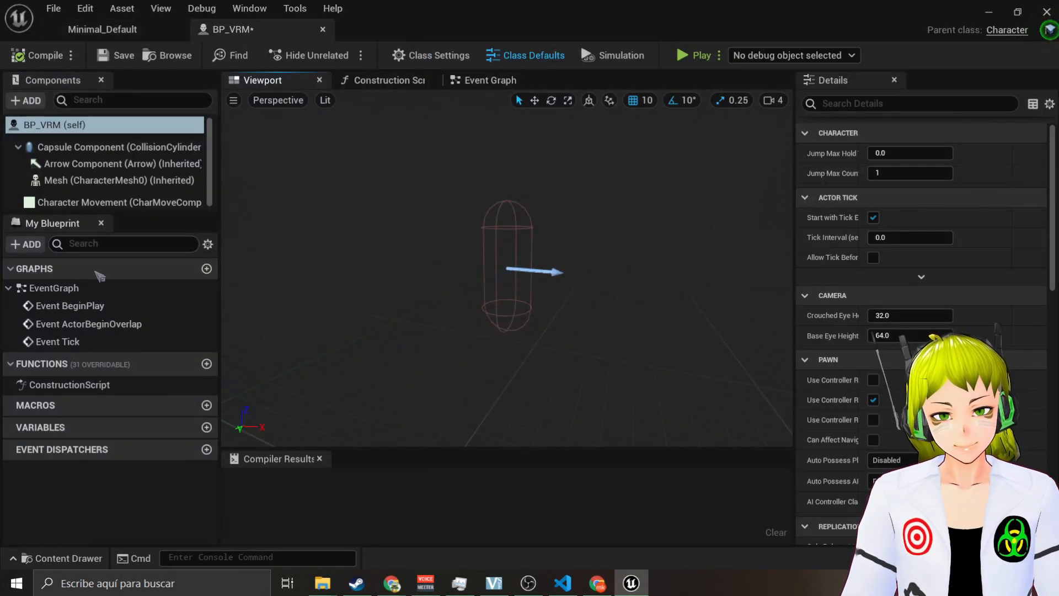
Assign SK_tutorial_2 as the Mesh component's skeletal mesh and lower the mesh inside the capsule to a Z location of -90
{"action": "left_click", "coordinate": [133, 181]}
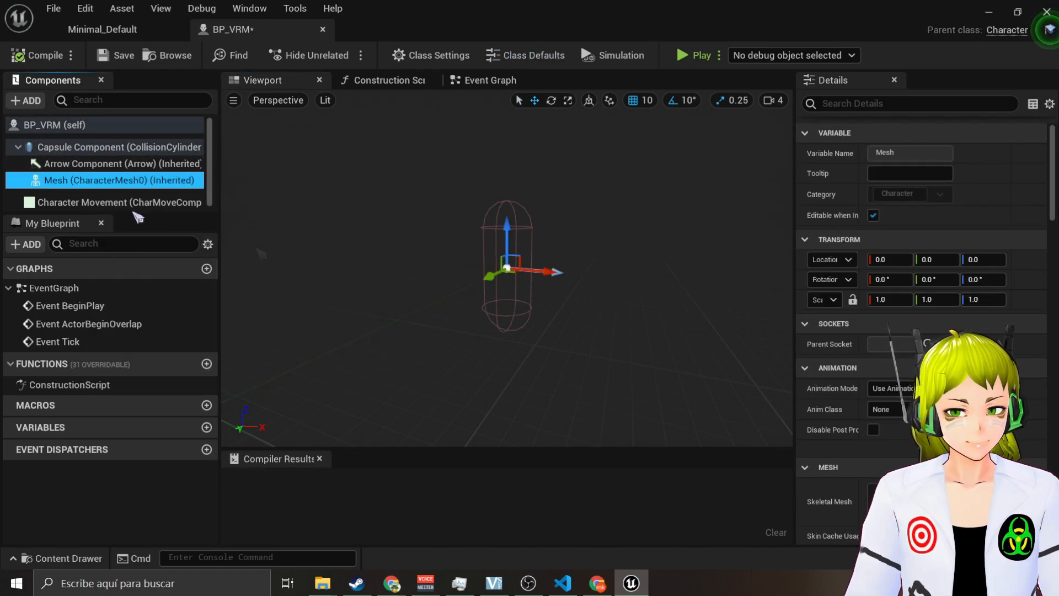
{"action": "scroll", "coordinate": [905, 397], "scroll_direction": "down", "scroll_amount": 2}
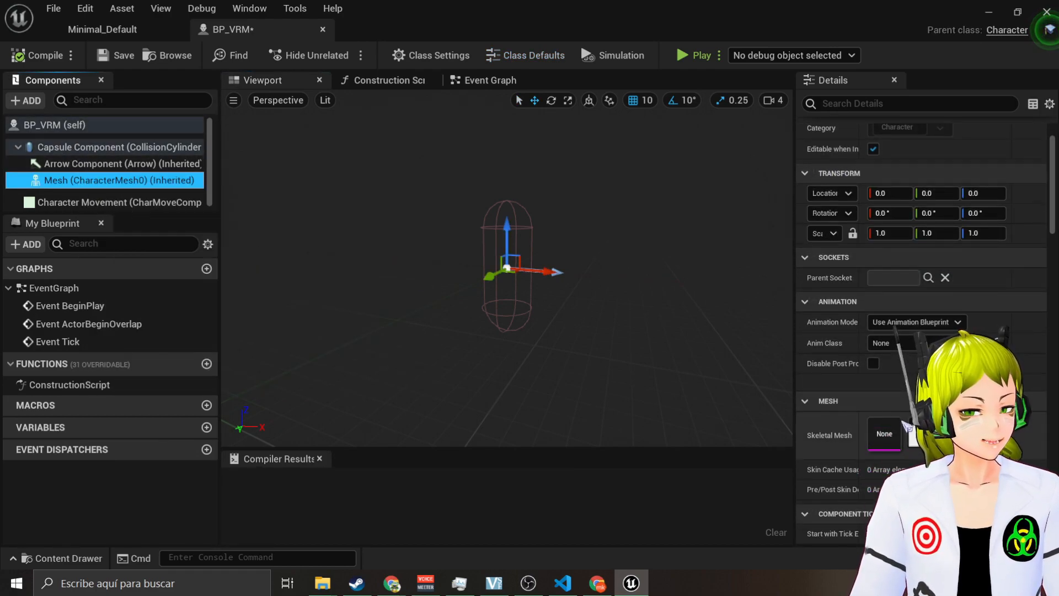
{"action": "left_click", "coordinate": [909, 432]}
{"action": "mouse_move", "coordinate": [900, 240]}
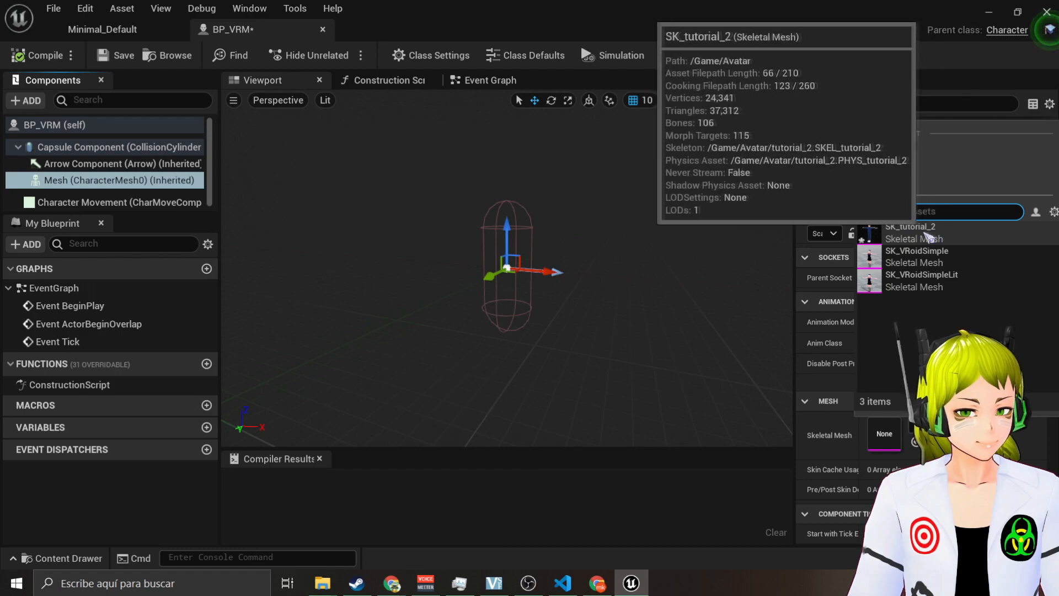
{"action": "left_click", "coordinate": [915, 234]}
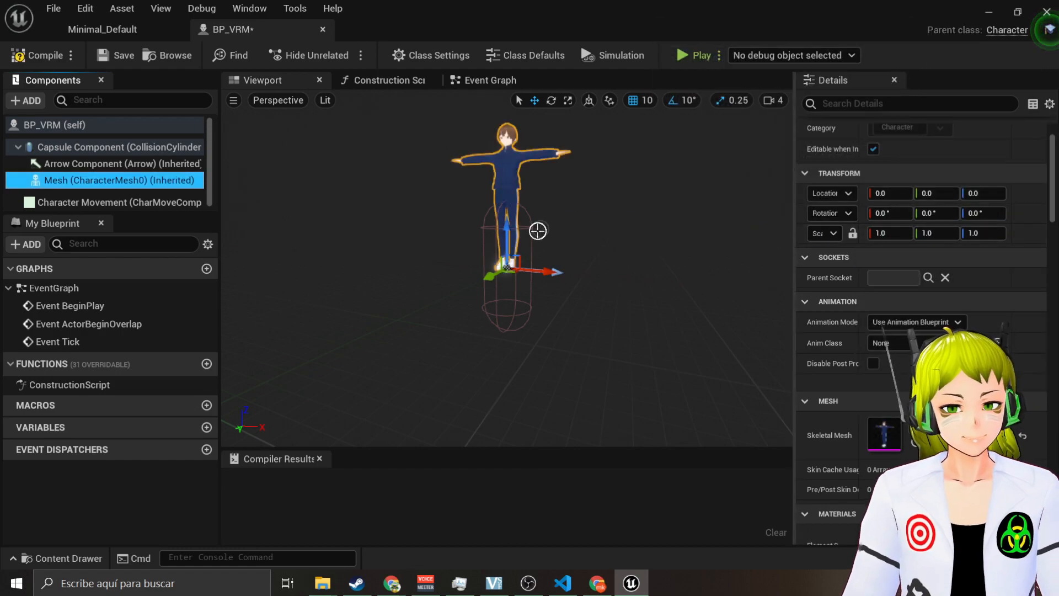
{"action": "left_click_drag", "start_coordinate": [507, 228], "coordinate": [498, 290]}
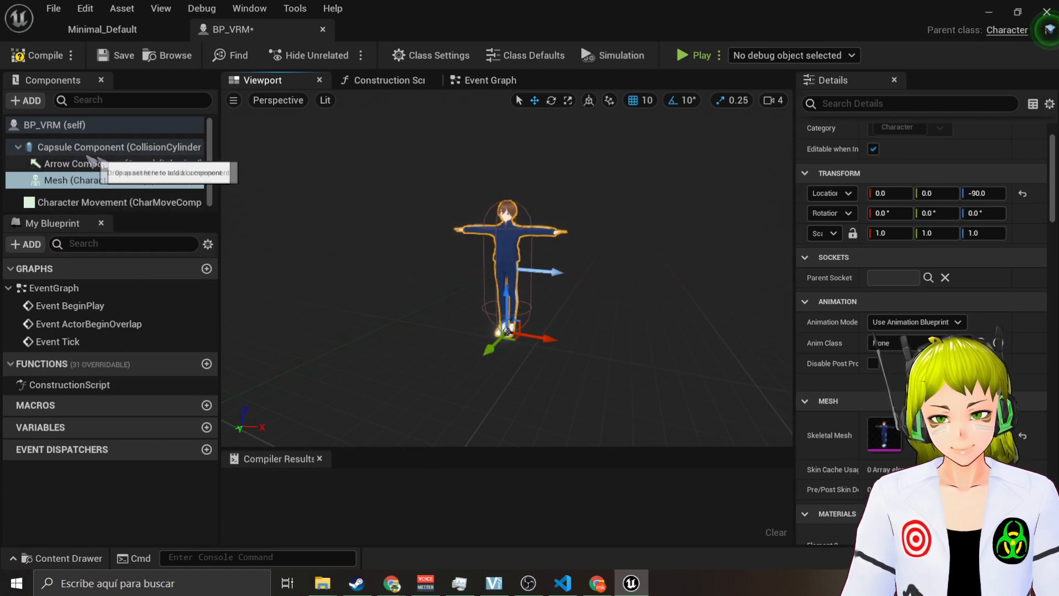
{"action": "left_click_drag", "start_coordinate": [506, 294], "coordinate": [507, 295]}
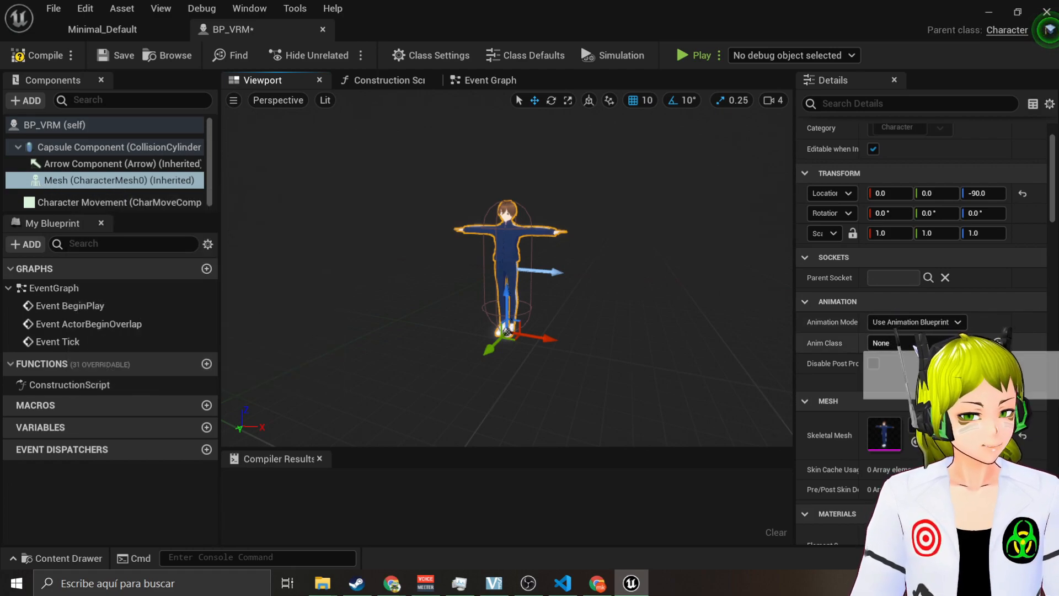
Set the Mesh component's Anim Class to ABP_VRM, then compile and save BP_VRM
{"action": "left_click", "coordinate": [887, 342]}
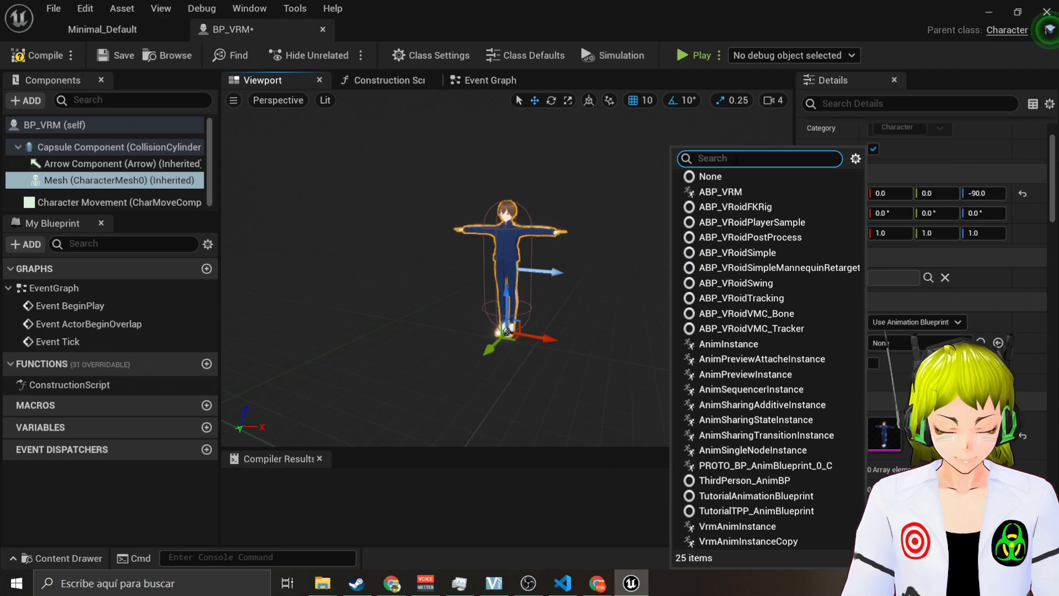
{"action": "type", "text": "A"}
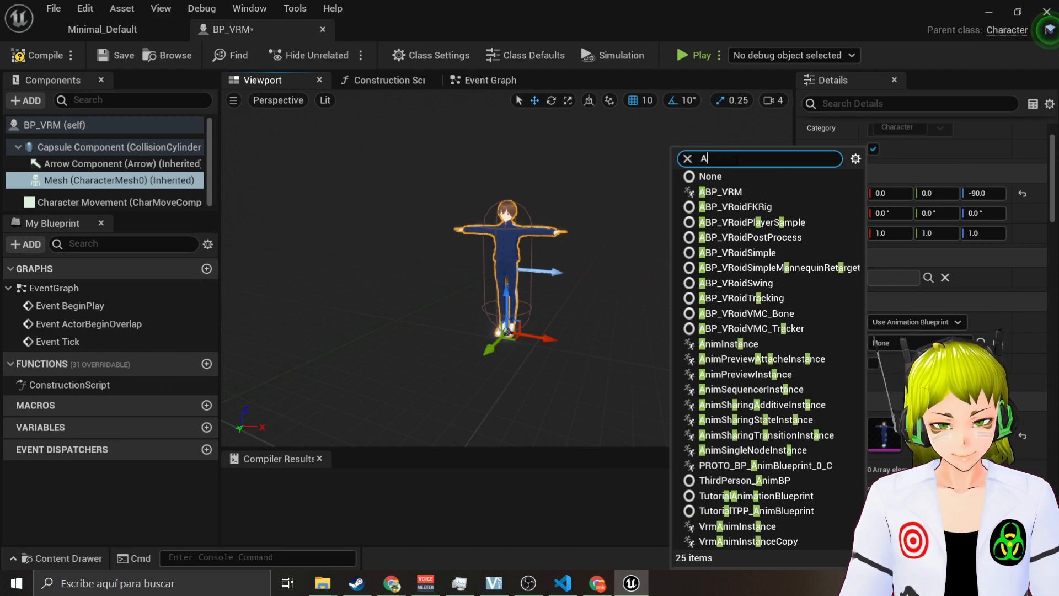
{"action": "type", "text": "BP"}
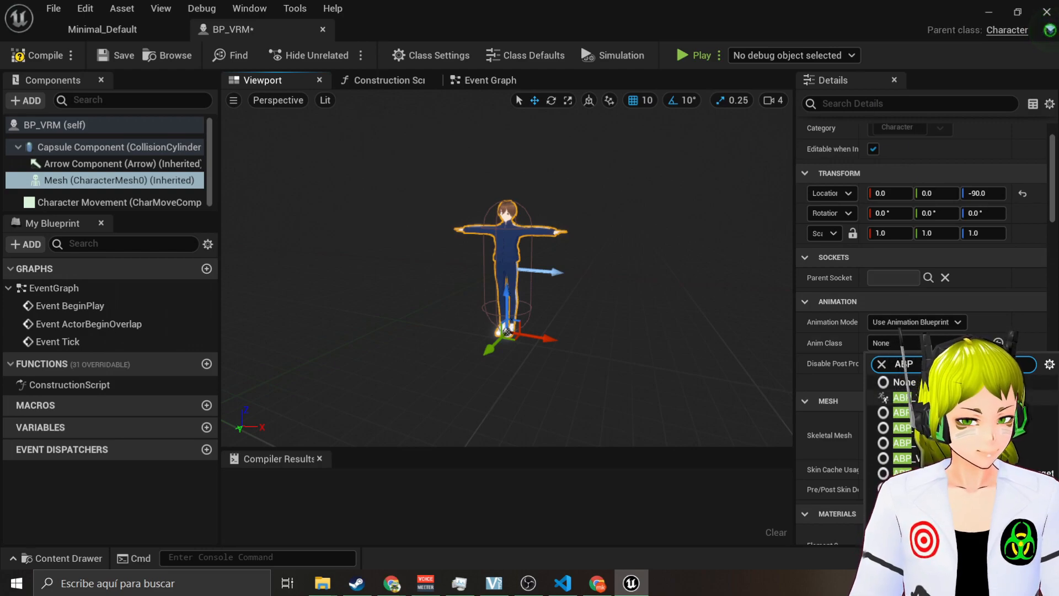
{"action": "left_click", "coordinate": [944, 397]}
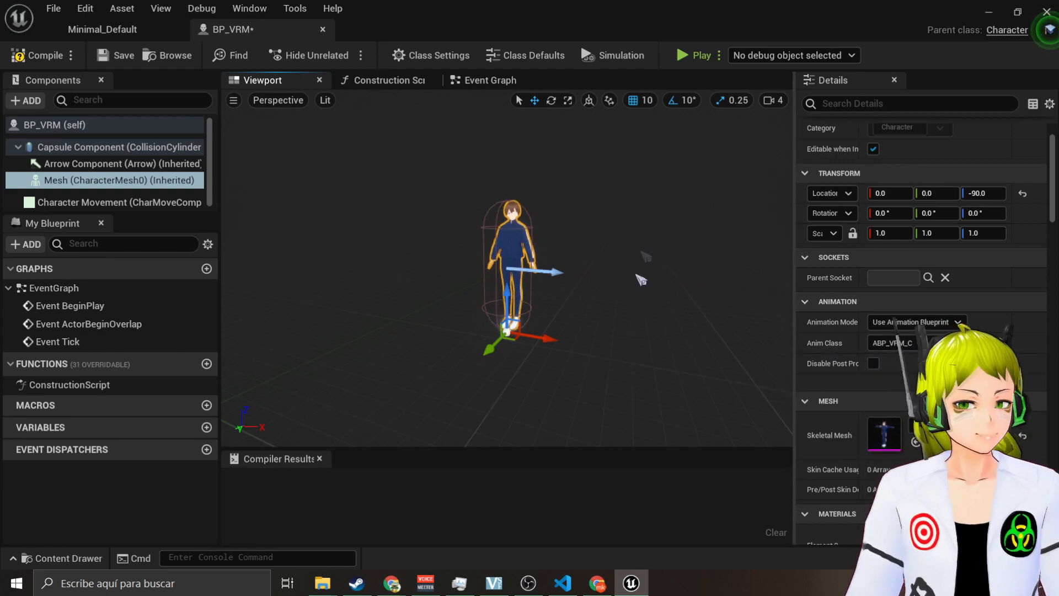
{"action": "left_click", "coordinate": [39, 56]}
{"action": "left_click", "coordinate": [121, 55]}
Return to the Minimal_Default level and place a BP_VRM actor on the floor in front of the table
{"action": "left_click", "coordinate": [124, 29]}
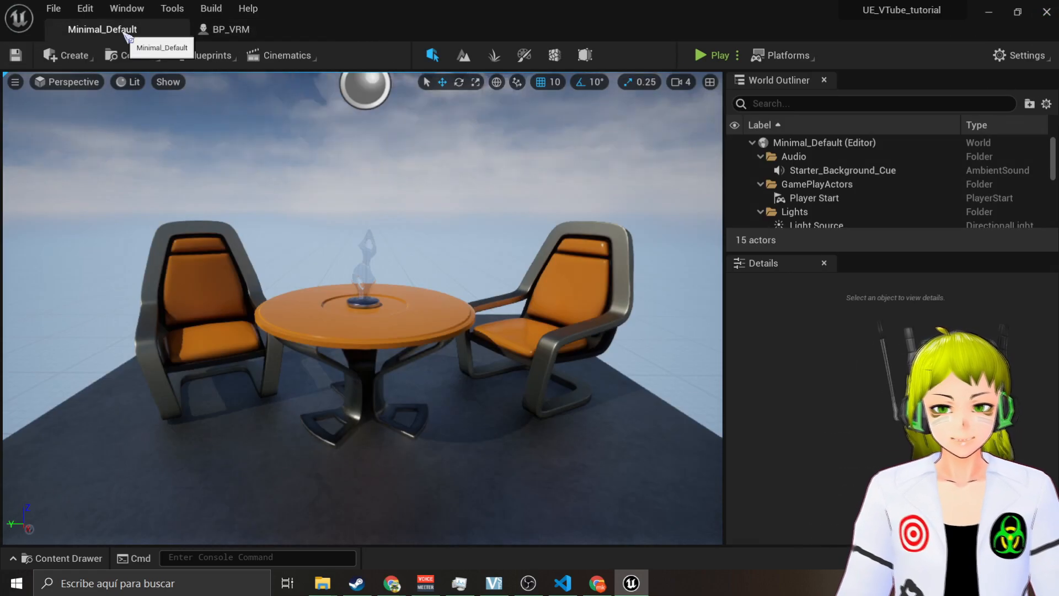
{"action": "left_click", "coordinate": [39, 561]}
{"action": "right_click_drag", "start_coordinate": [420, 335], "coordinate": [411, 309]}
{"action": "key", "text": "s"}
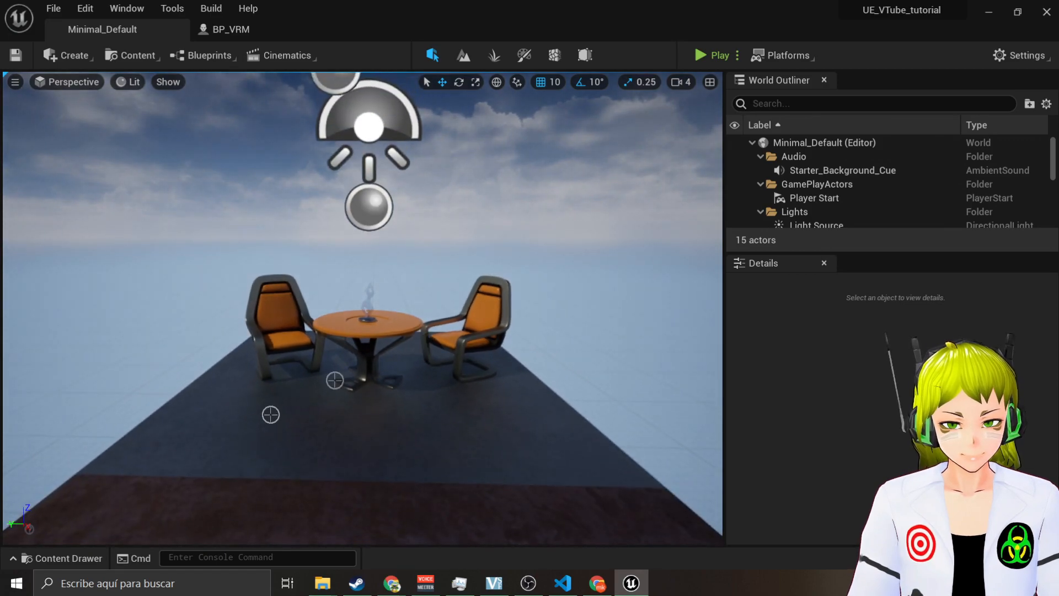
{"action": "left_click", "coordinate": [62, 558]}
{"action": "left_click_drag", "start_coordinate": [267, 473], "coordinate": [369, 424]}
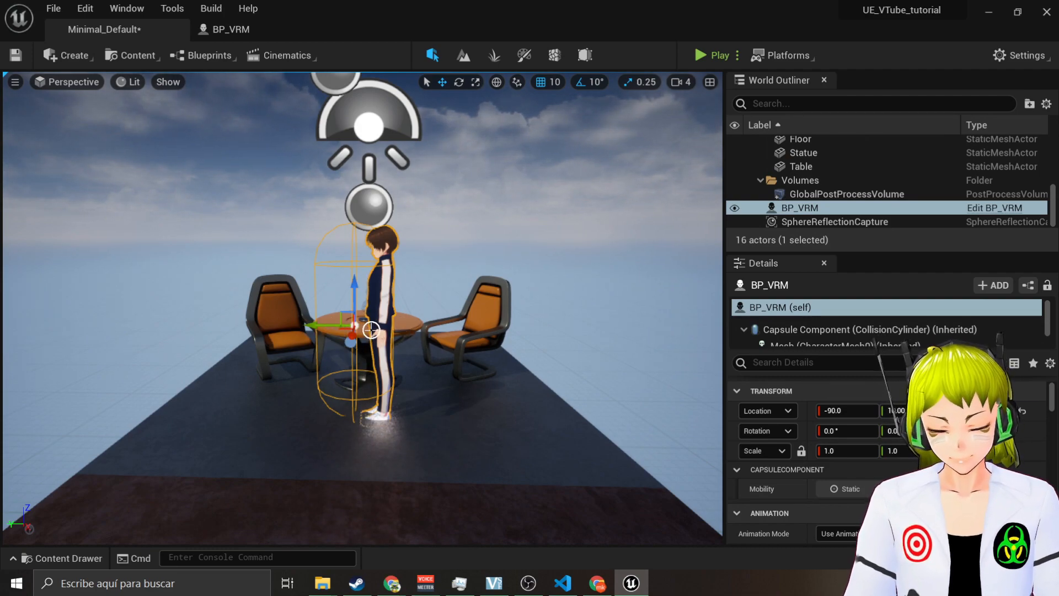
Rotate the BP_VRM actor to face the camera and move it to about X -30, Y -10, centred before the table
{"action": "key", "text": "e"}
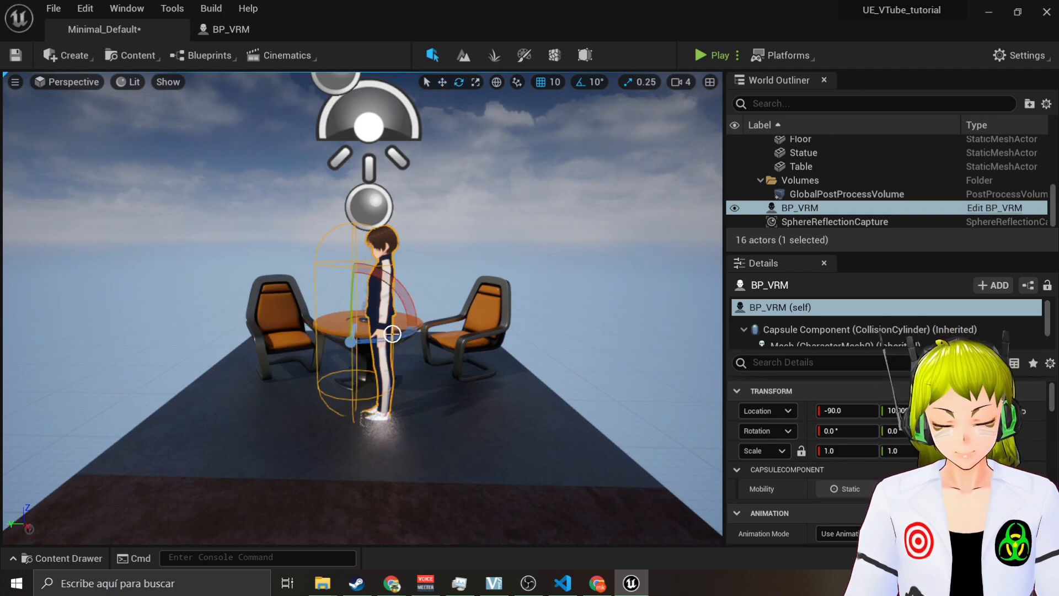
{"action": "left_click_drag", "start_coordinate": [398, 332], "coordinate": [419, 326]}
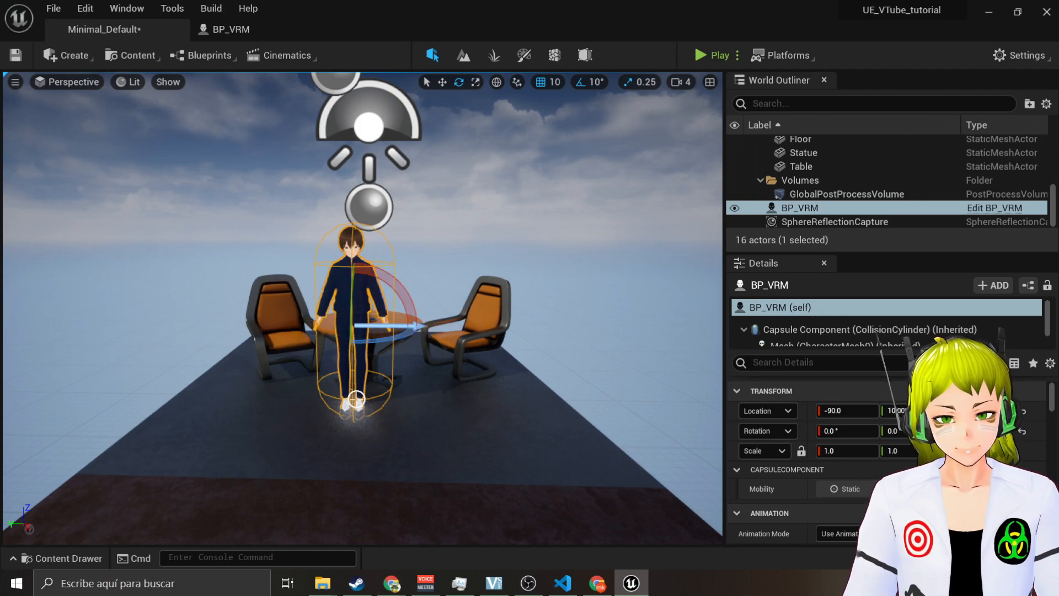
{"action": "key", "text": "w"}
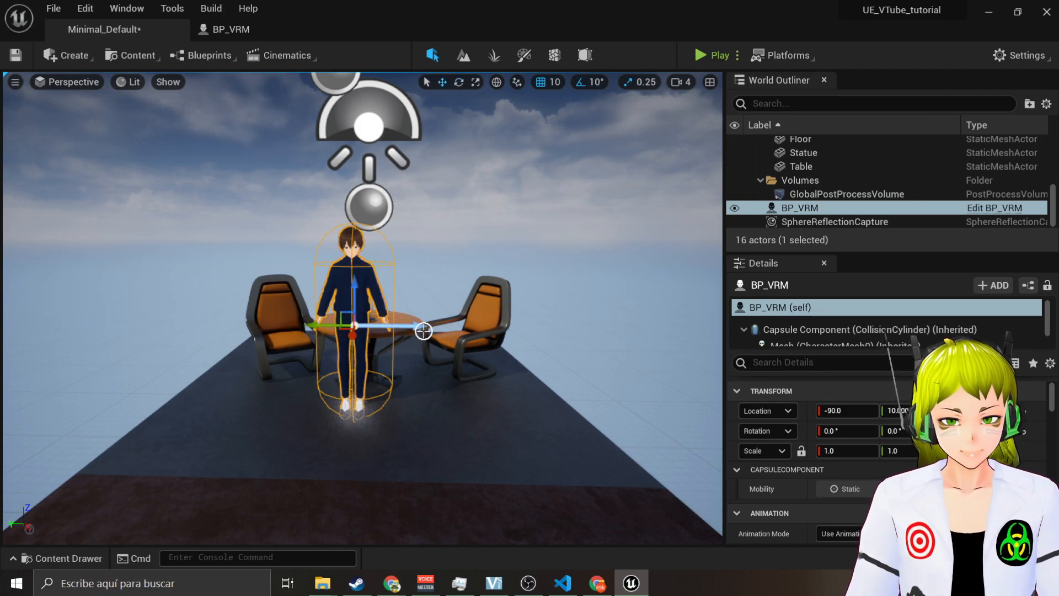
{"action": "left_click_drag", "start_coordinate": [308, 325], "coordinate": [372, 367]}
{"action": "left_click_drag", "start_coordinate": [379, 308], "coordinate": [377, 306]}
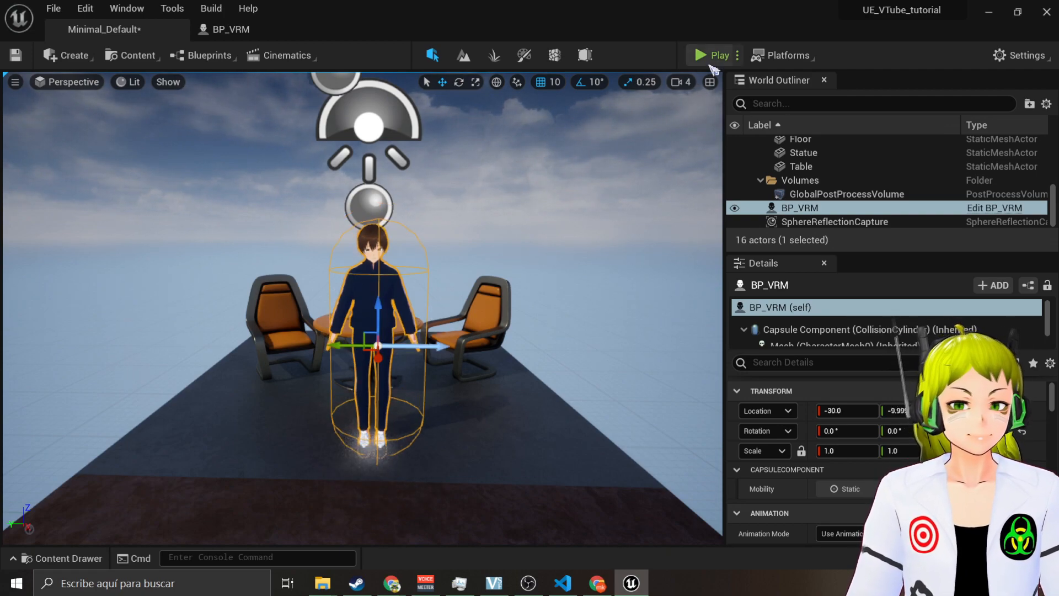
Play the level and move the camera around close to the avatar to check its motion capture
{"action": "left_click", "coordinate": [702, 56]}
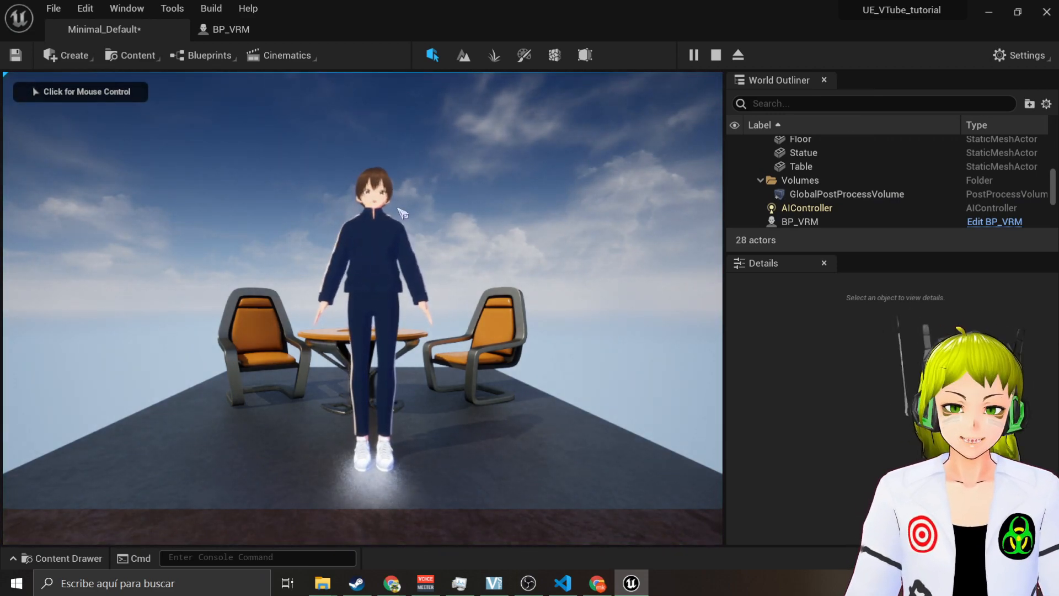
{"action": "left_click", "coordinate": [444, 193]}
{"action": "key", "text": "w"}
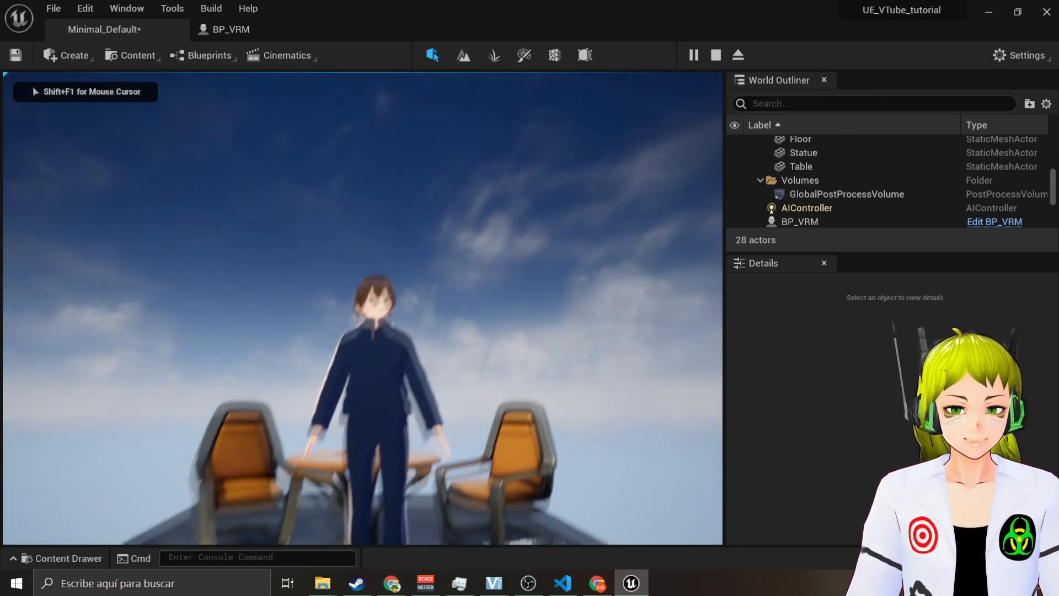
{"action": "key", "text": "w"}
{"action": "key", "text": "s"}
{"action": "key", "text": "d"}
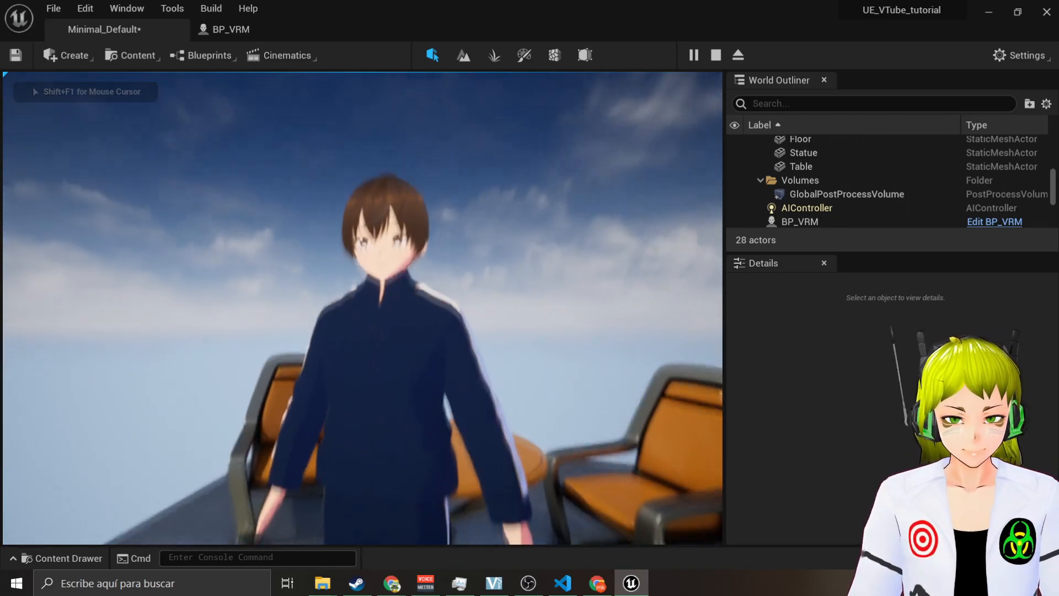
{"action": "key", "text": "a"}
{"action": "key", "text": "d"}
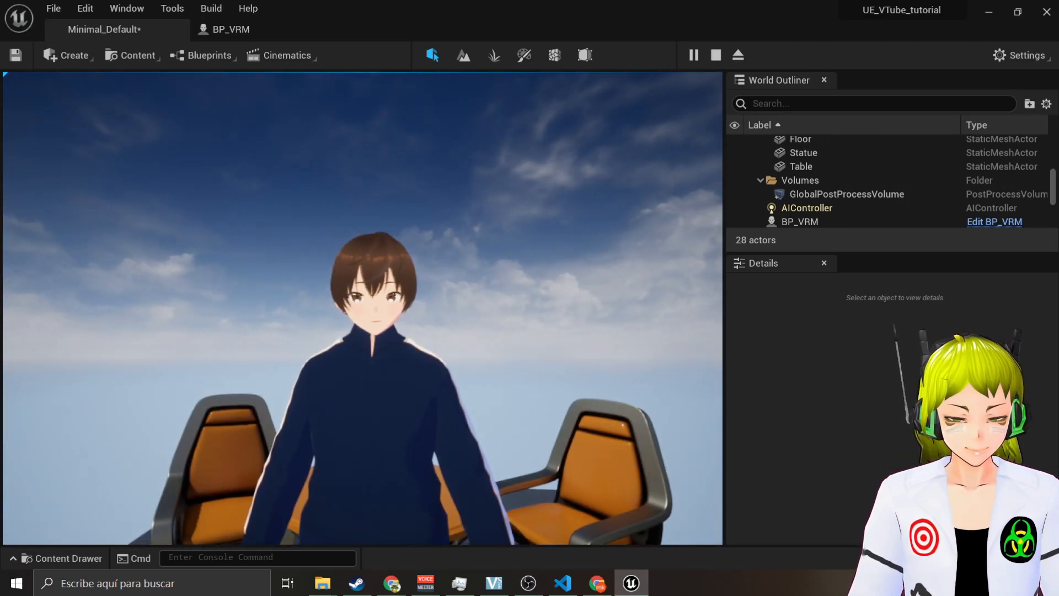
{"action": "key", "text": "a"}
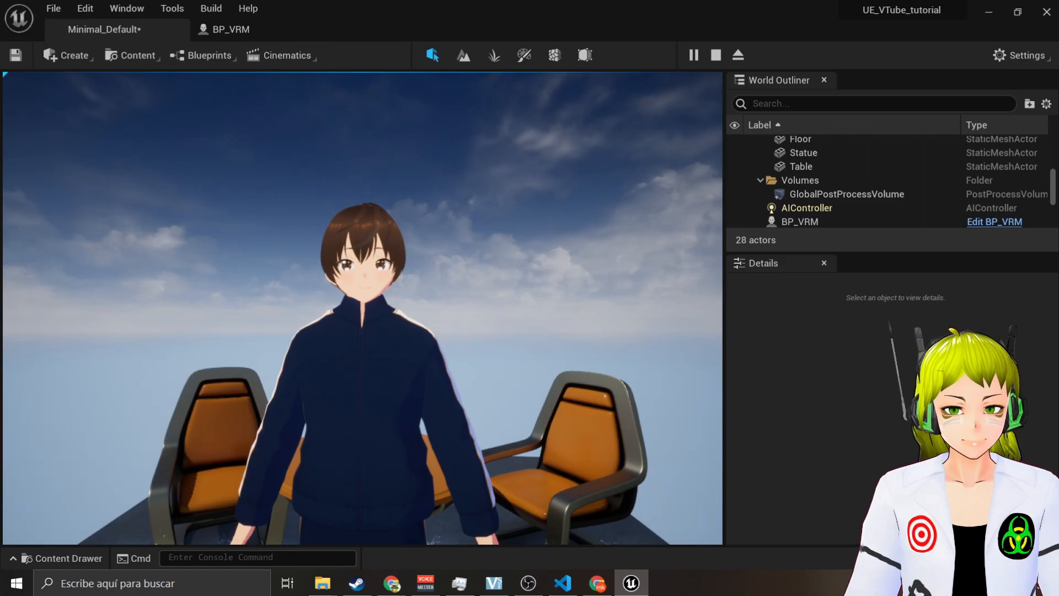
{"action": "key", "text": "d"}
{"action": "key", "text": "a"}
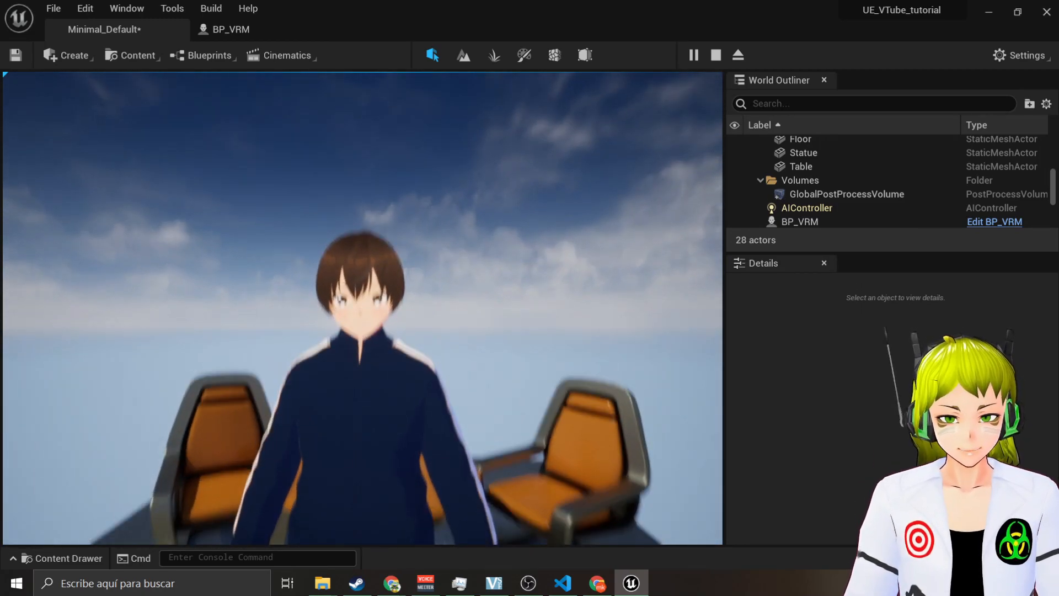
Stop playing the level and set the Windows packaging binary configuration to Shipping
{"action": "key", "text": "Escape"}
{"action": "right_click_drag", "start_coordinate": [585, 330], "coordinate": [606, 345]}
{"action": "key", "text": "s"}
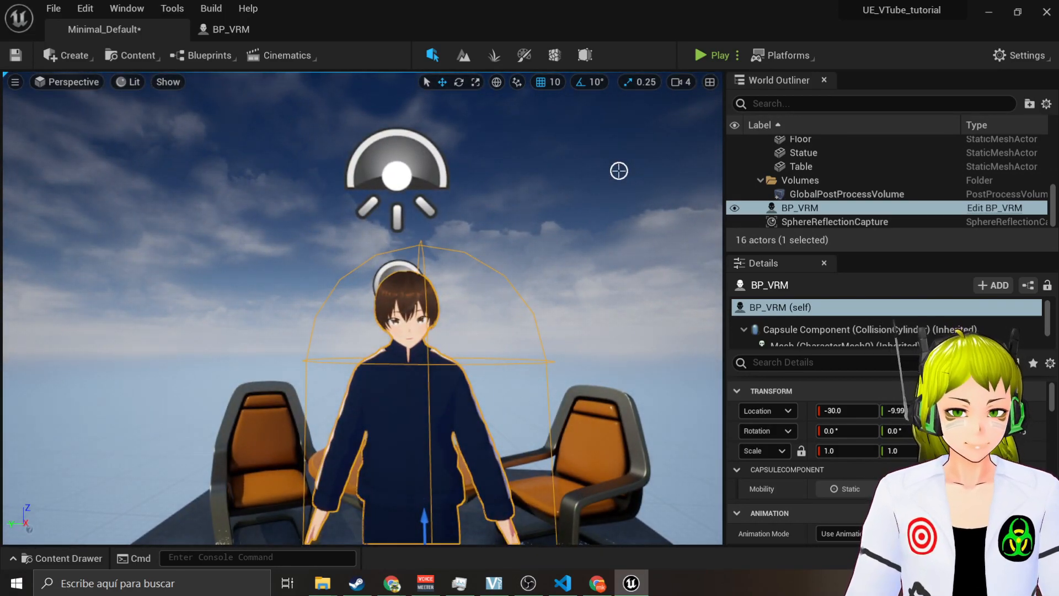
{"action": "left_click", "coordinate": [788, 55]}
{"action": "mouse_move", "coordinate": [842, 267]}
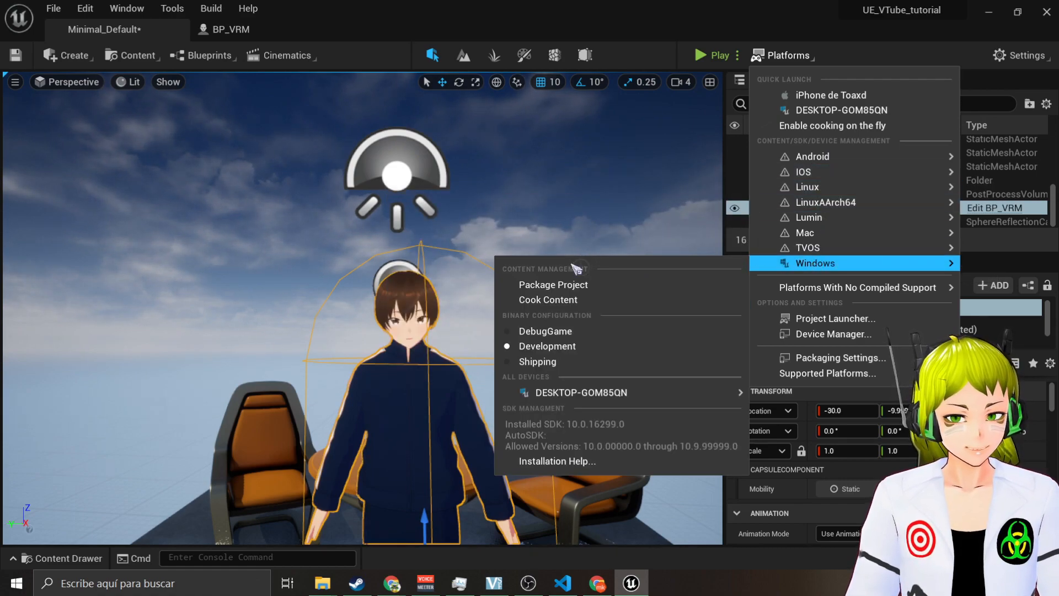
{"action": "left_click", "coordinate": [534, 362]}
Try to package the project for Windows into a new folder named packages inside the UE_VTube_tutorial project folder
{"action": "left_click", "coordinate": [794, 55]}
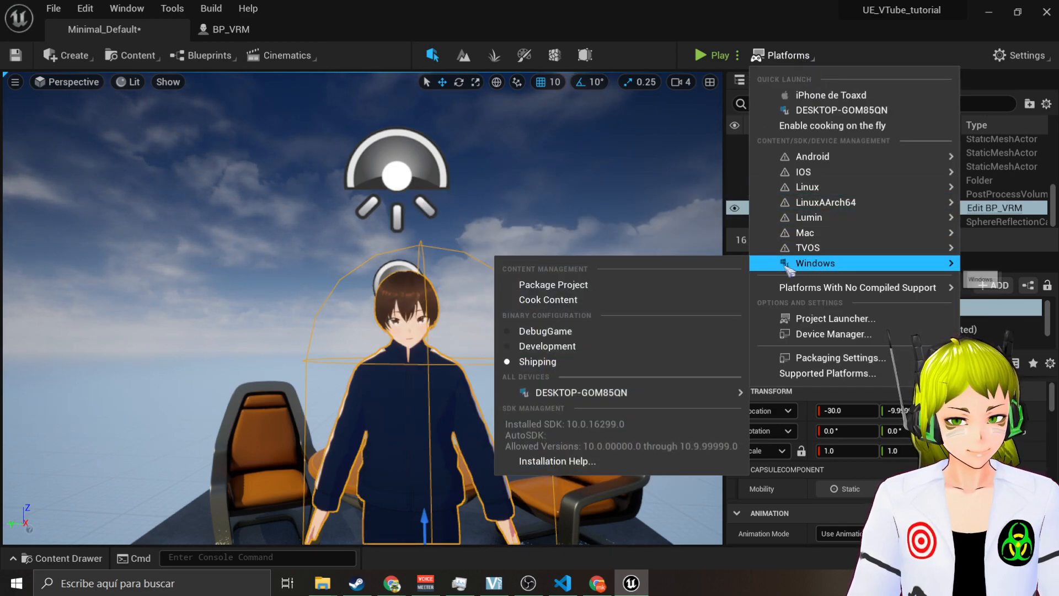
{"action": "left_click", "coordinate": [567, 286]}
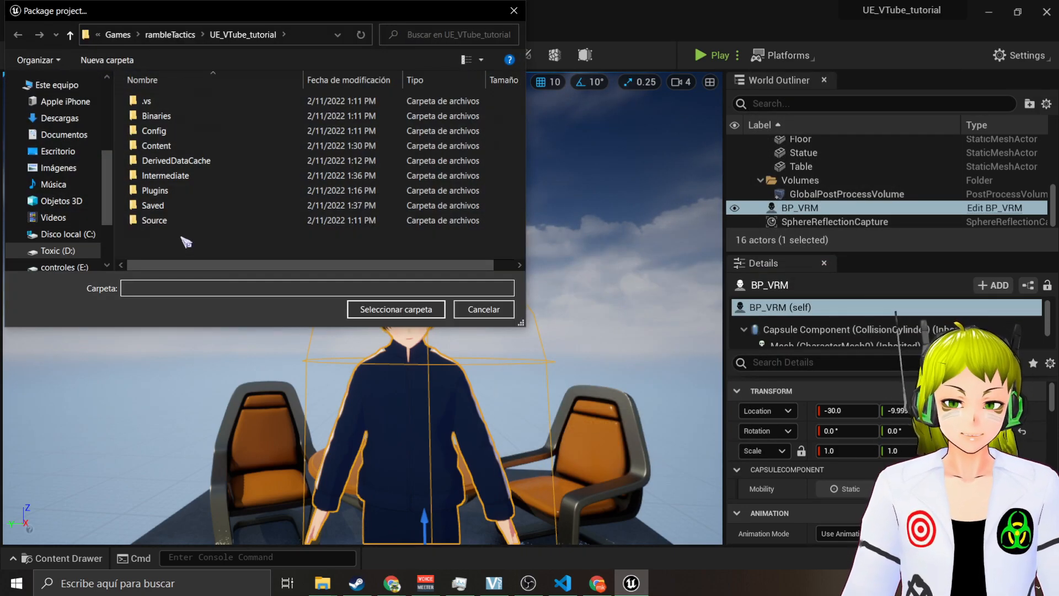
{"action": "right_click", "coordinate": [181, 237]}
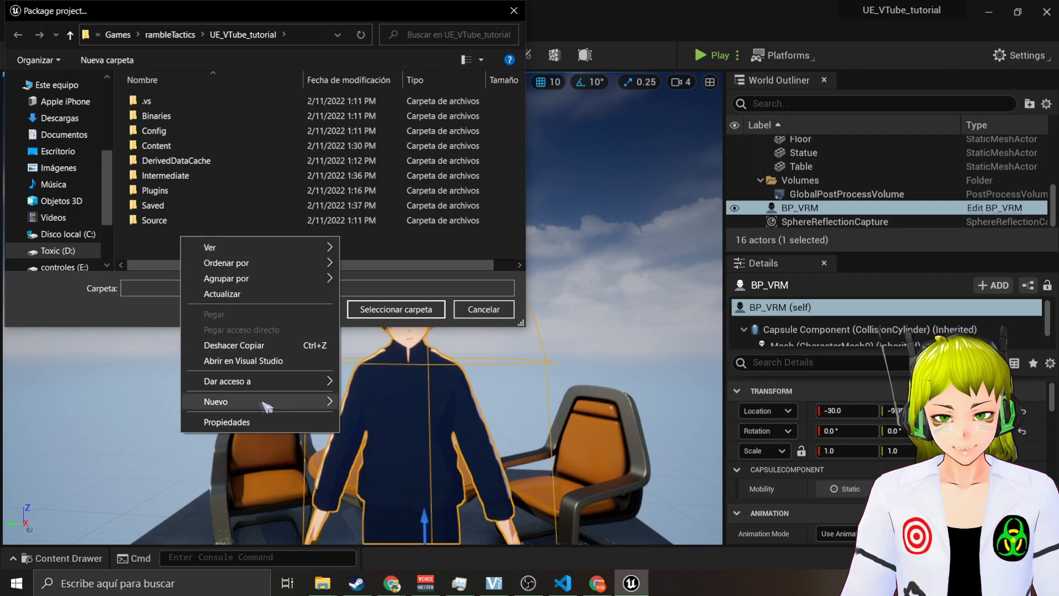
{"action": "mouse_move", "coordinate": [309, 401]}
{"action": "left_click", "coordinate": [371, 402]}
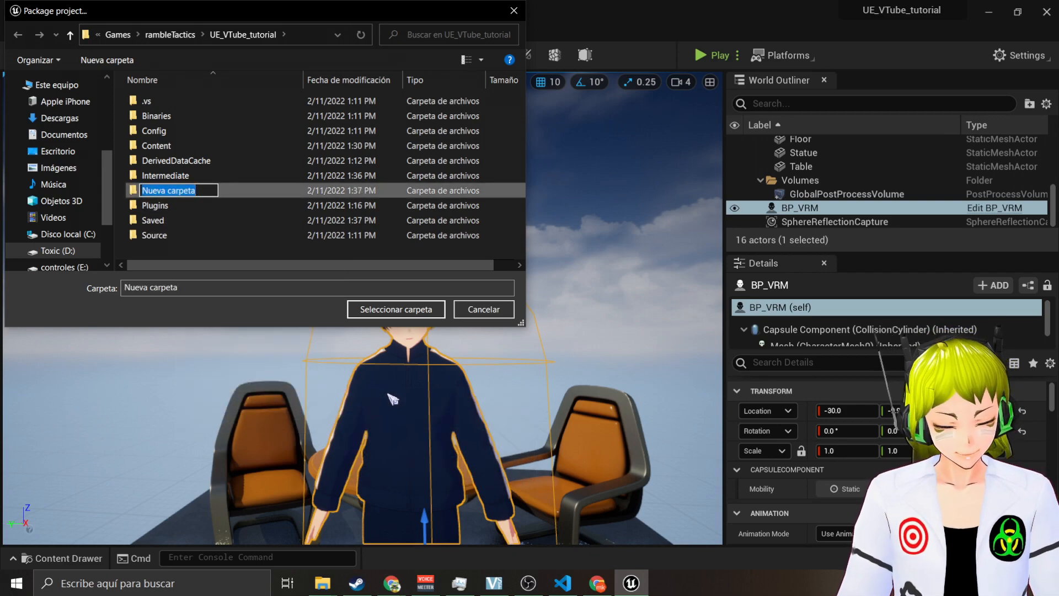
{"action": "key", "text": "BackSpace"}
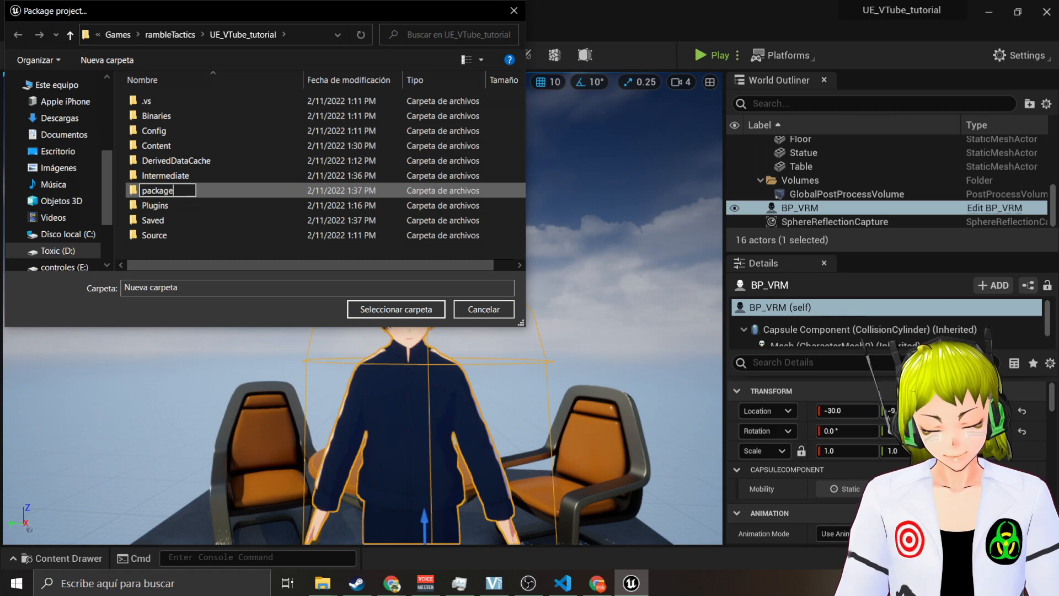
{"action": "key", "text": "Return"}
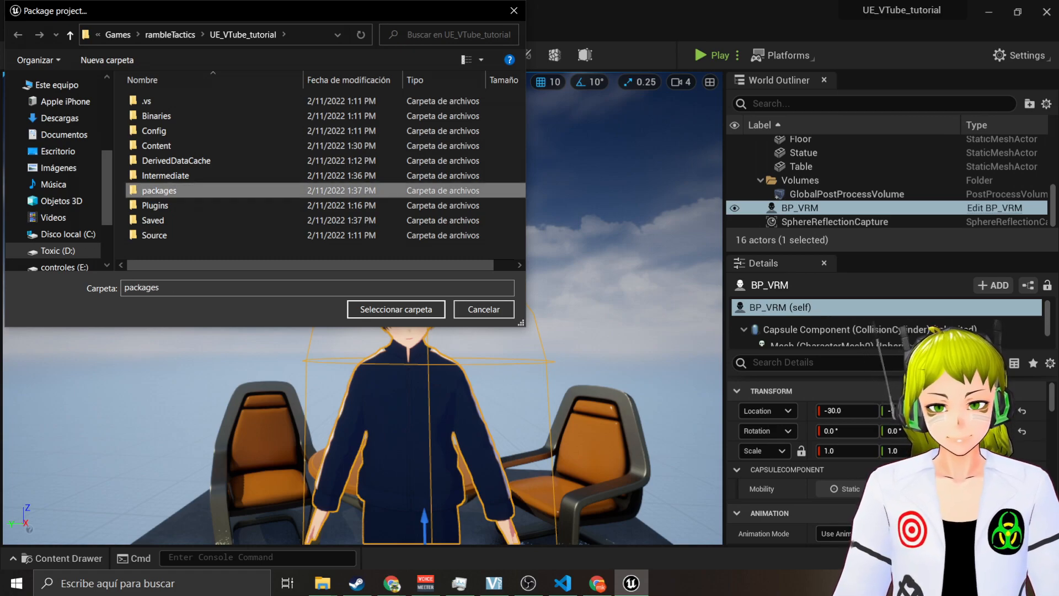
{"action": "left_click", "coordinate": [407, 307]}
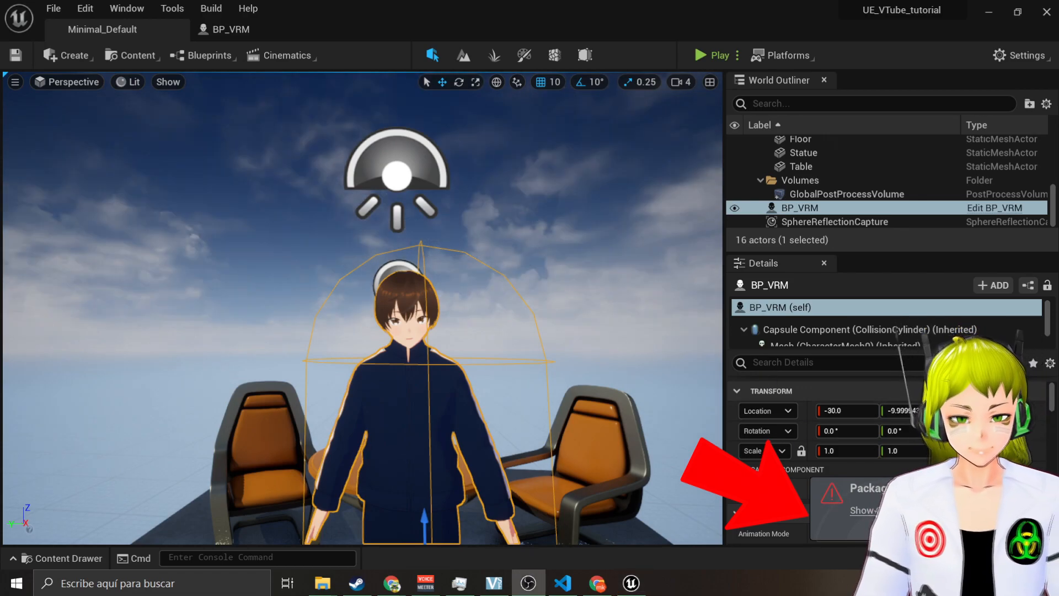
Examine the packaging error in the Output Log, then close the log and the project editor
{"action": "left_click", "coordinate": [858, 510]}
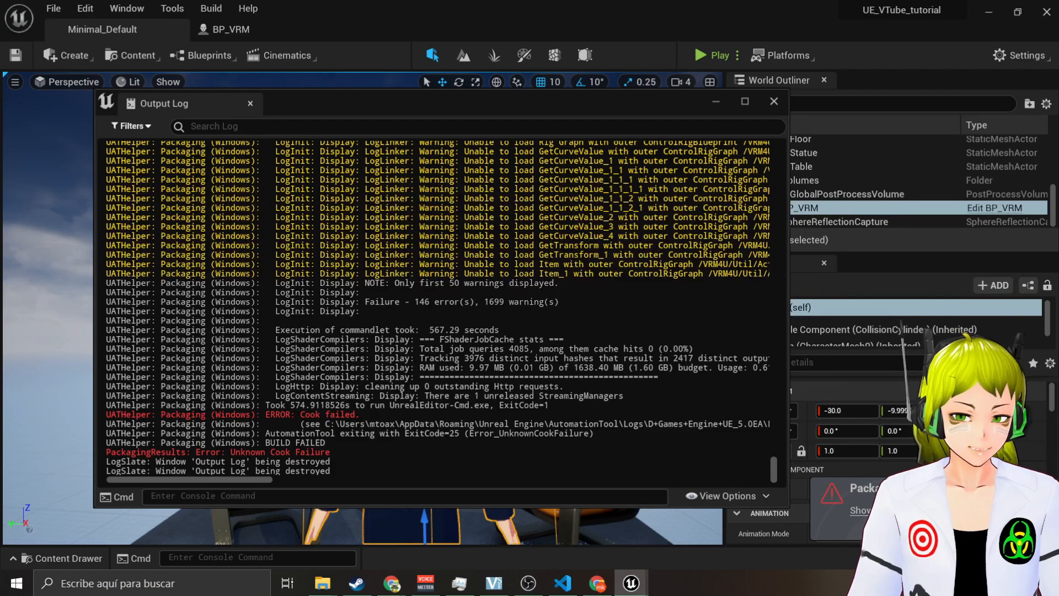
{"action": "left_click_drag", "start_coordinate": [360, 414], "coordinate": [275, 414]}
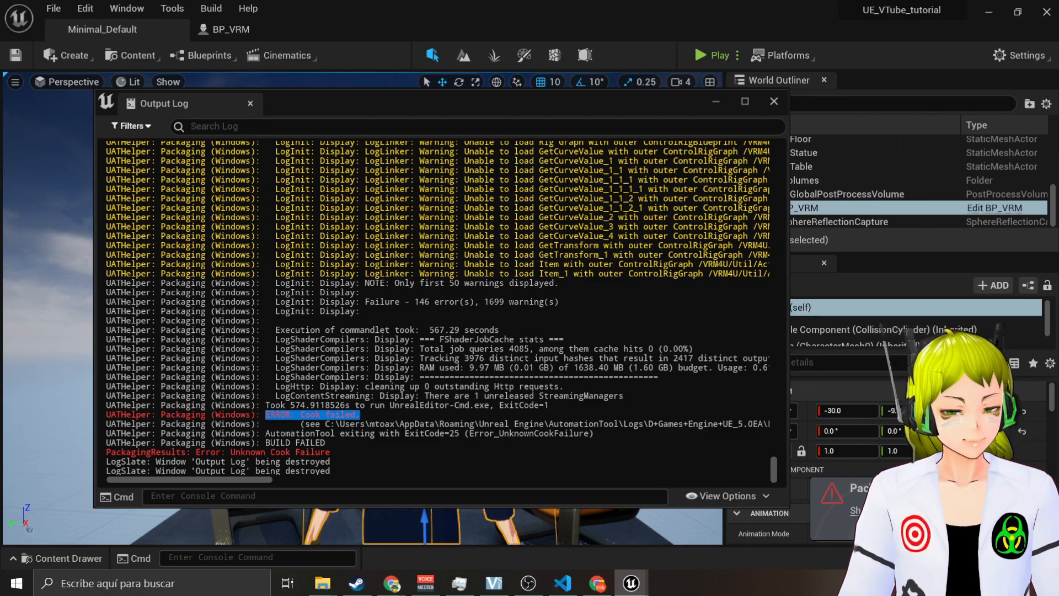
{"action": "left_click", "coordinate": [774, 101]}
{"action": "left_click_drag", "start_coordinate": [527, 7], "coordinate": [482, 61]}
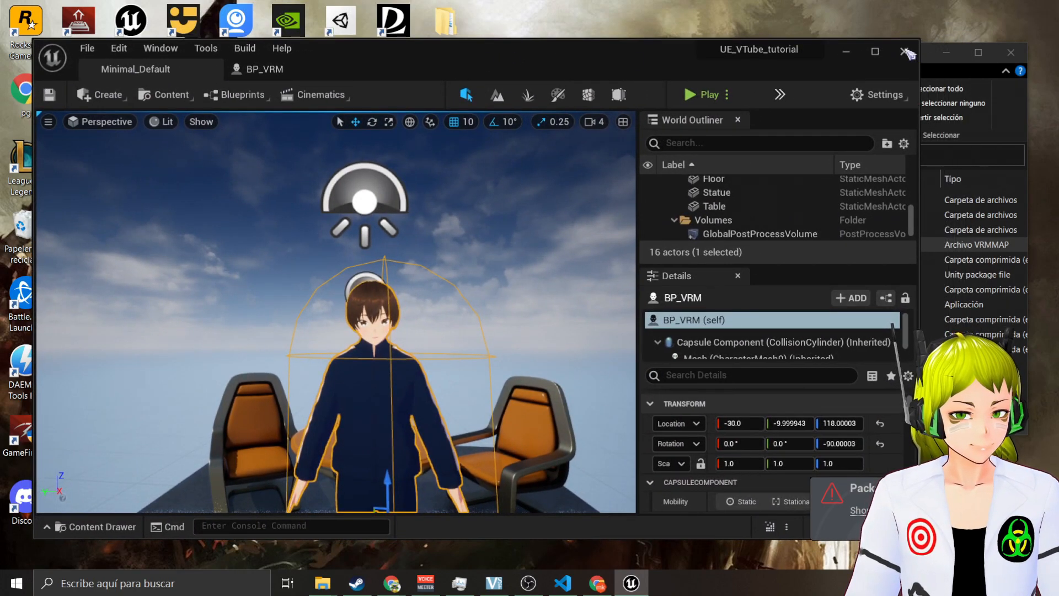
{"action": "left_click", "coordinate": [905, 51]}
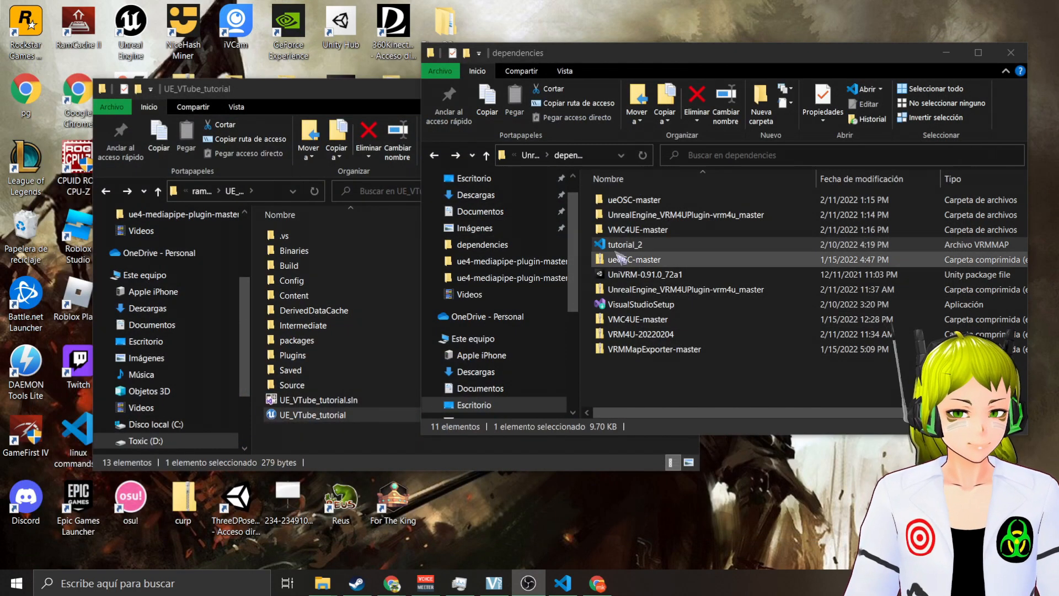
Delete the latest folder from Plugins/VRM4U/Content/Util/Actor in the UE_VTube_tutorial project folder
{"action": "left_click", "coordinate": [275, 84]}
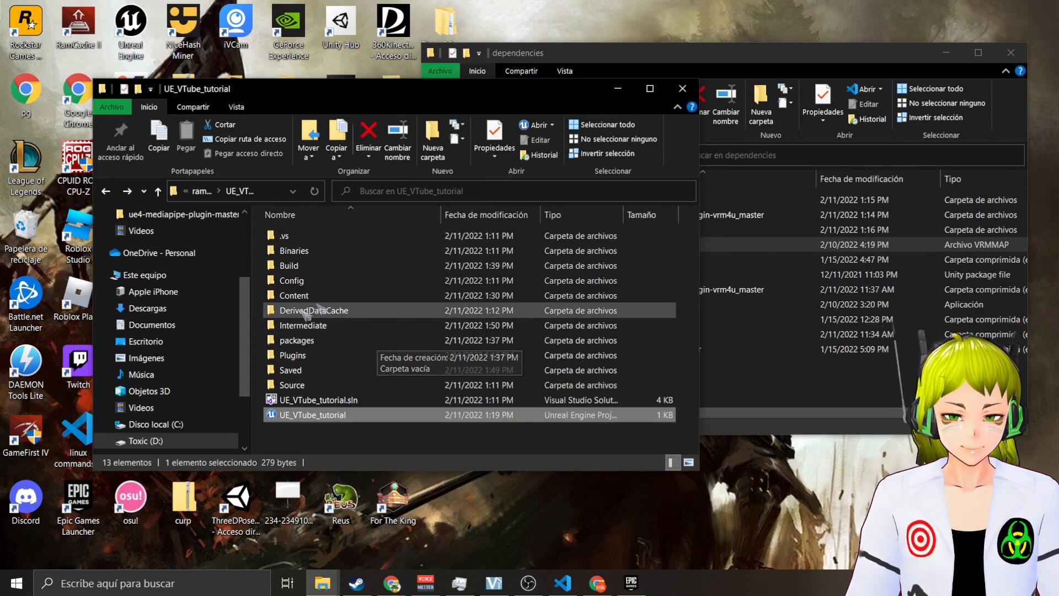
{"action": "double_click", "coordinate": [319, 359]}
{"action": "left_click", "coordinate": [303, 267]}
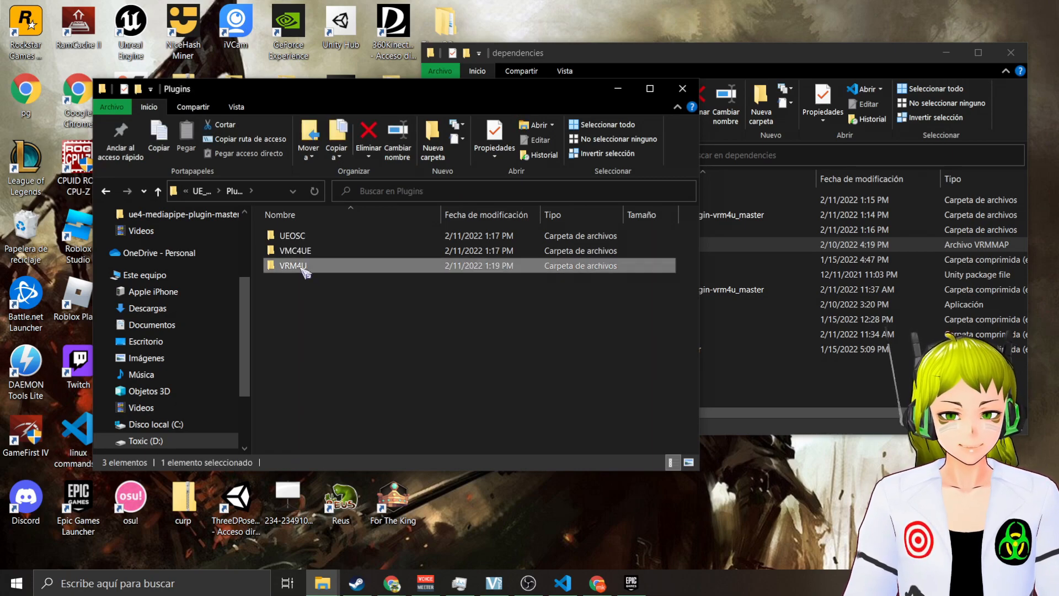
{"action": "double_click", "coordinate": [305, 268]}
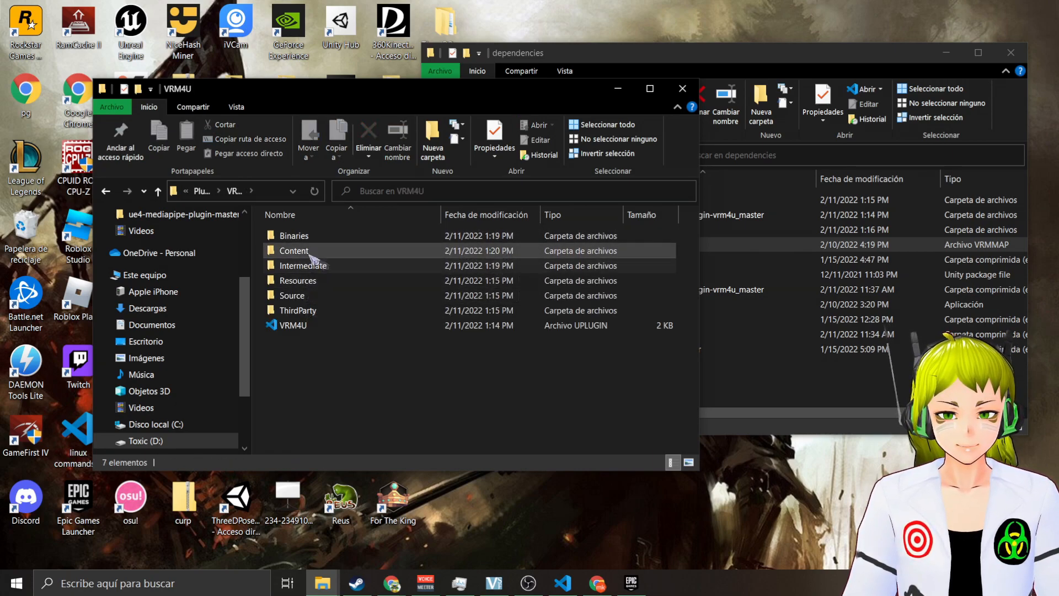
{"action": "double_click", "coordinate": [303, 249]}
{"action": "double_click", "coordinate": [310, 298]}
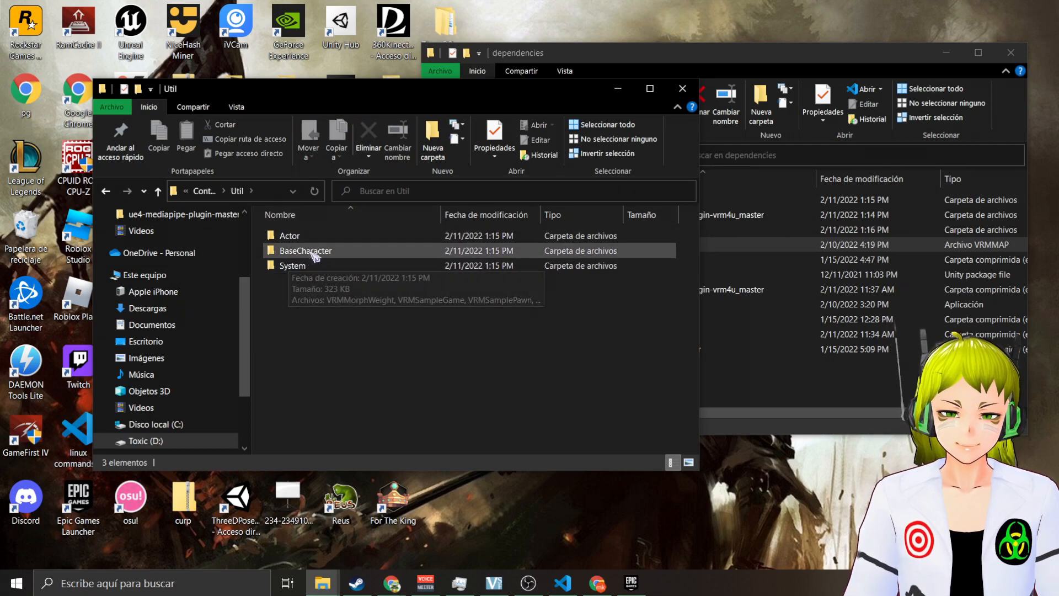
{"action": "double_click", "coordinate": [316, 237]}
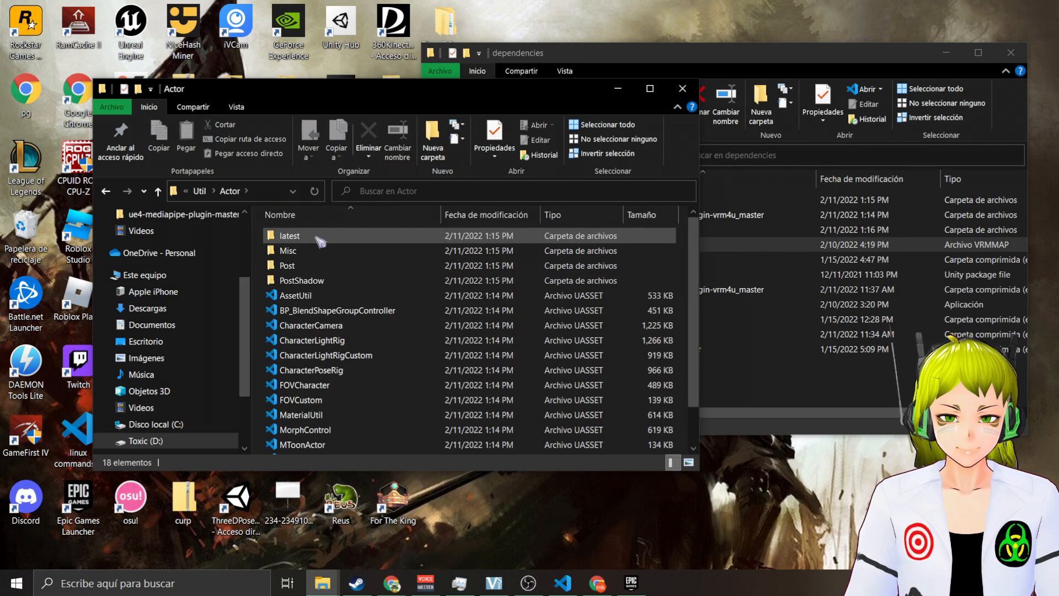
{"action": "left_click", "coordinate": [312, 241]}
{"action": "right_click", "coordinate": [309, 237]}
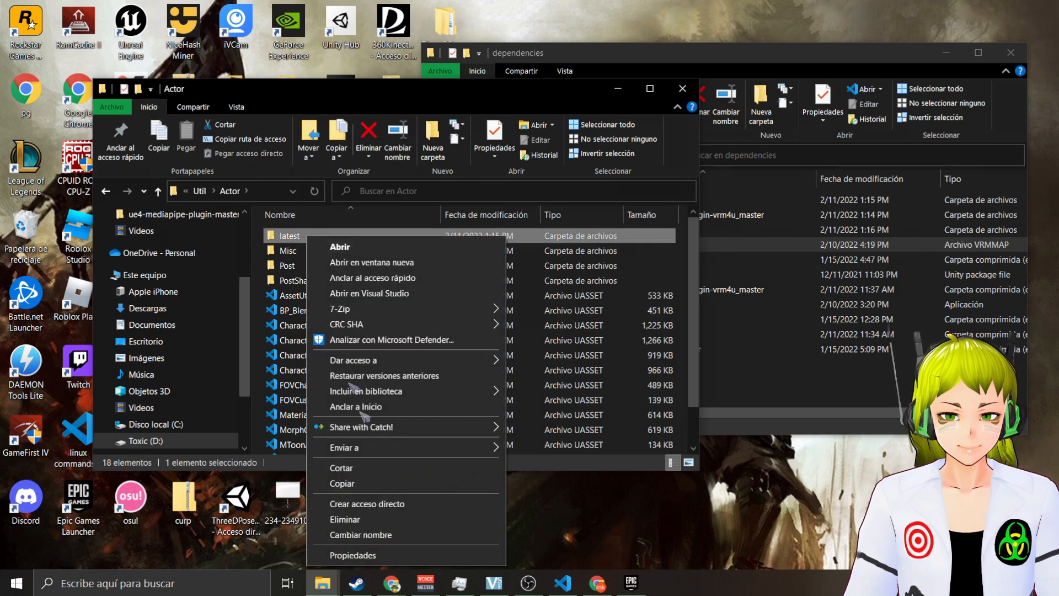
{"action": "left_click", "coordinate": [361, 519]}
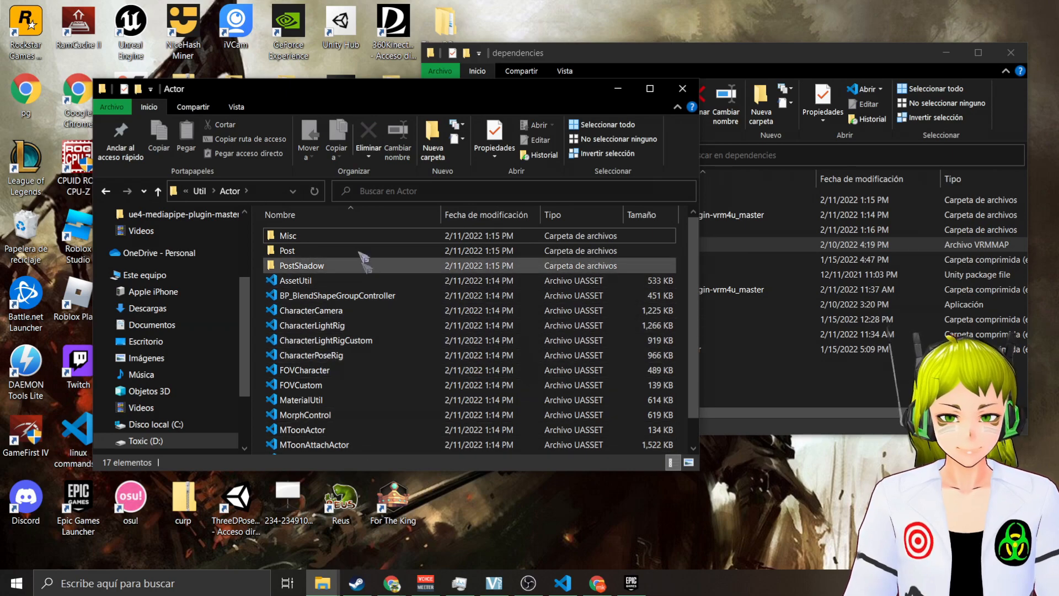
Return to the project folder, reopen the project through UE_VTube_tutorial.sln in Visual Studio and maximize the Unreal editor window
{"action": "key", "text": "alt+Up"}
{"action": "key", "text": "alt+Up"}
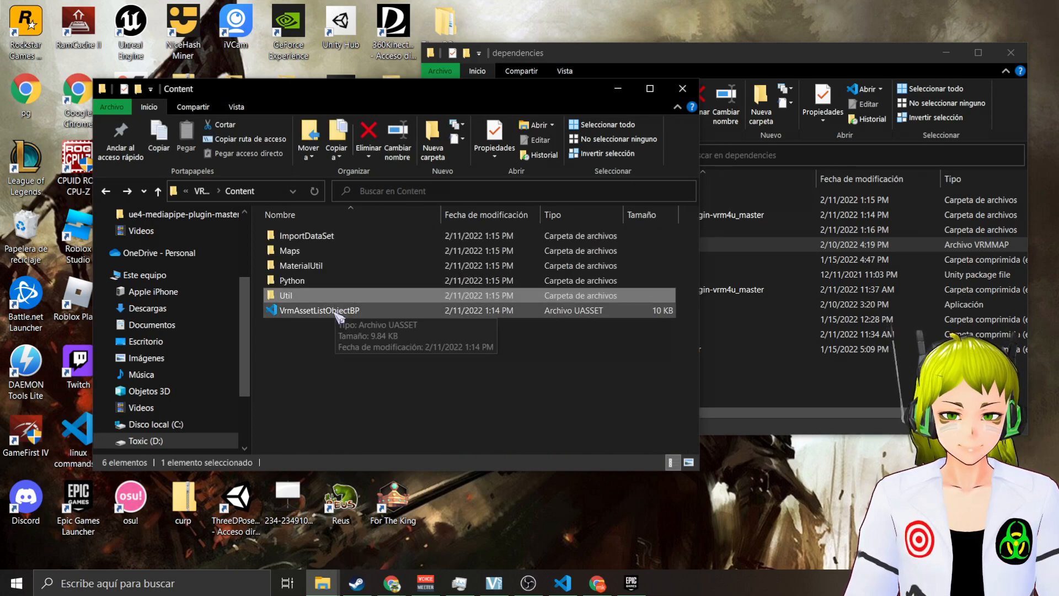
{"action": "key", "text": "alt+Up"}
{"action": "key", "text": "alt+Up"}
{"action": "key", "text": "alt+Up"}
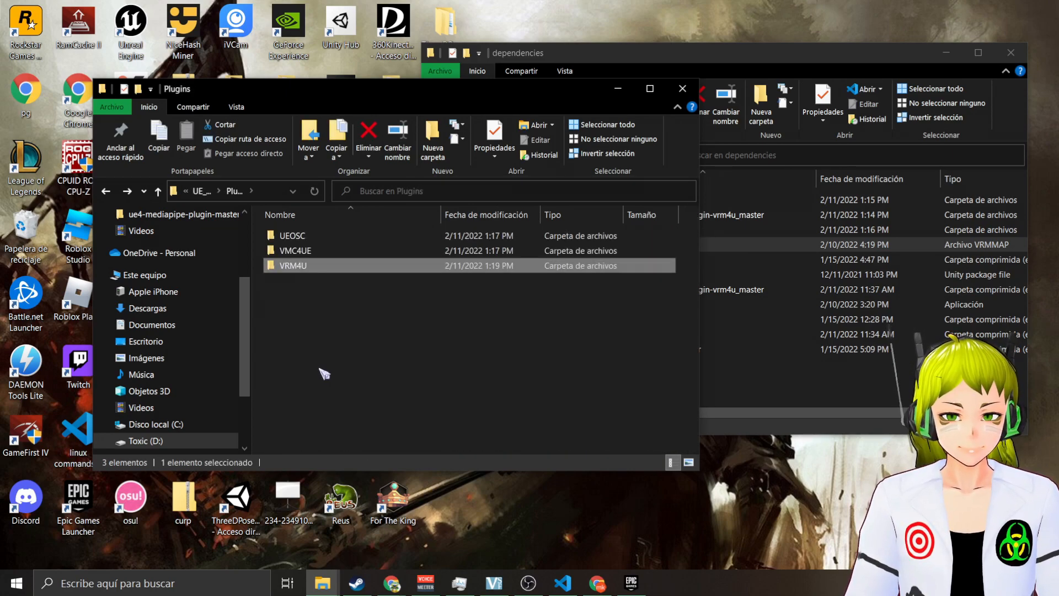
{"action": "left_click", "coordinate": [317, 400]}
{"action": "double_click", "coordinate": [317, 400]}
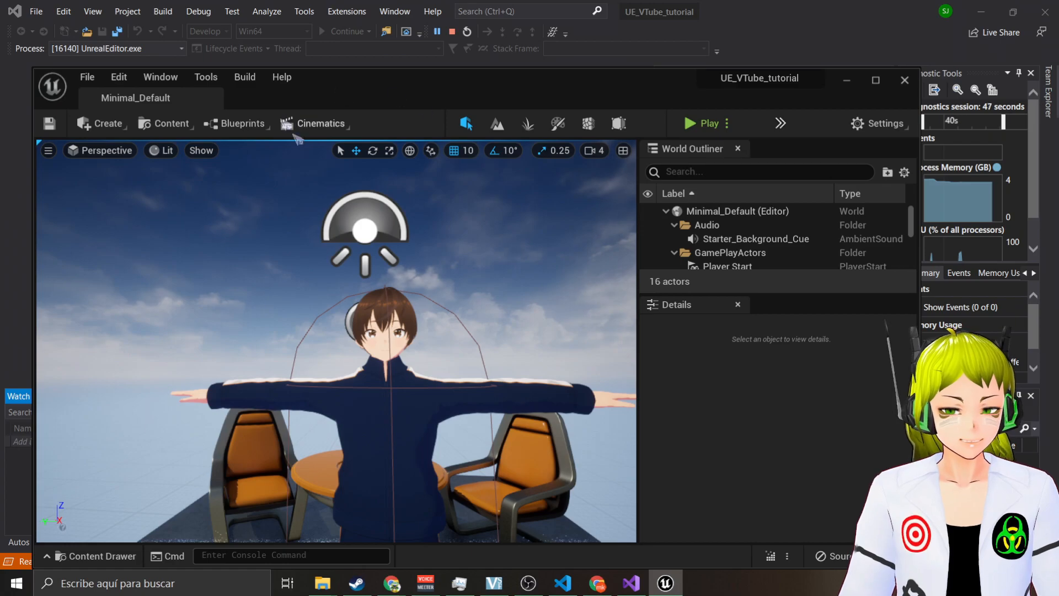
{"action": "left_click_drag", "start_coordinate": [343, 92], "coordinate": [351, 69]}
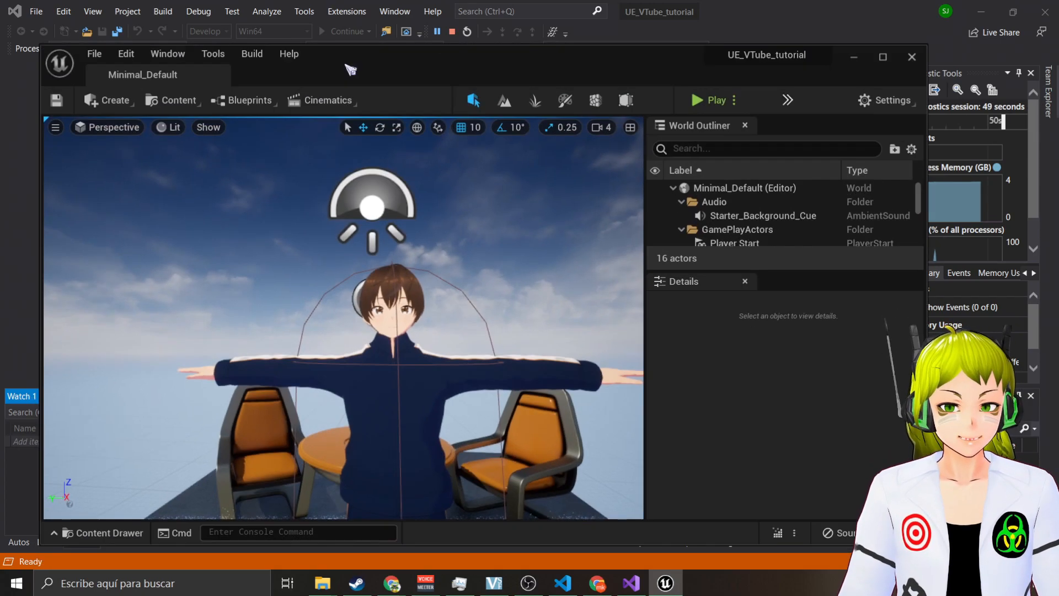
{"action": "double_click", "coordinate": [358, 69]}
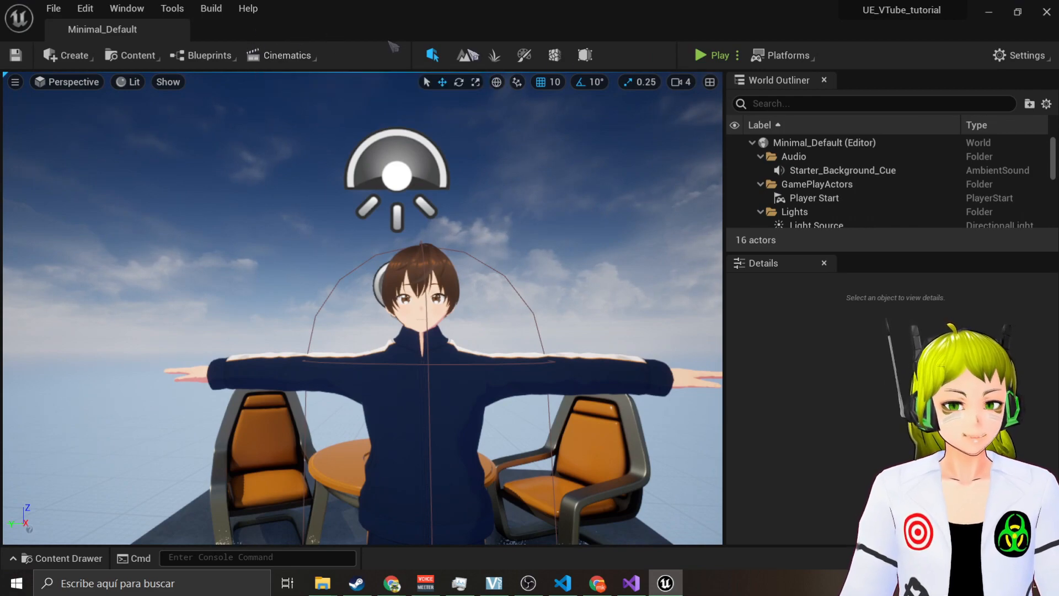
Package the project for Windows into the existing packages folder
{"action": "left_click", "coordinate": [789, 55]}
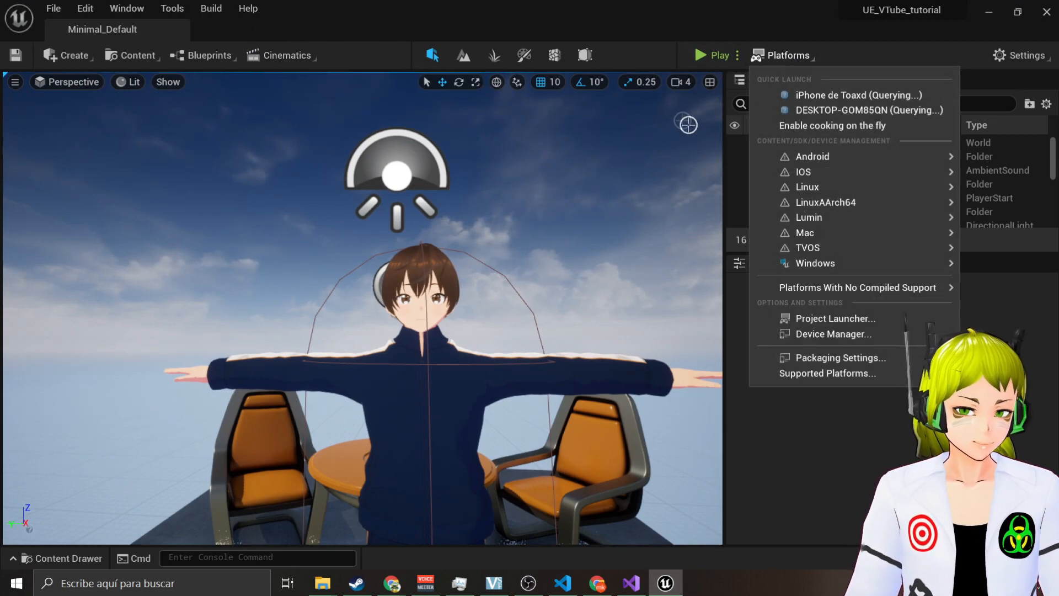
{"action": "mouse_move", "coordinate": [827, 270]}
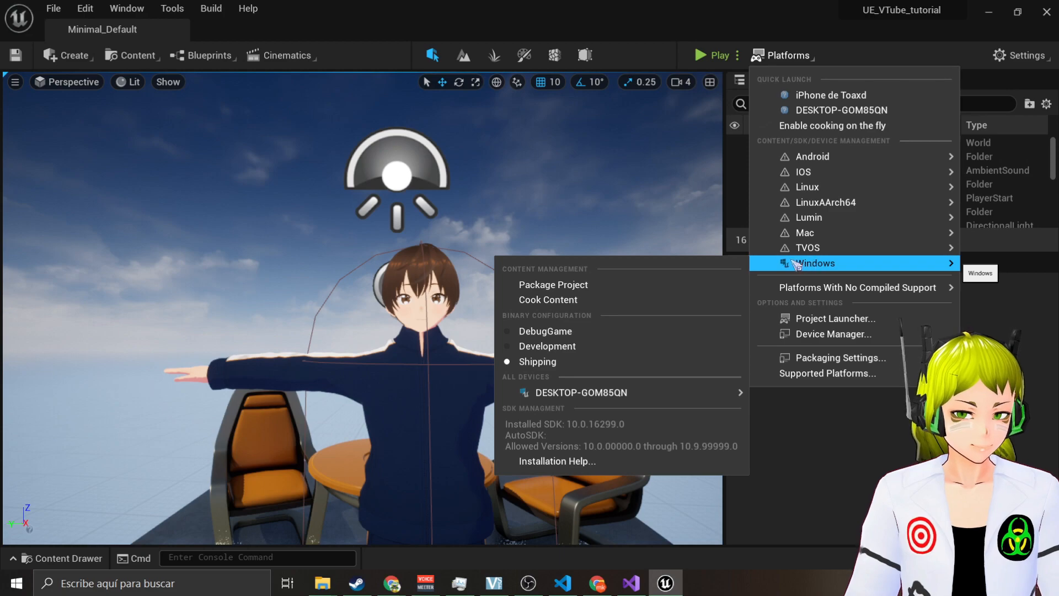
{"action": "left_click", "coordinate": [604, 285]}
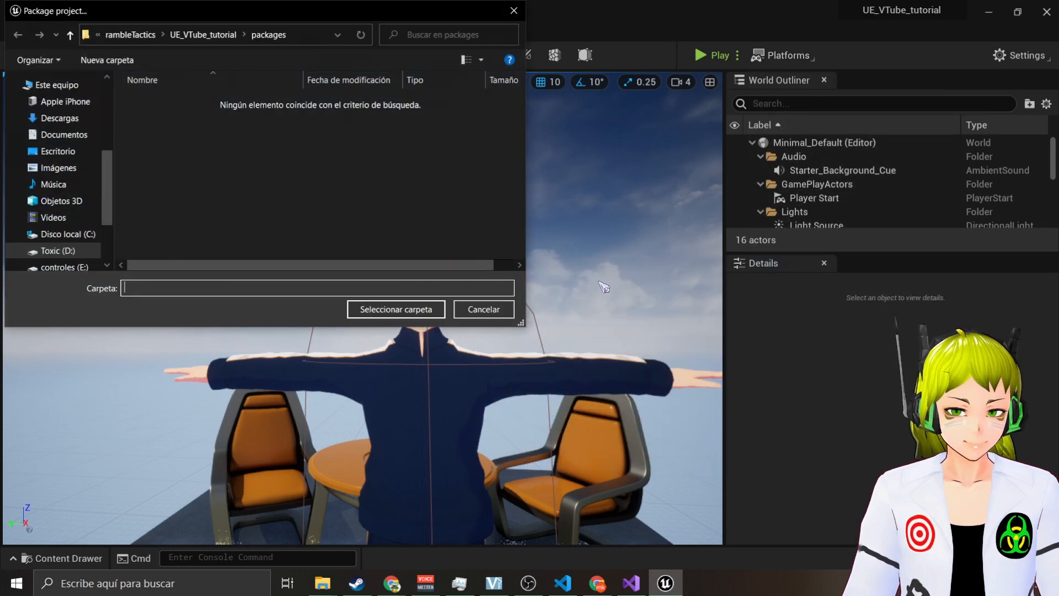
{"action": "left_click", "coordinate": [444, 310]}
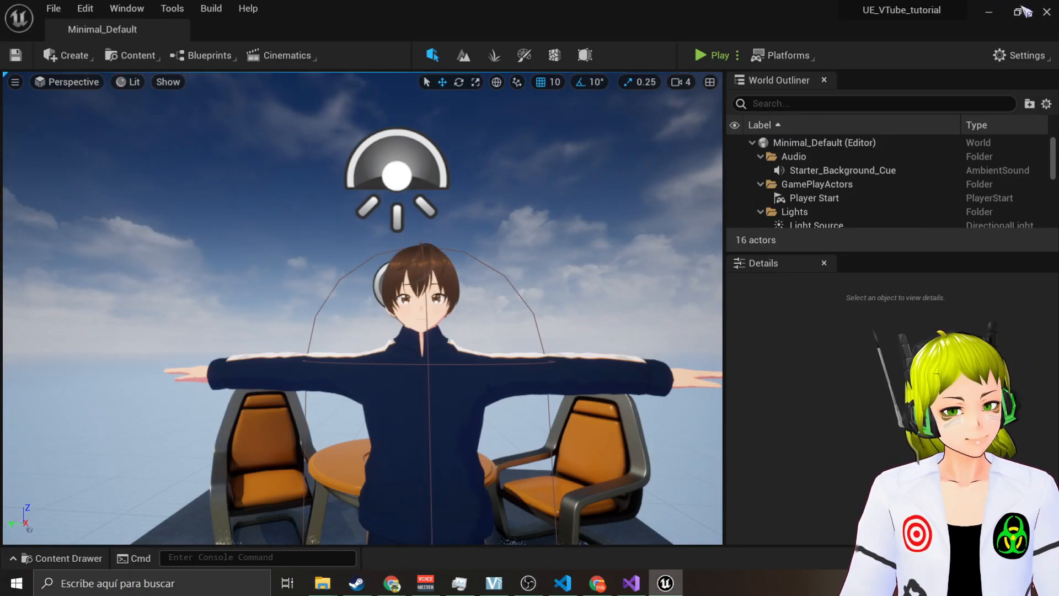
Close the editor, run the packaged UE_VTube_tutorial application from packages/Windows and allow it through the firewall
{"action": "left_click", "coordinate": [1051, 13]}
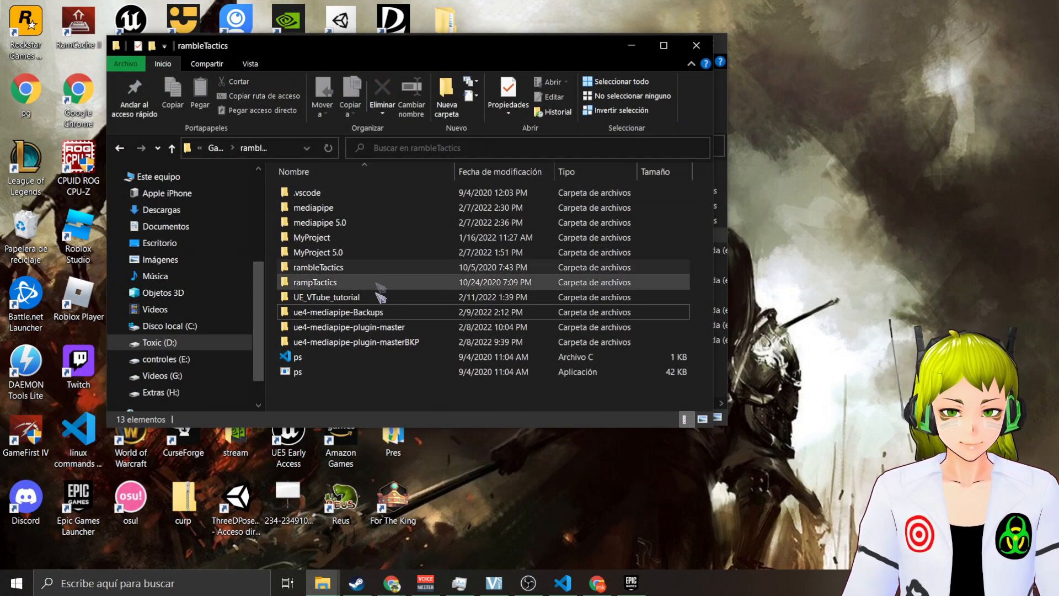
{"action": "double_click", "coordinate": [366, 297]}
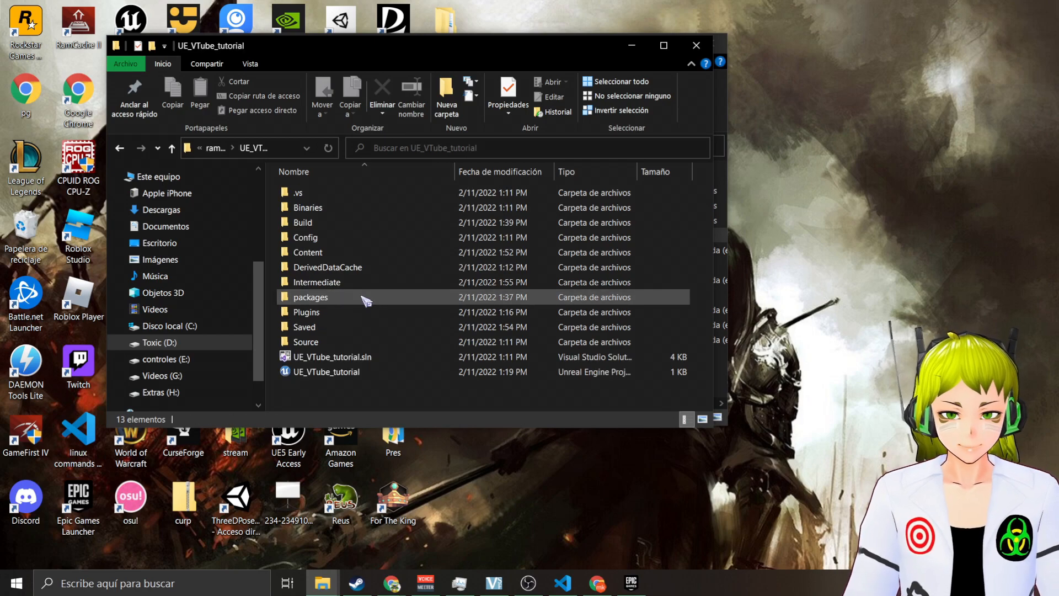
{"action": "double_click", "coordinate": [333, 297]}
{"action": "double_click", "coordinate": [315, 193]}
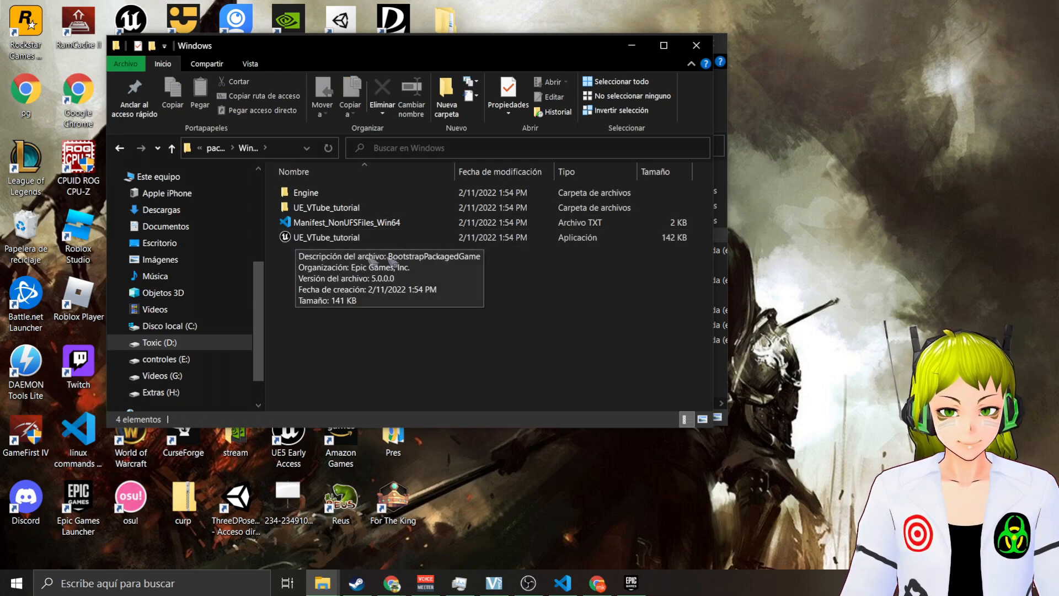
{"action": "double_click", "coordinate": [345, 244]}
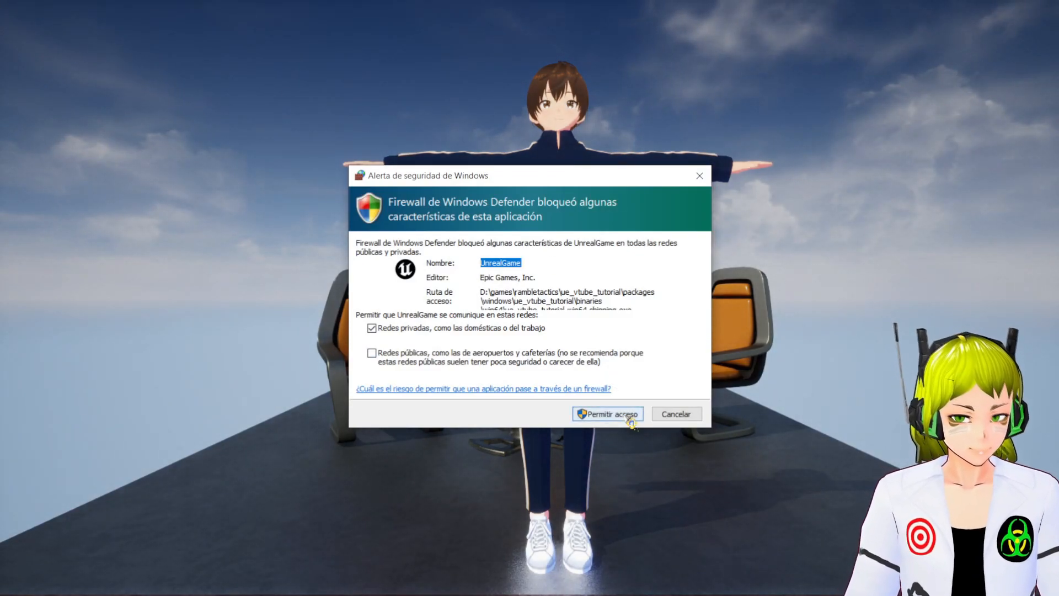
{"action": "left_click", "coordinate": [627, 419]}
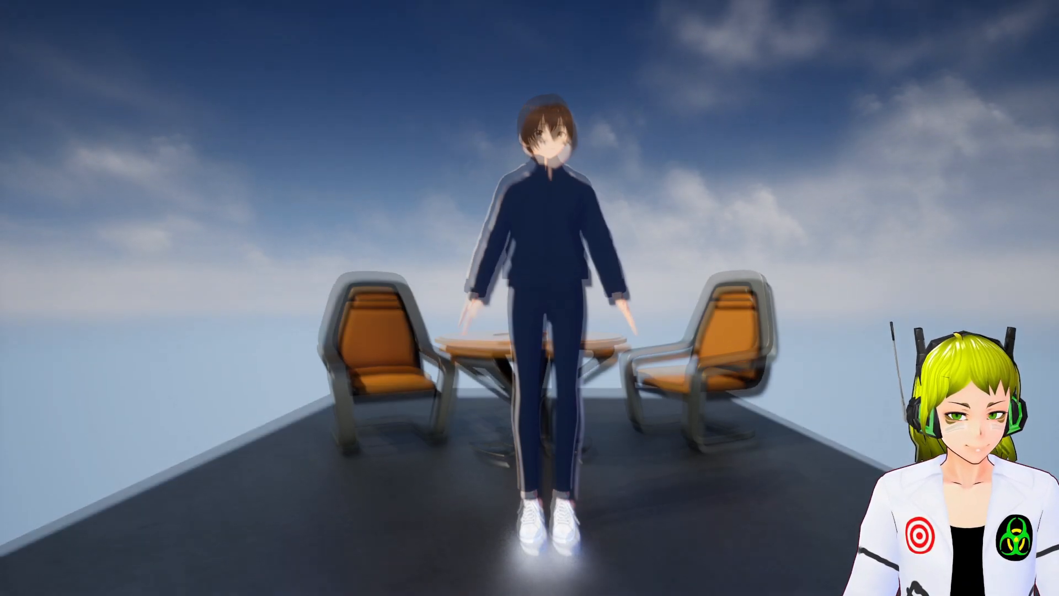
Move the camera close to the avatar in the packaged build to check its motion capture
{"action": "key", "text": "w"}
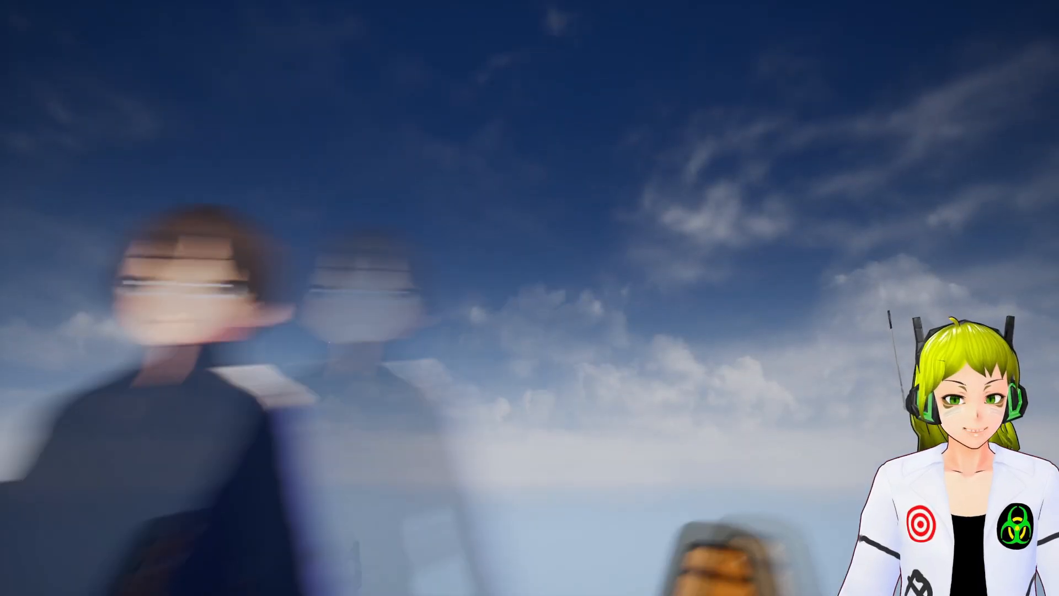
{"action": "key", "text": "s"}
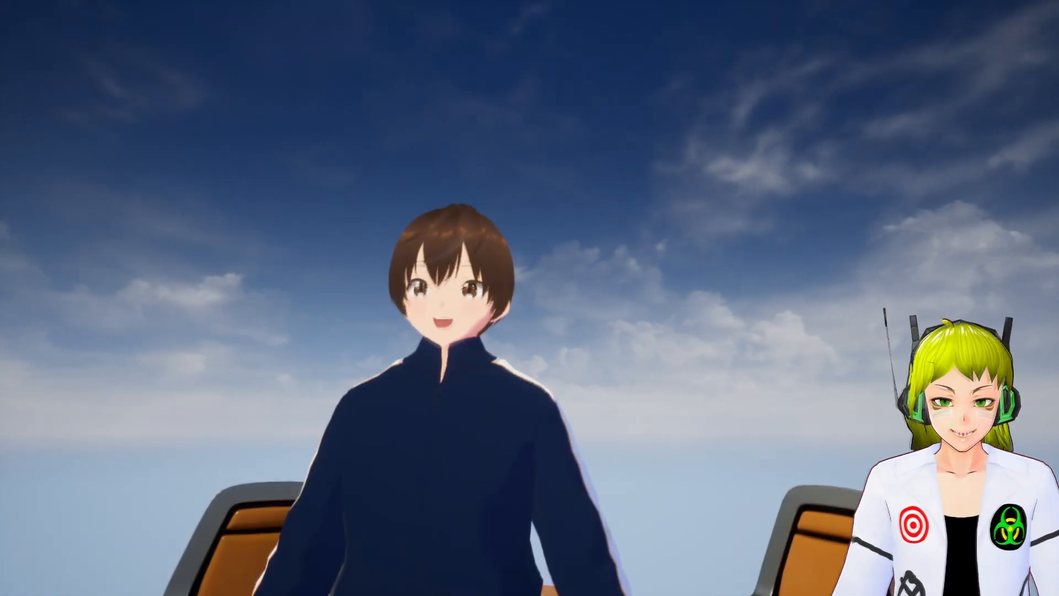
{"action": "key", "text": "a"}
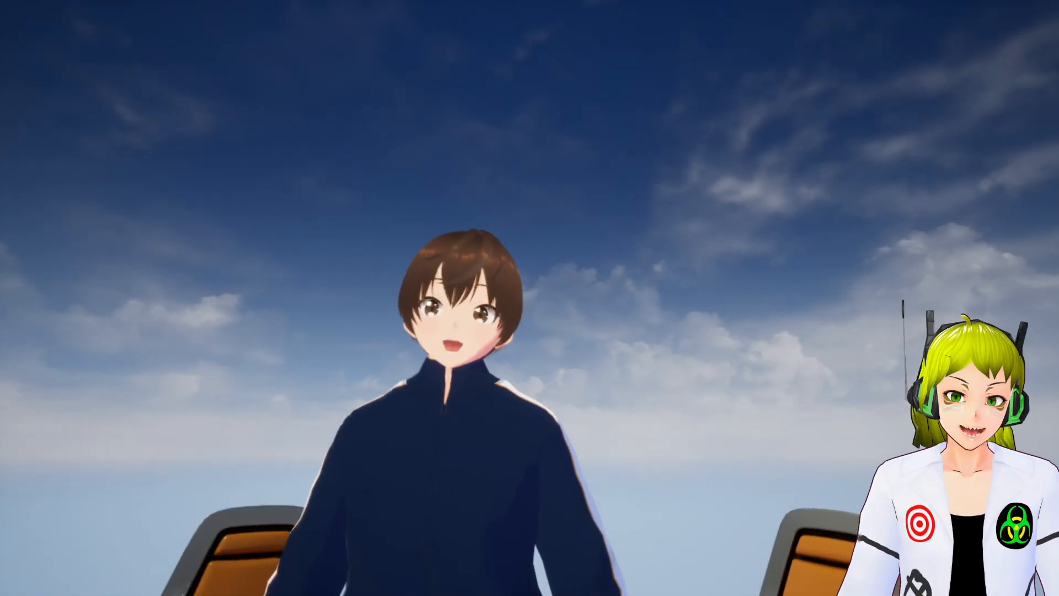